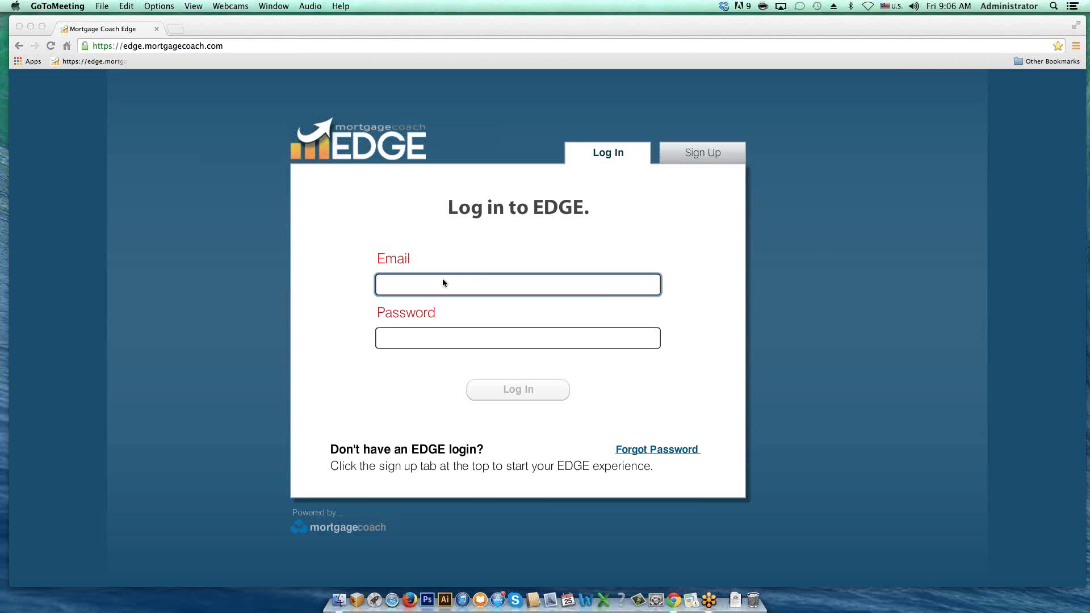
Step: Enter the account e-mail and password on the login form and submit to sign in
{"action": "left_click", "coordinate": [465, 283]}
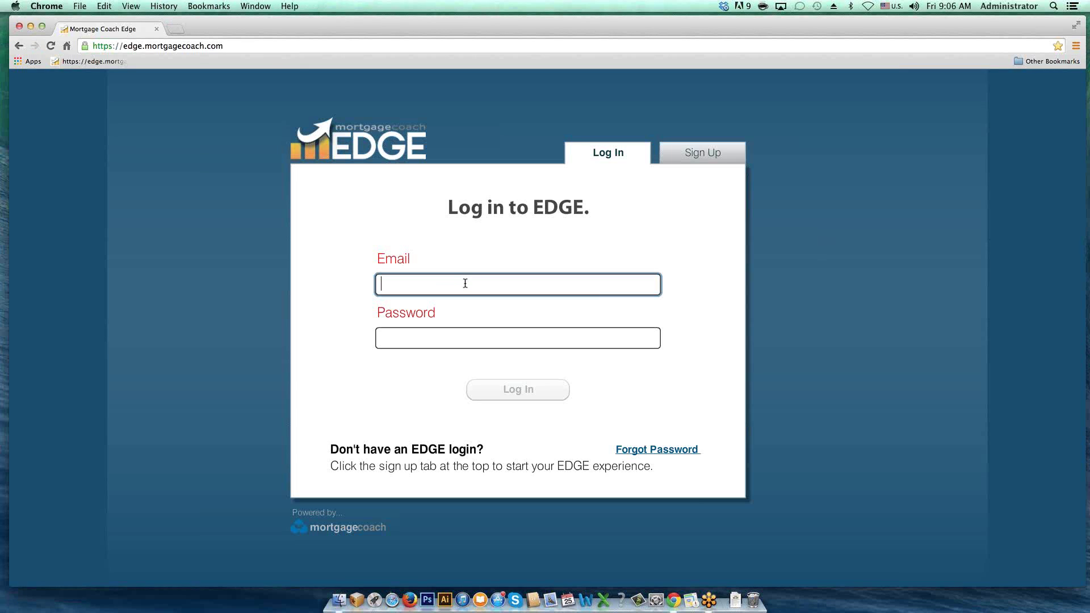
{"action": "type", "text": "samp"}
{"action": "type", "text": "@"}
{"action": "type", "text": "sample.com"}
{"action": "key", "text": "Tab"}
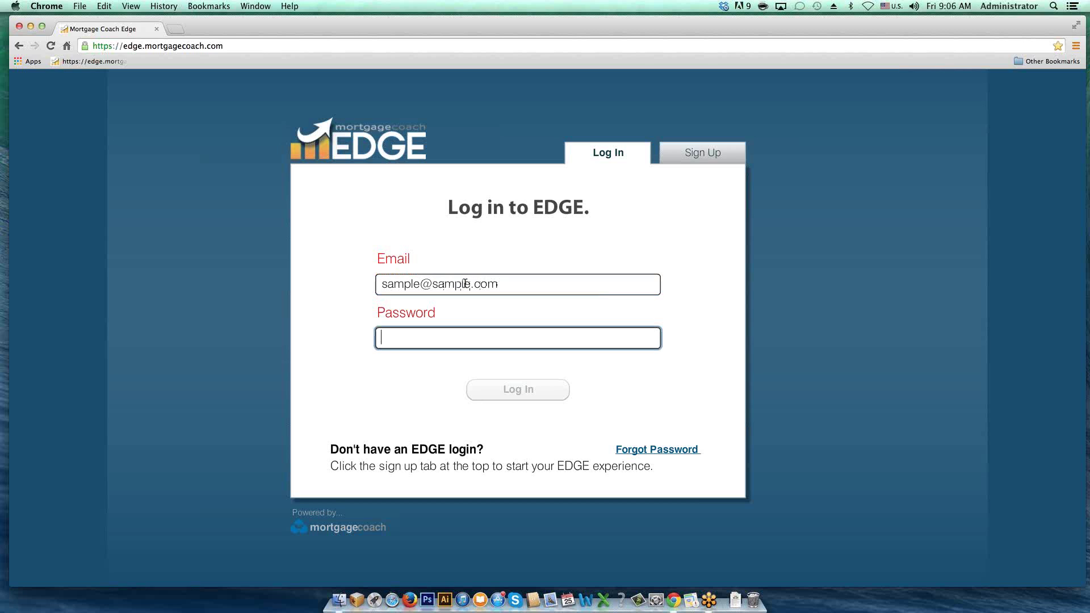
{"action": "type", "text": "*******"}
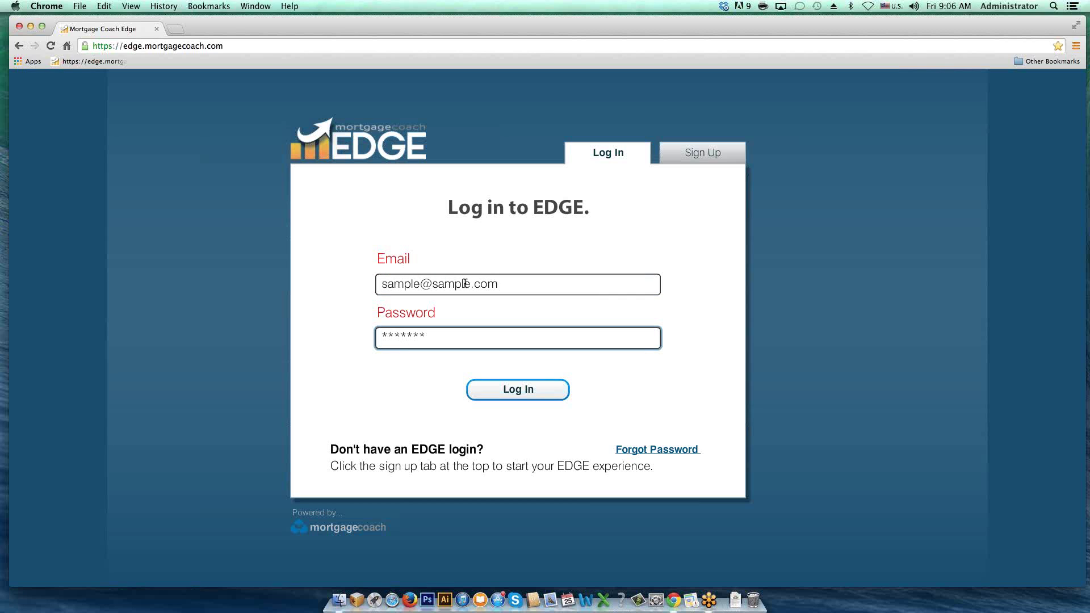
{"action": "key", "text": "Return"}
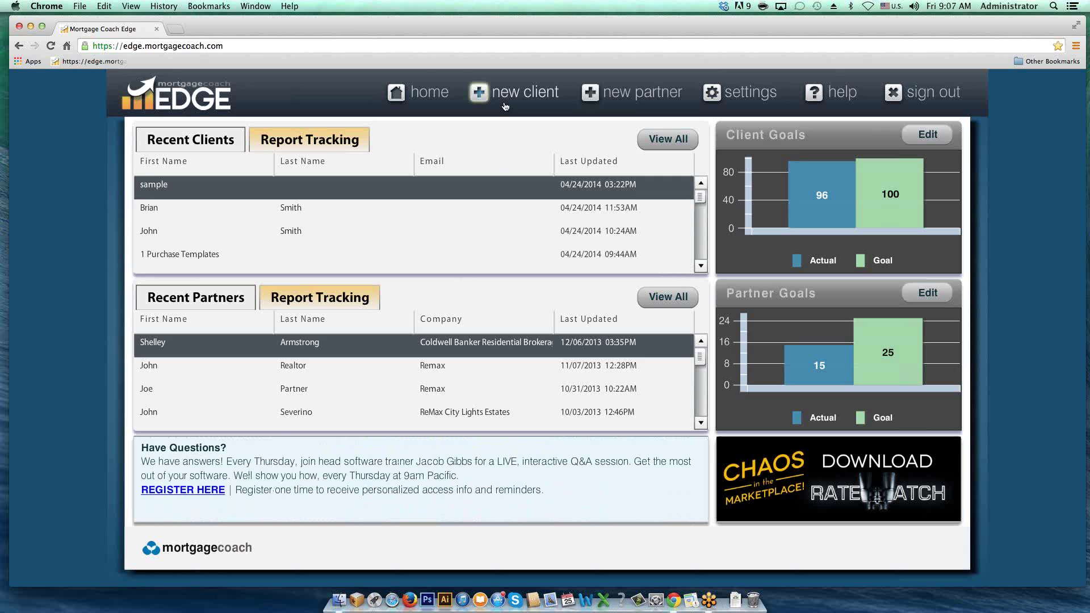
Step: Open a blank quick contact form for a new client
{"action": "left_click", "coordinate": [534, 98]}
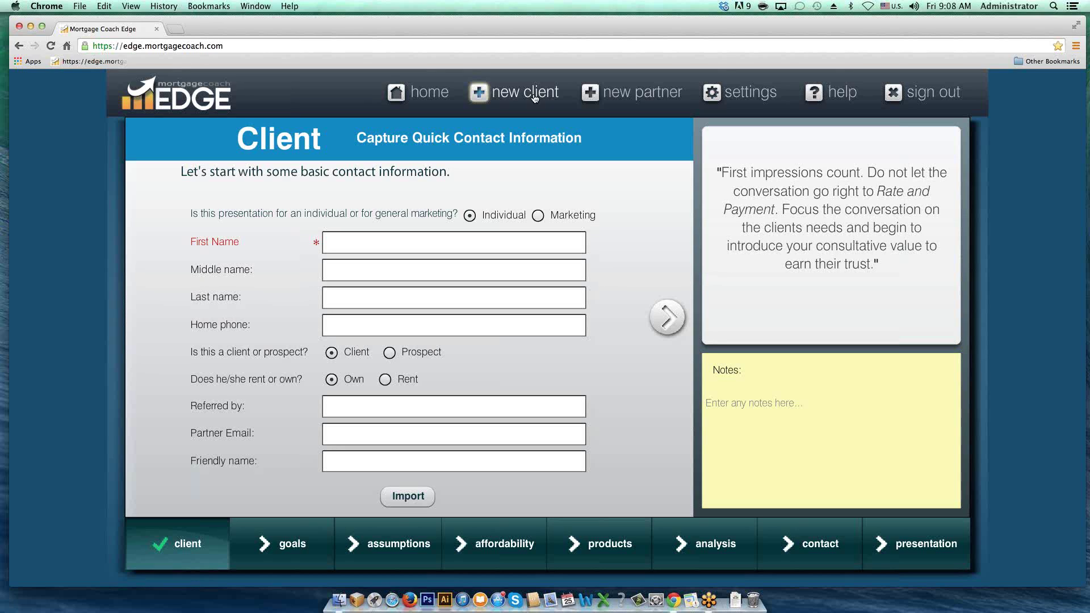
Step: Enter the client's first name, last name and home phone number on the contact form
{"action": "left_click", "coordinate": [443, 239]}
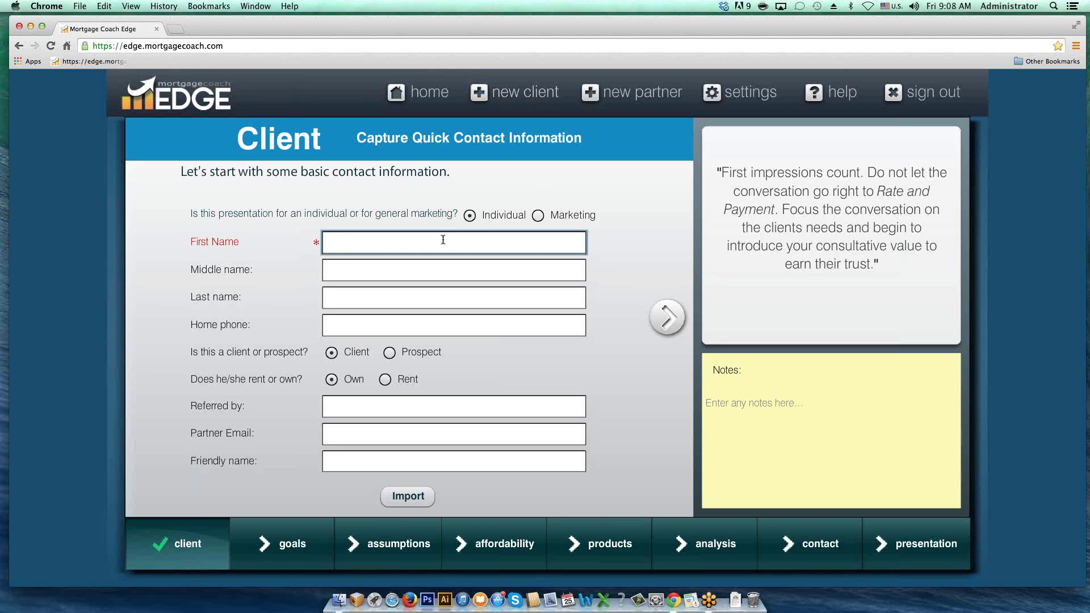
{"action": "key", "text": "Tab"}
{"action": "key", "text": "Tab"}
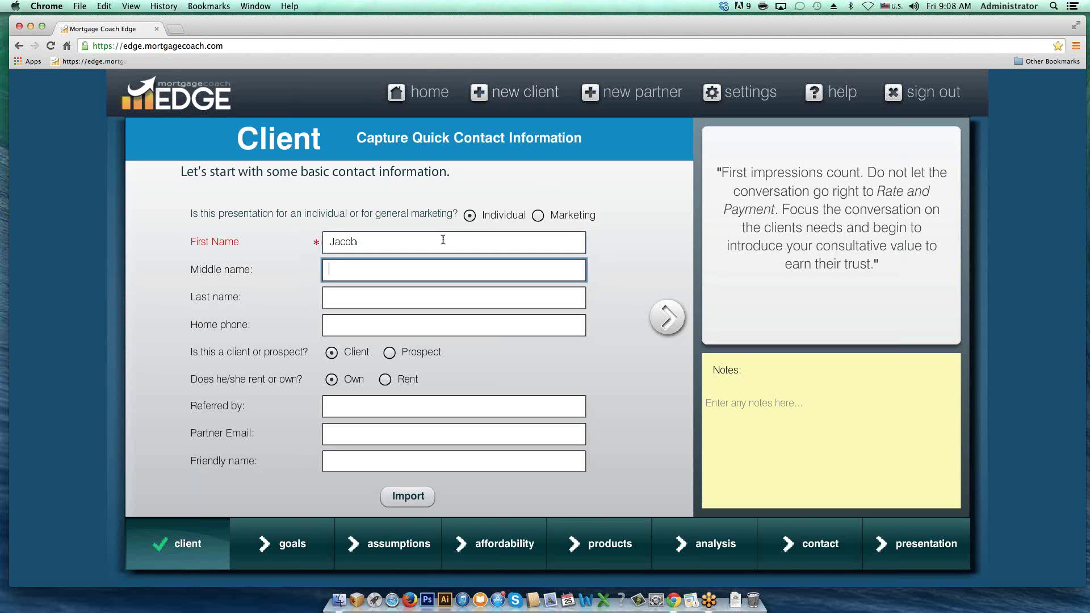
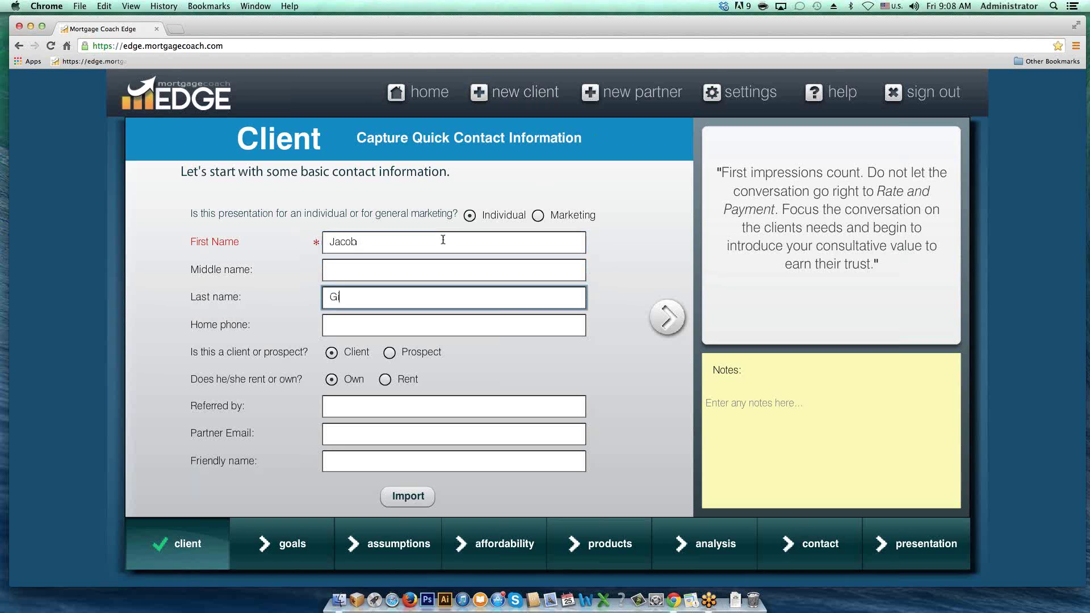
{"action": "key", "text": "Tab"}
{"action": "type", "text": "71"}
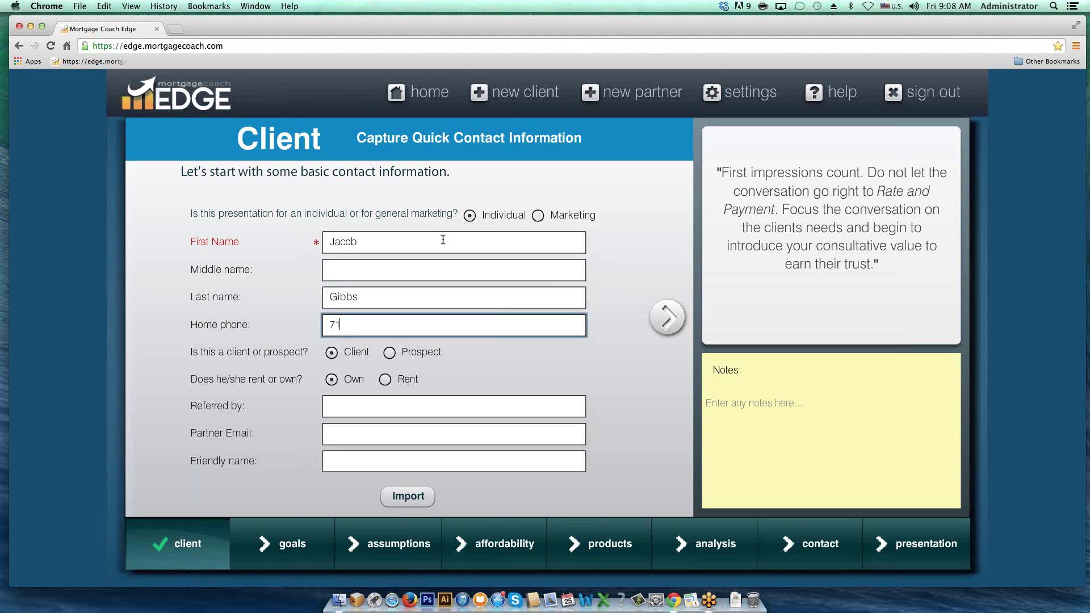
{"action": "type", "text": "4-555-1212"}
Step: Enter the referrer's name in the Referred by field
{"action": "left_click", "coordinate": [391, 406]}
{"action": "type", "text": "Wichai"}
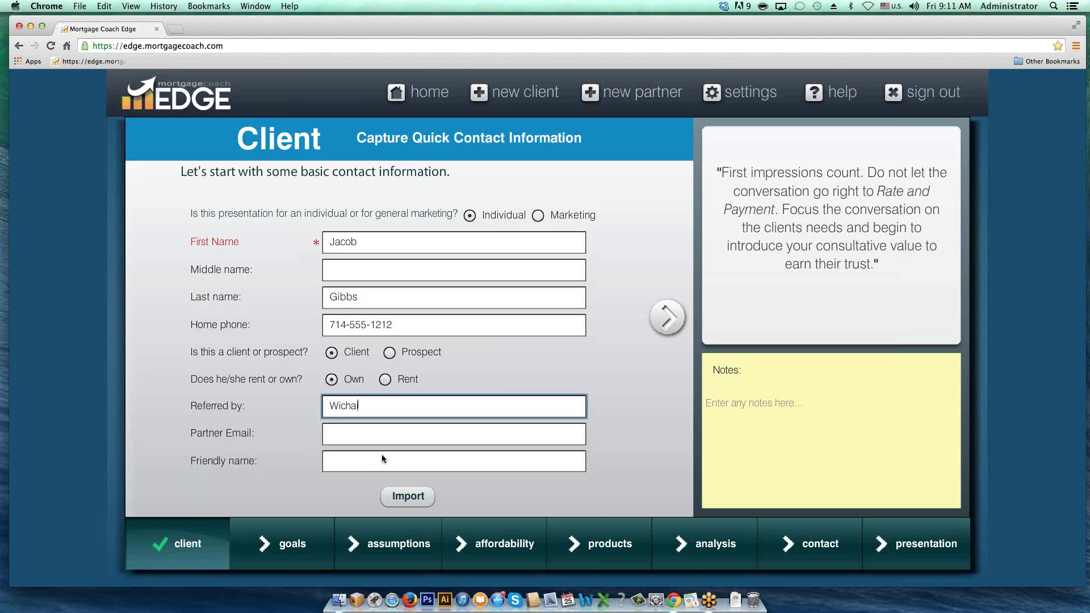
Step: Enter the client's friendly name, a street address, and continue to the Goals page
{"action": "left_click", "coordinate": [361, 461]}
{"action": "type", "text": "123"}
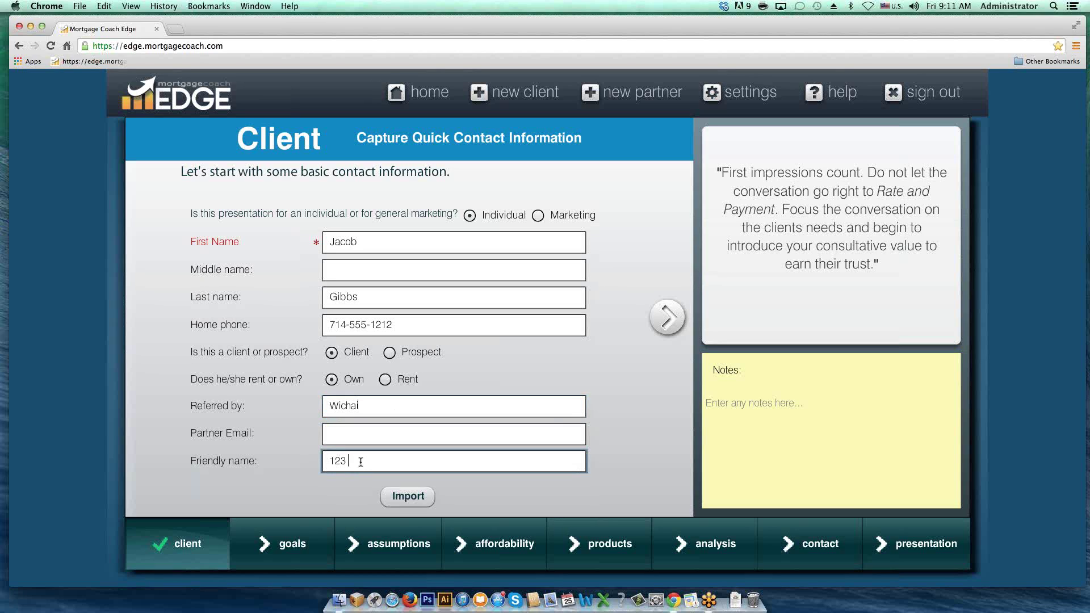
{"action": "type", "text": " Main st"}
{"action": "left_click", "coordinate": [664, 323]}
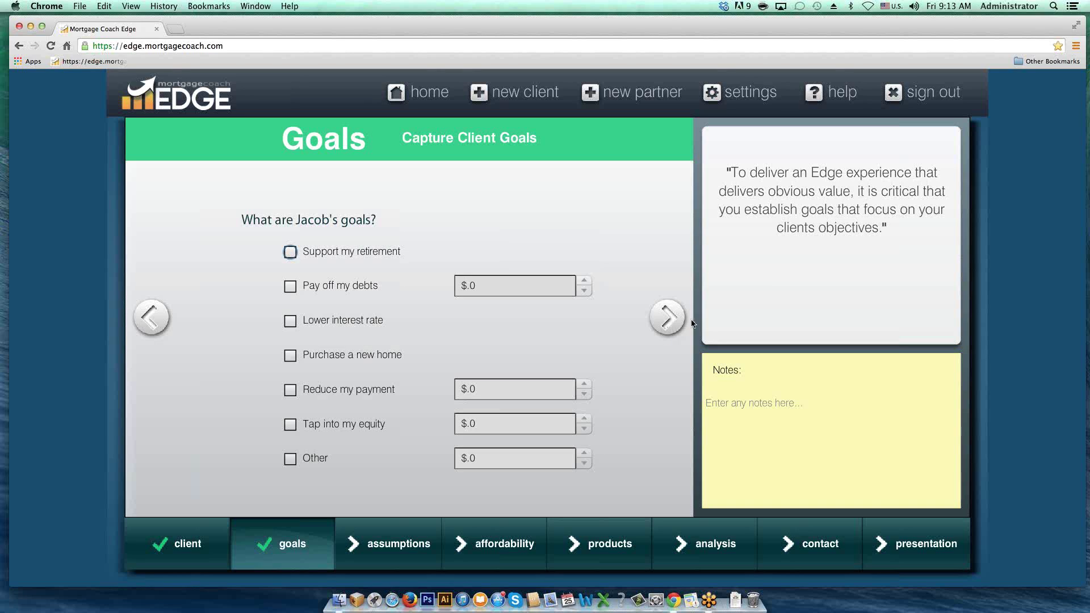
Step: Tick 'Purchase a new home' as one of the client's goals
{"action": "left_click", "coordinate": [291, 356]}
Step: Advance from Goals to the Assumptions step's current mortgage details page
{"action": "left_click", "coordinate": [667, 317]}
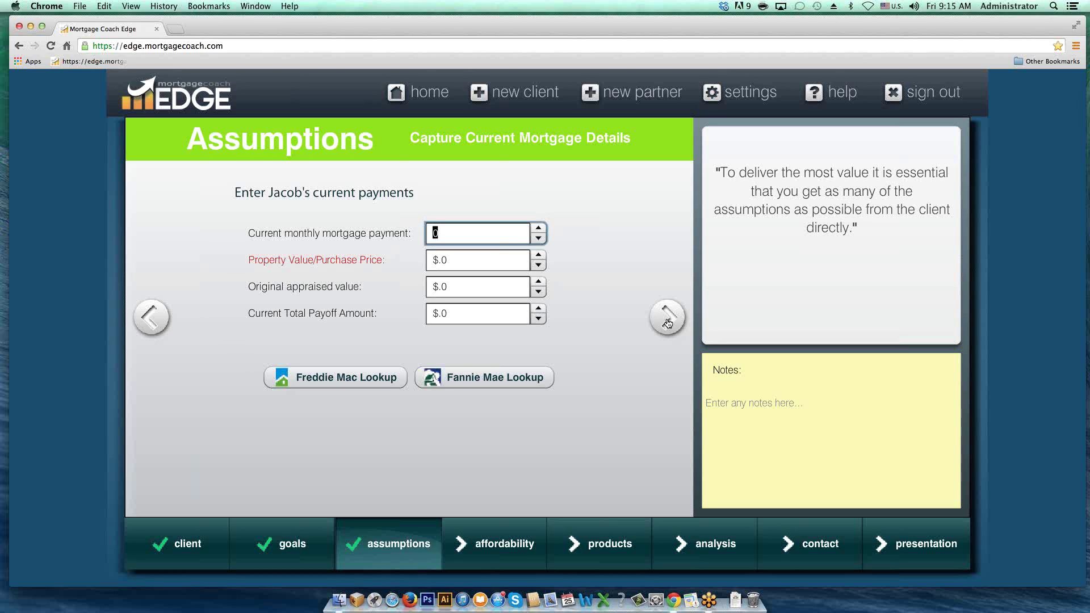
Step: Enter 300000 as the property value/purchase price and continue to Affordability
{"action": "left_click", "coordinate": [476, 259]}
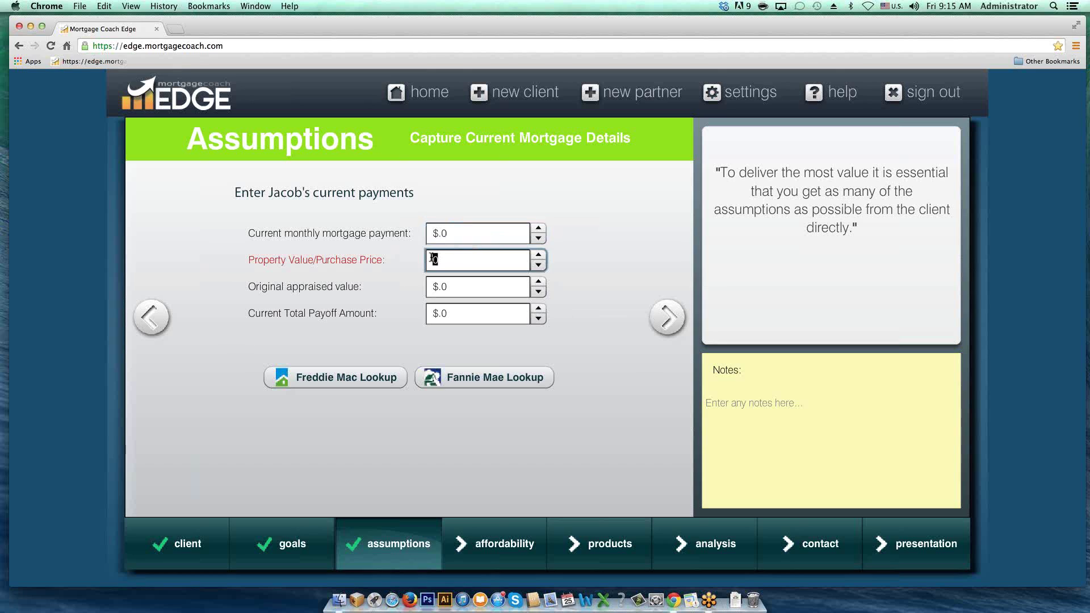
{"action": "type", "text": "300000"}
{"action": "left_click", "coordinate": [667, 316]}
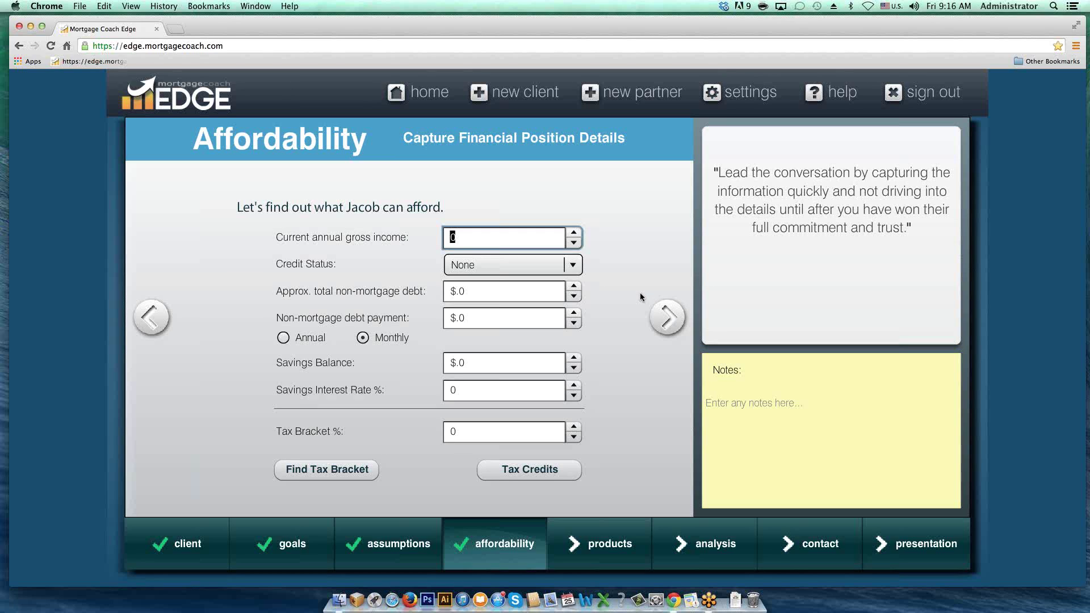
Step: Enter $75,000 current annual gross income and set credit status to Excellent
{"action": "type", "text": "75000"}
{"action": "key", "text": "Tab"}
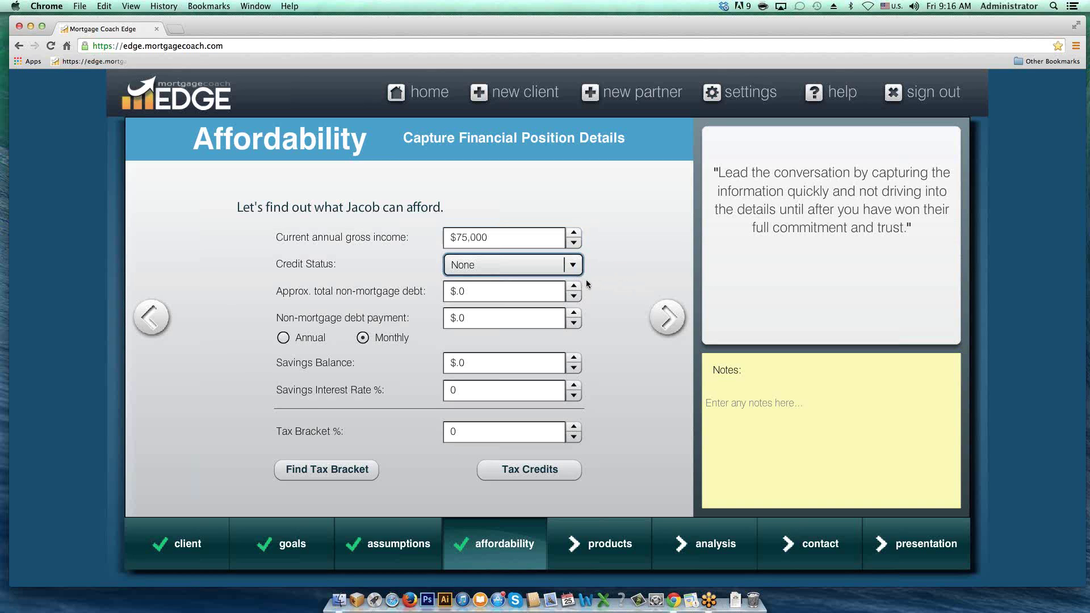
{"action": "left_click", "coordinate": [573, 265]}
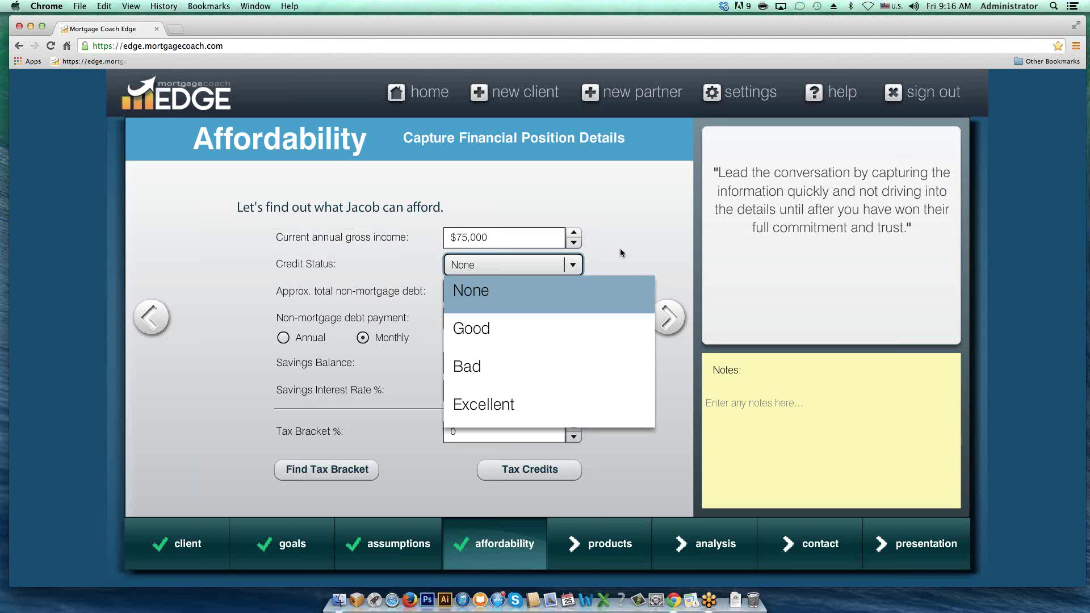
{"action": "left_click", "coordinate": [620, 250]}
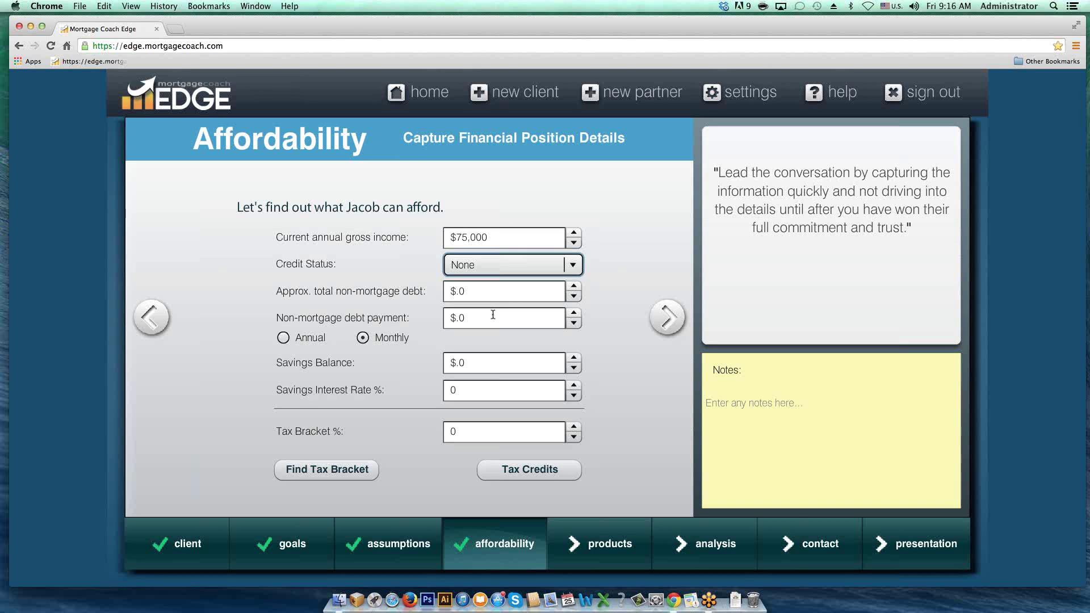
{"action": "left_click", "coordinate": [502, 270]}
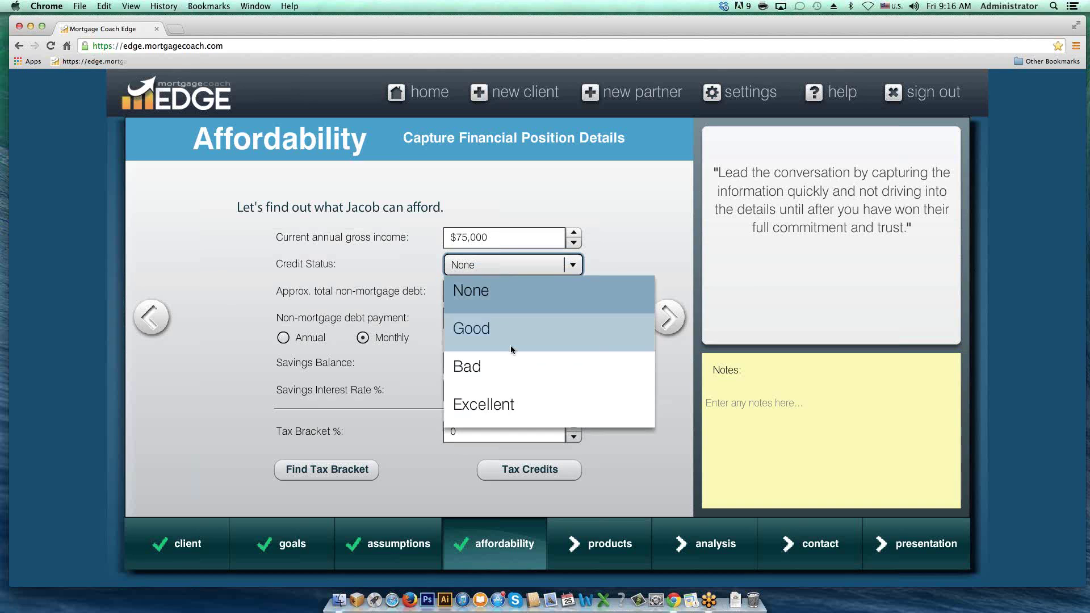
{"action": "left_click", "coordinate": [513, 400]}
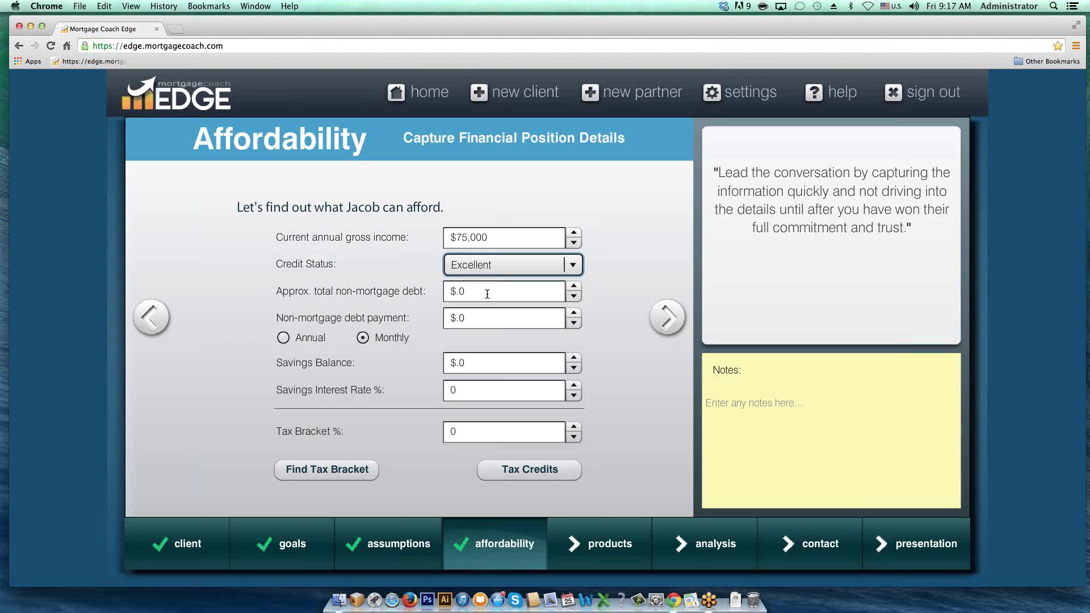
Step: Enter a $500 monthly non-mortgage debt payment and $10,000 total non-mortgage debt
{"action": "left_click", "coordinate": [478, 316]}
{"action": "left_click_drag", "start_coordinate": [477, 316], "coordinate": [443, 319]}
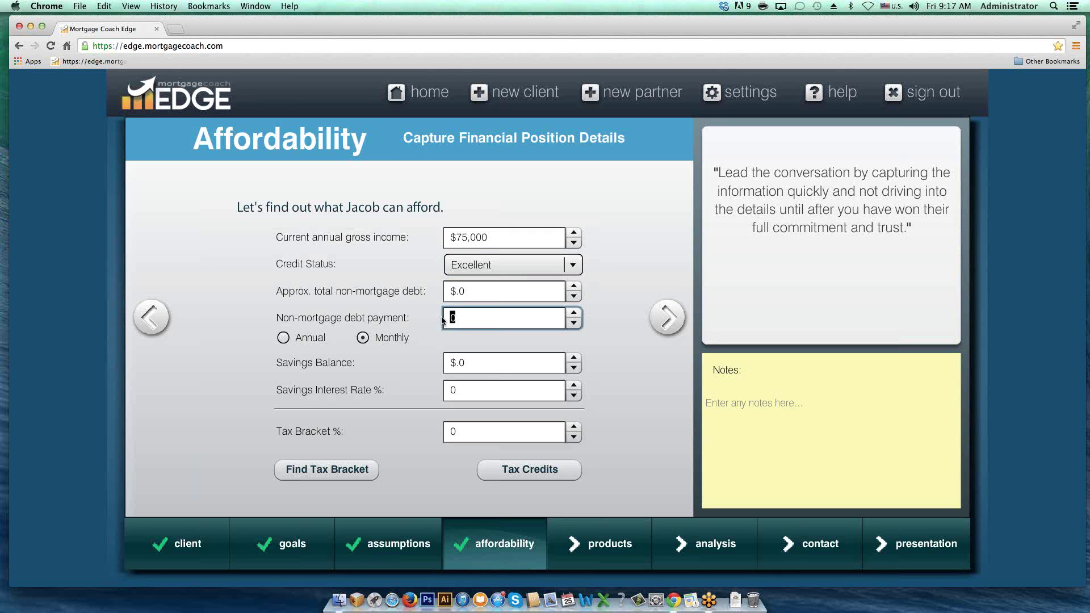
{"action": "type", "text": "500"}
{"action": "key", "text": "Tab"}
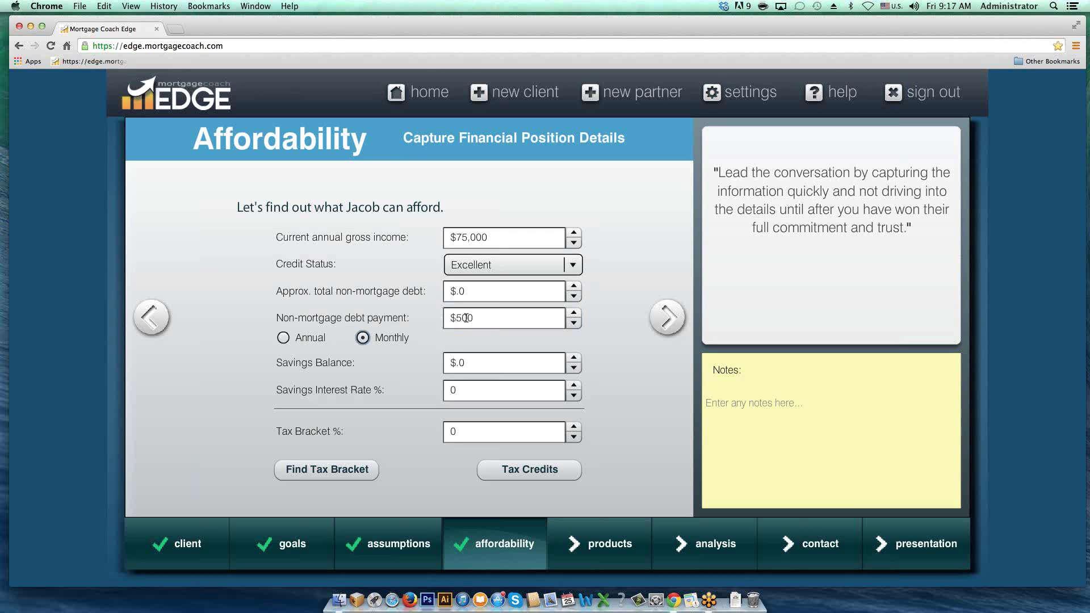
{"action": "left_click", "coordinate": [473, 290]}
{"action": "left_click_drag", "start_coordinate": [472, 290], "coordinate": [447, 291]}
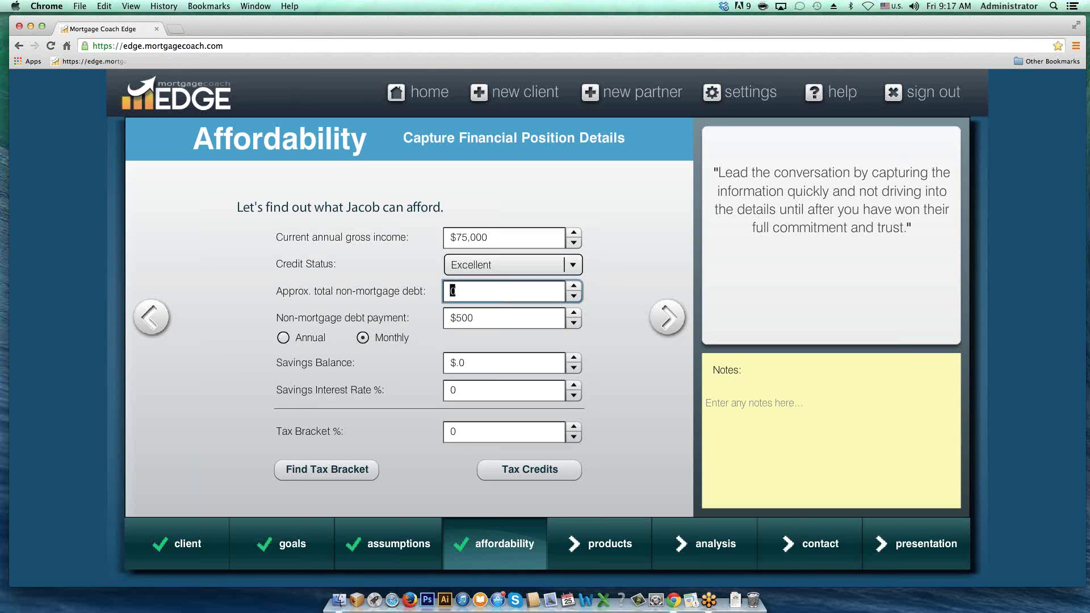
{"action": "type", "text": "10000"}
{"action": "left_click", "coordinate": [477, 321]}
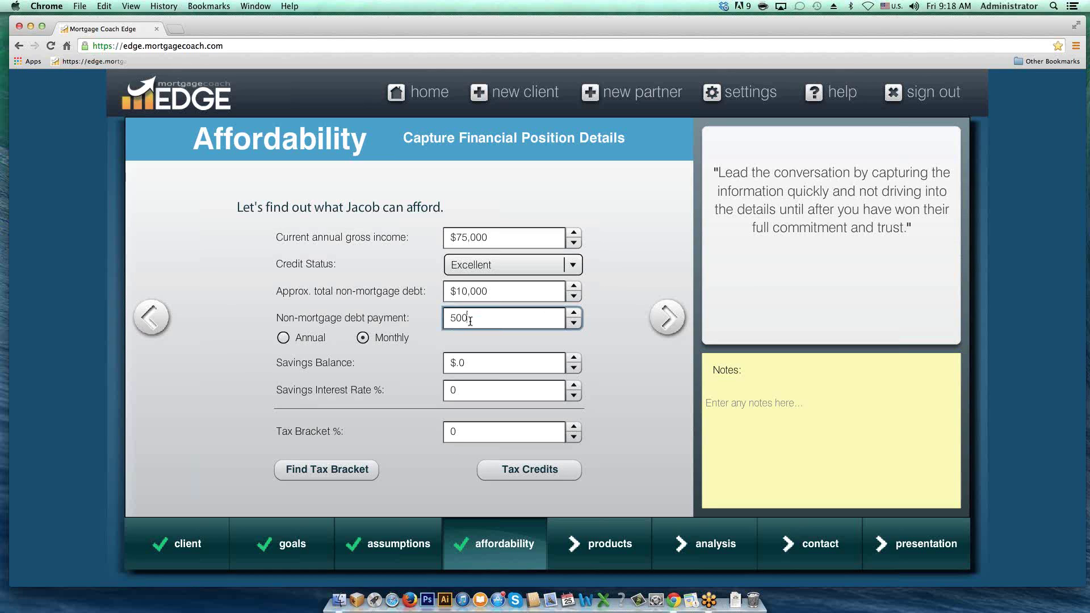
{"action": "left_click", "coordinate": [468, 366]}
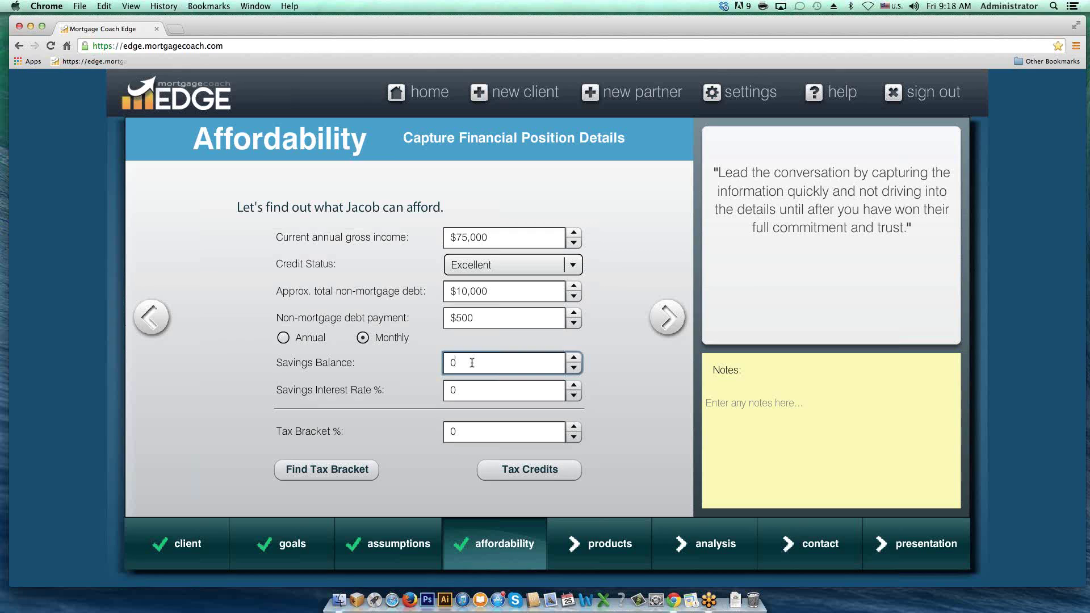
Step: Enter a $15,000 savings balance and a 0.5% savings interest rate on the Affordability page
{"action": "left_click_drag", "start_coordinate": [471, 363], "coordinate": [427, 363]}
{"action": "type", "text": "15000"}
{"action": "key", "text": "Tab"}
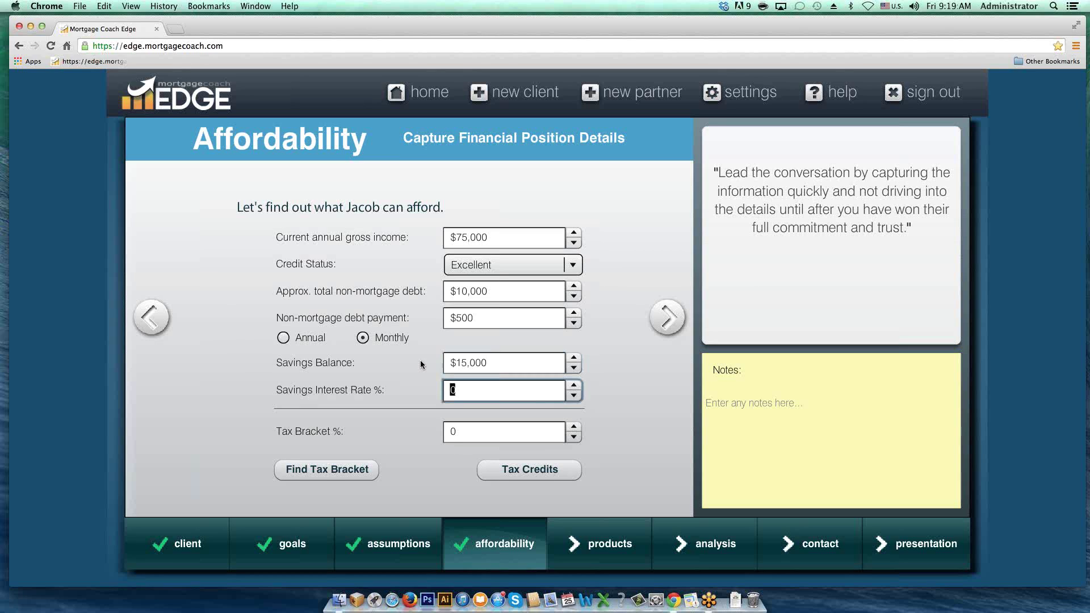
{"action": "type", "text": ".5"}
{"action": "key", "text": "Tab"}
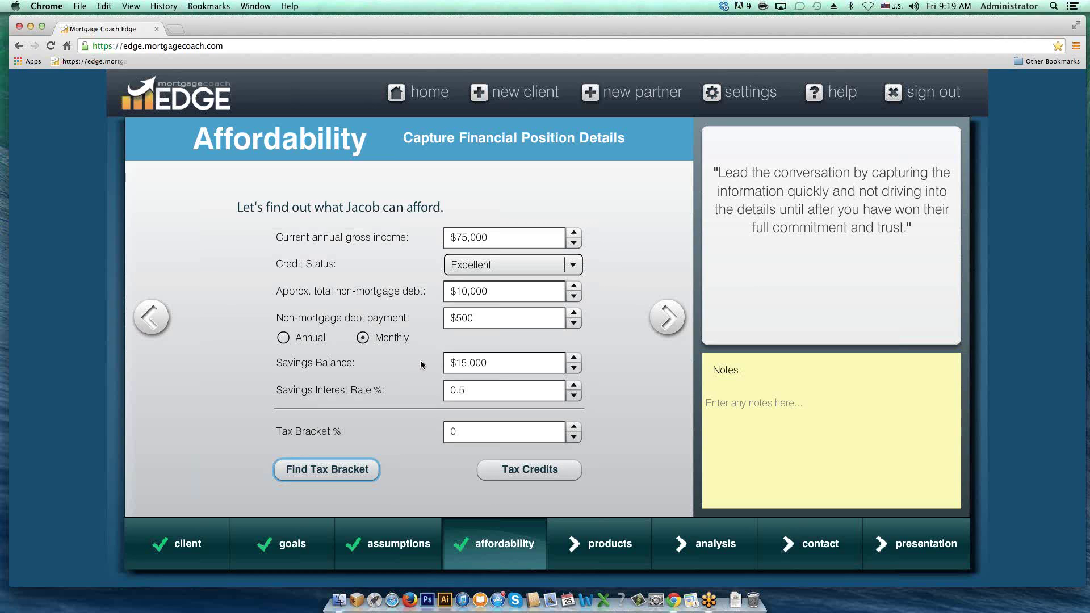
Step: Look up the federal tax brackets on moneychimp.com, then return to the Mortgage Coach EDGE tab
{"action": "left_click", "coordinate": [339, 470]}
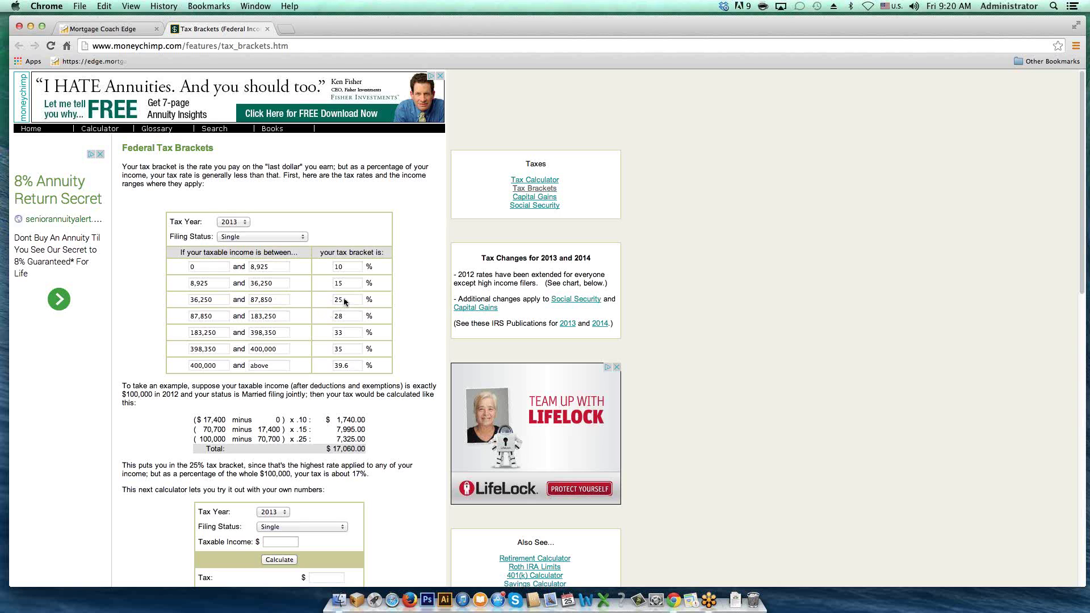
{"action": "left_click", "coordinate": [115, 30]}
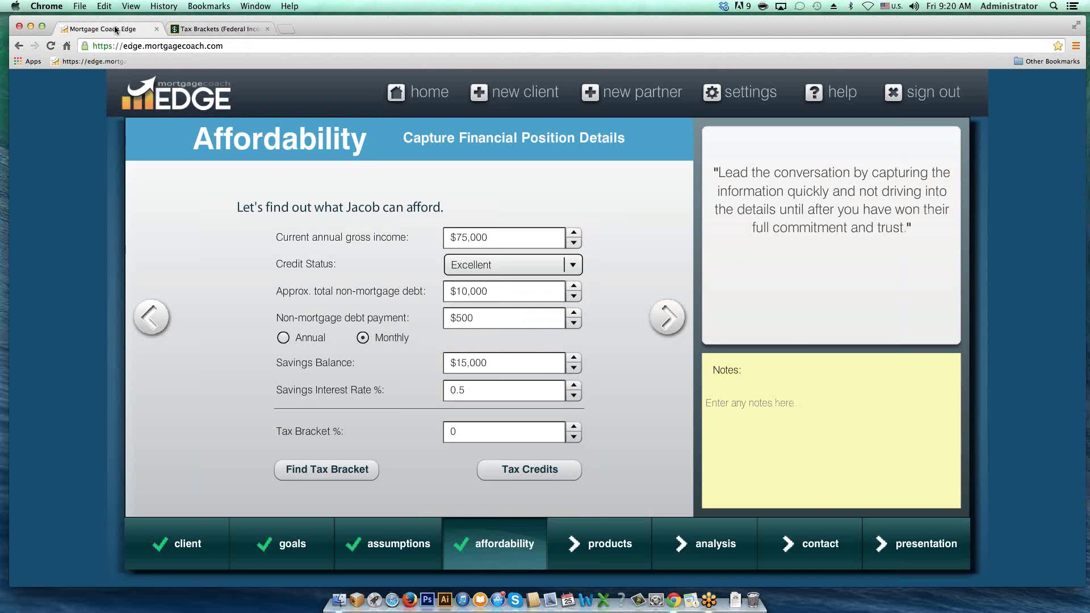
Step: Enter 25 in the Tax Bracket % field
{"action": "left_click", "coordinate": [465, 433]}
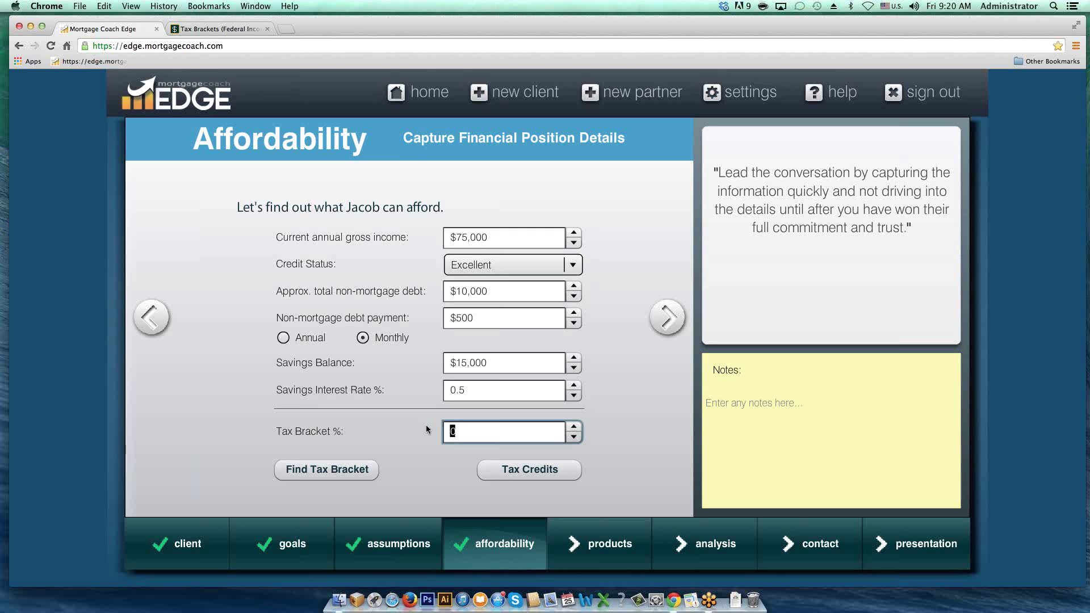
{"action": "type", "text": "25"}
{"action": "key", "text": "Tab"}
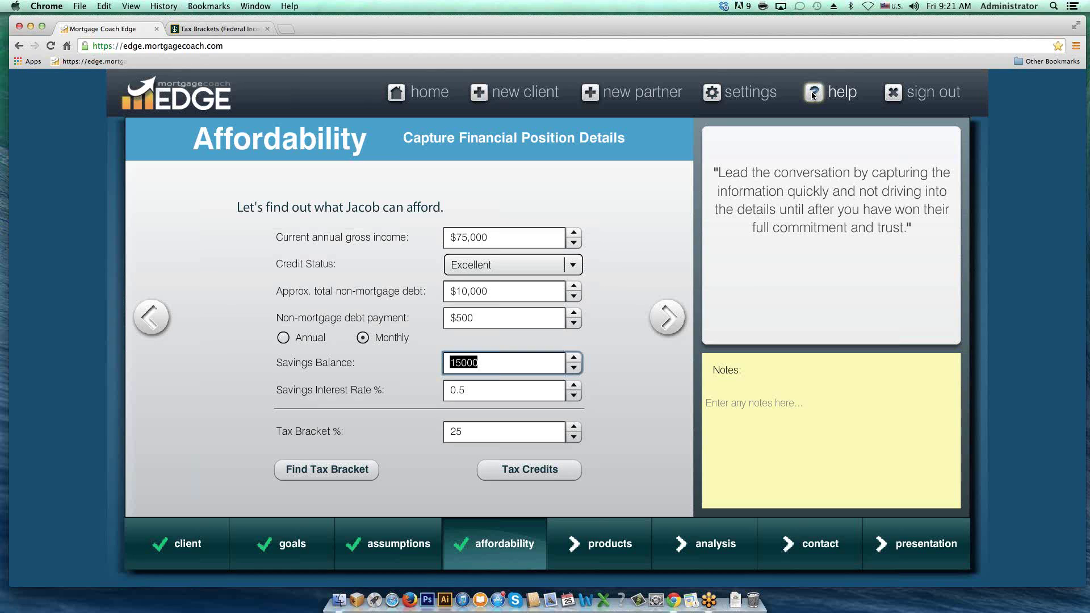
{"action": "left_click", "coordinate": [485, 431]}
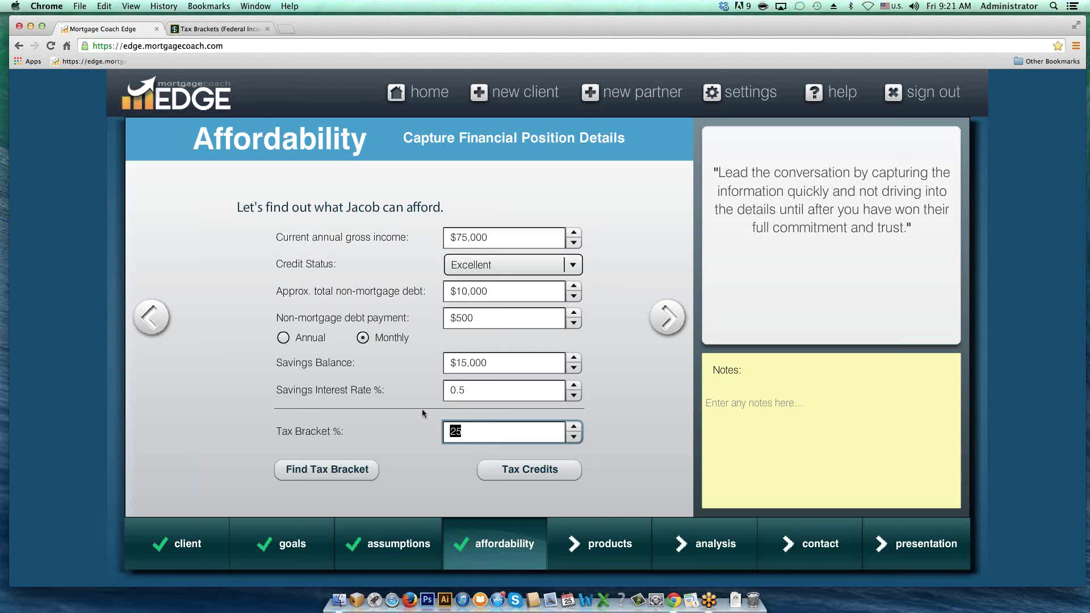
Step: Set the maximum mortgage payment to $2,500 and the ideal payment to $2,000
{"action": "left_click", "coordinate": [668, 318]}
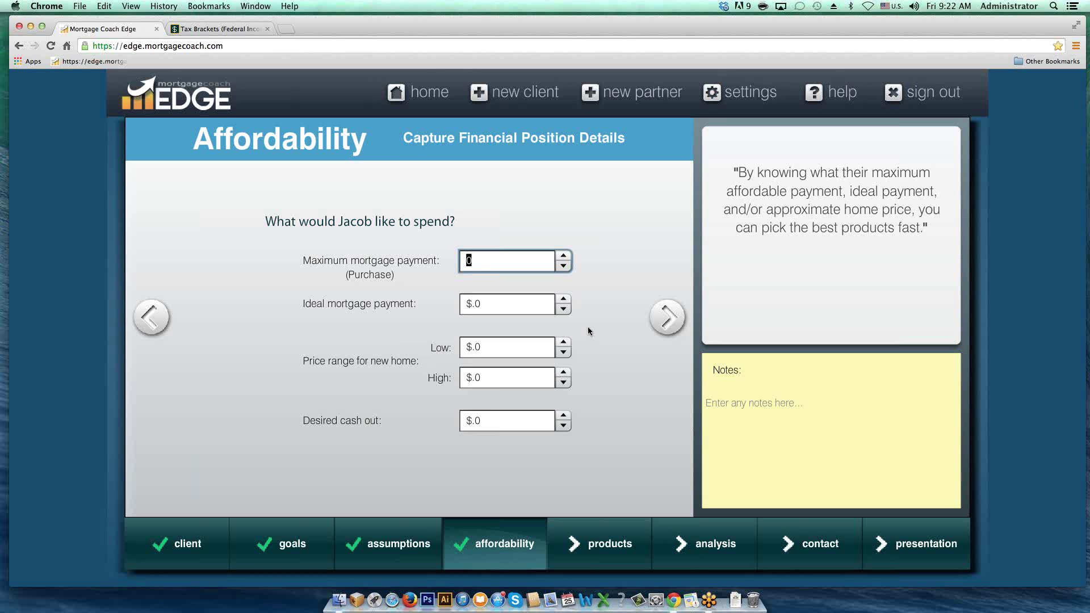
{"action": "type", "text": "2500"}
{"action": "key", "text": "Tab"}
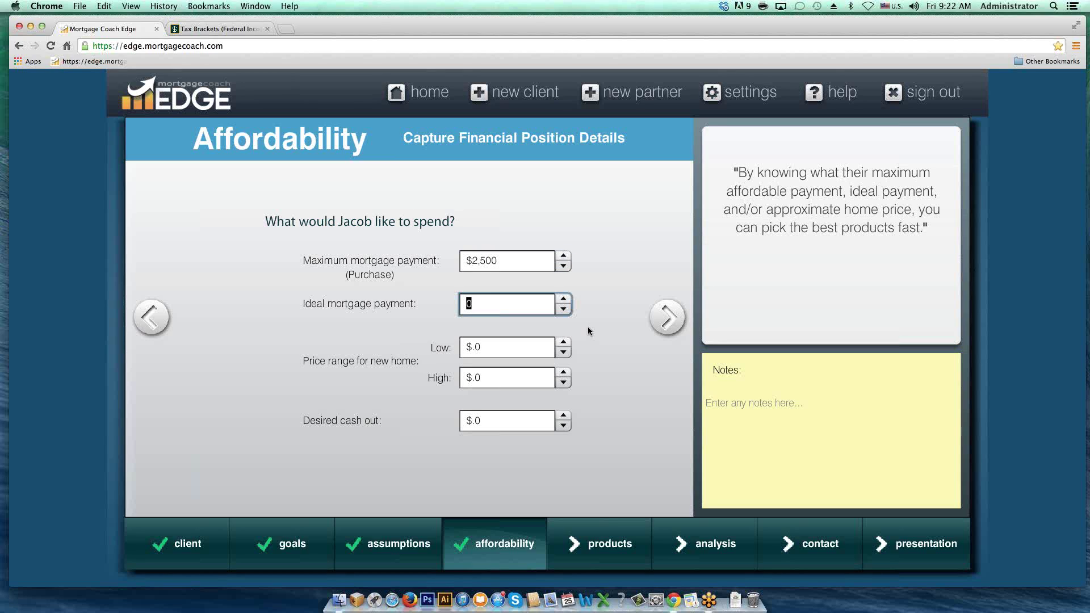
{"action": "type", "text": "2000"}
{"action": "key", "text": "Tab"}
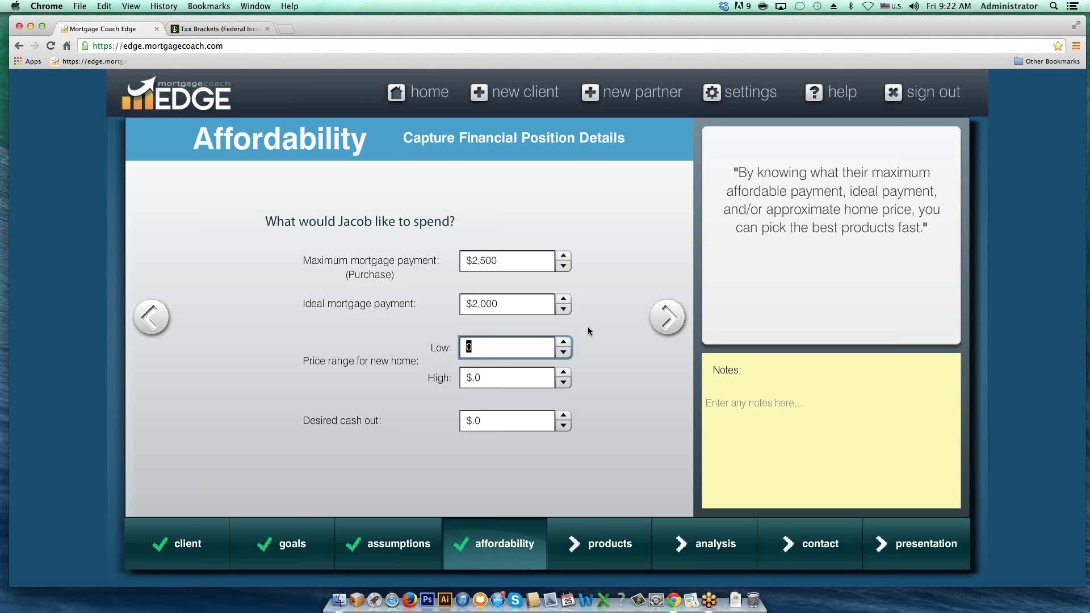
Step: Enter a $280,000–$320,000 home price range and continue to the Products page
{"action": "type", "text": "28,000"}
{"action": "key", "text": "Tab"}
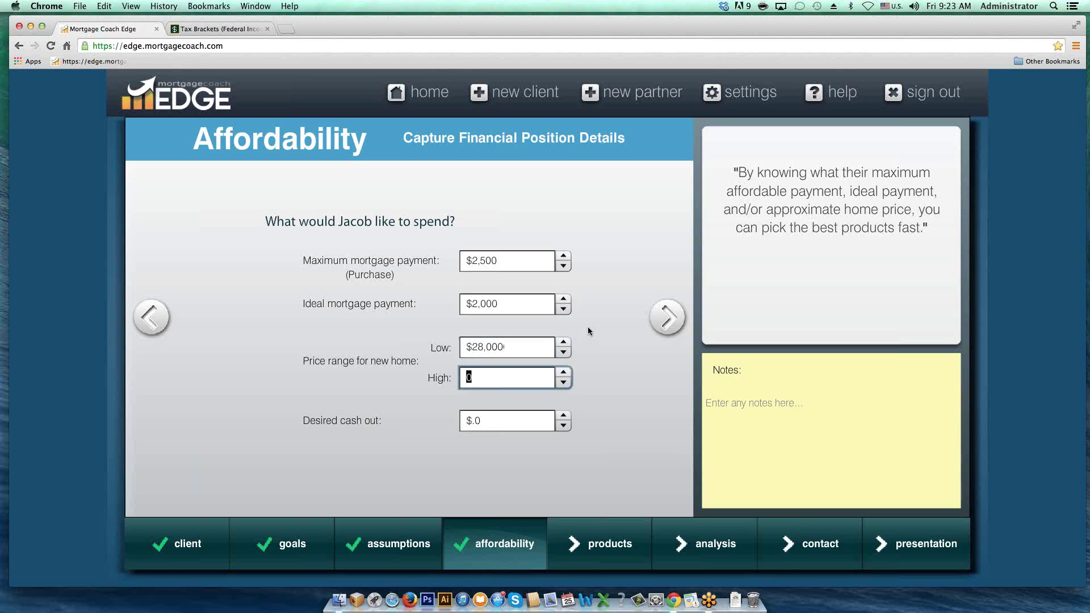
{"action": "left_click", "coordinate": [532, 343]}
{"action": "type", "text": "0"}
{"action": "key", "text": "Delete"}
{"action": "key", "text": "Delete"}
{"action": "type", "text": "320"}
{"action": "type", "text": "000"}
{"action": "key", "text": "Tab"}
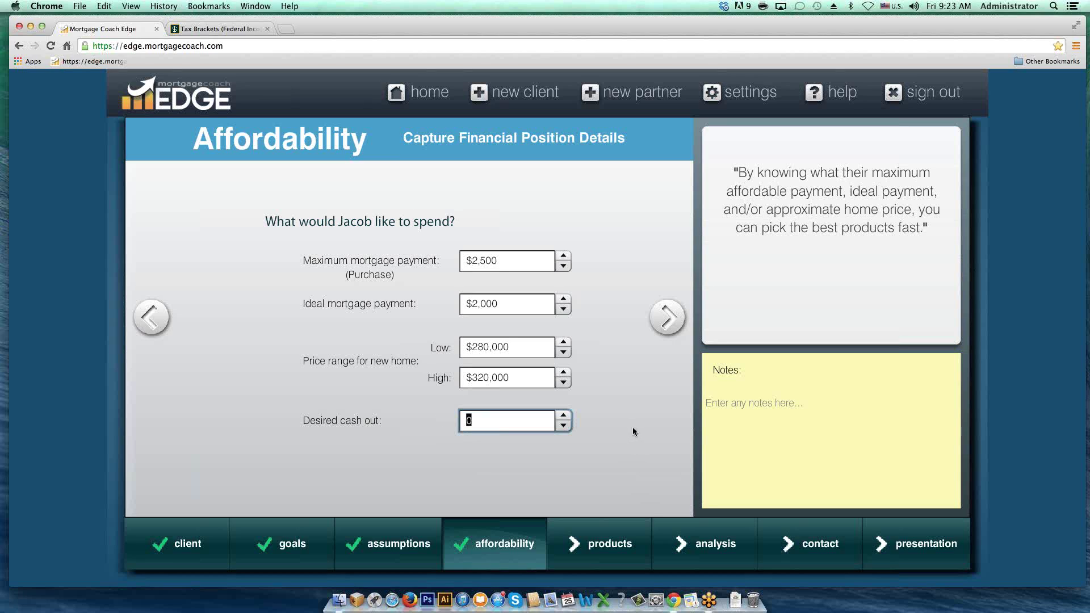
{"action": "left_click", "coordinate": [664, 324]}
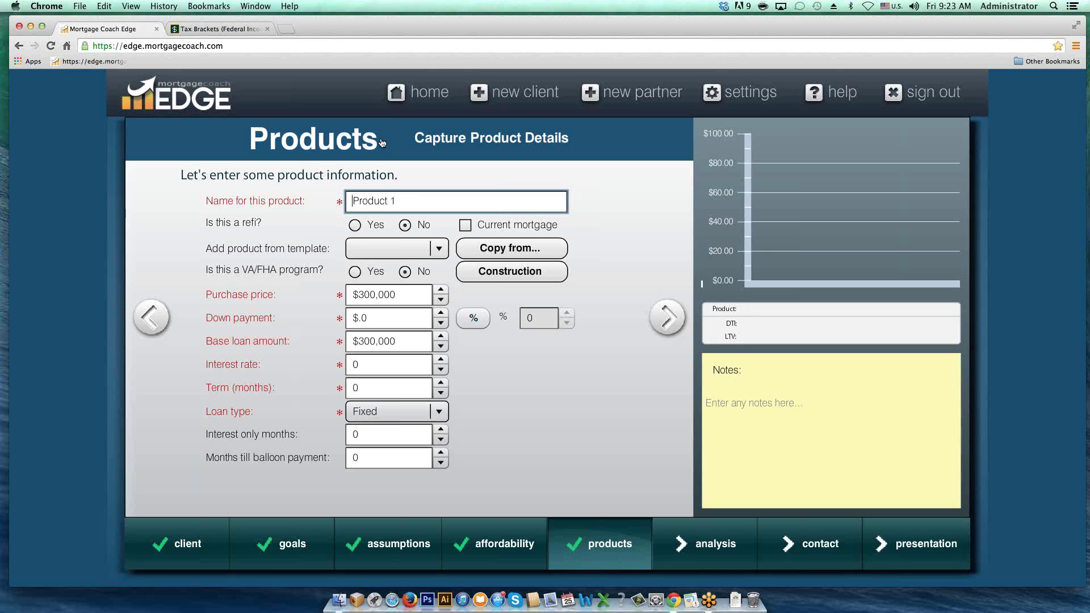
Step: Select the default Product 1 text in the product name field
{"action": "left_click_drag", "start_coordinate": [407, 200], "coordinate": [318, 185]}
{"action": "mouse_move", "coordinate": [403, 200]}
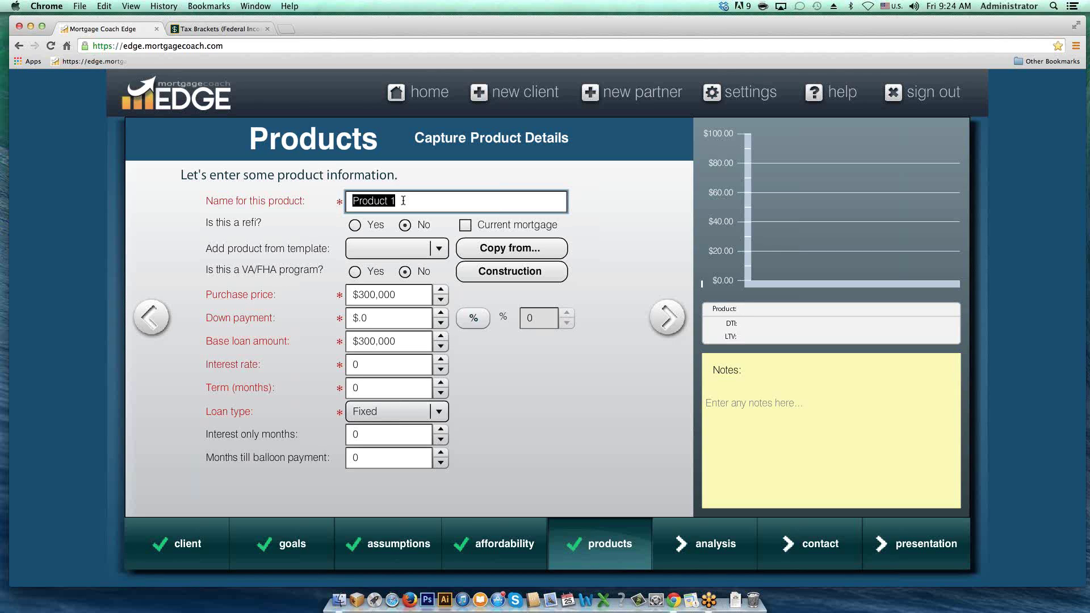
Step: Name the first product 'FHA 30 Fixed'
{"action": "type", "text": "FHA 30 Fixed"}
{"action": "key", "text": "Tab"}
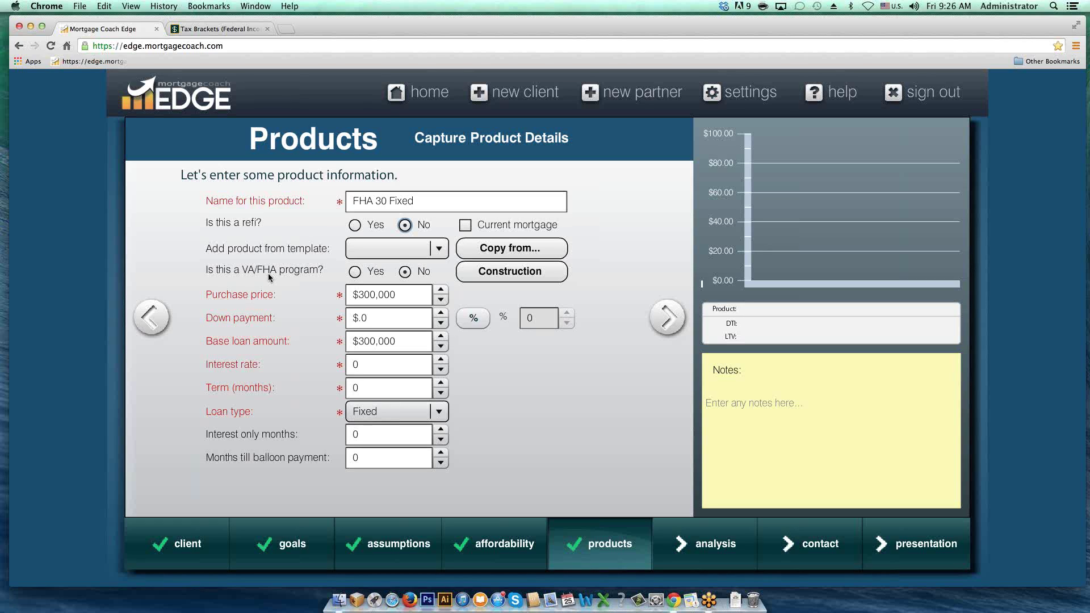
Step: Mark the product as a VA/FHA program and switch the down payment to percentage entry
{"action": "left_click", "coordinate": [354, 273]}
{"action": "left_click", "coordinate": [401, 295]}
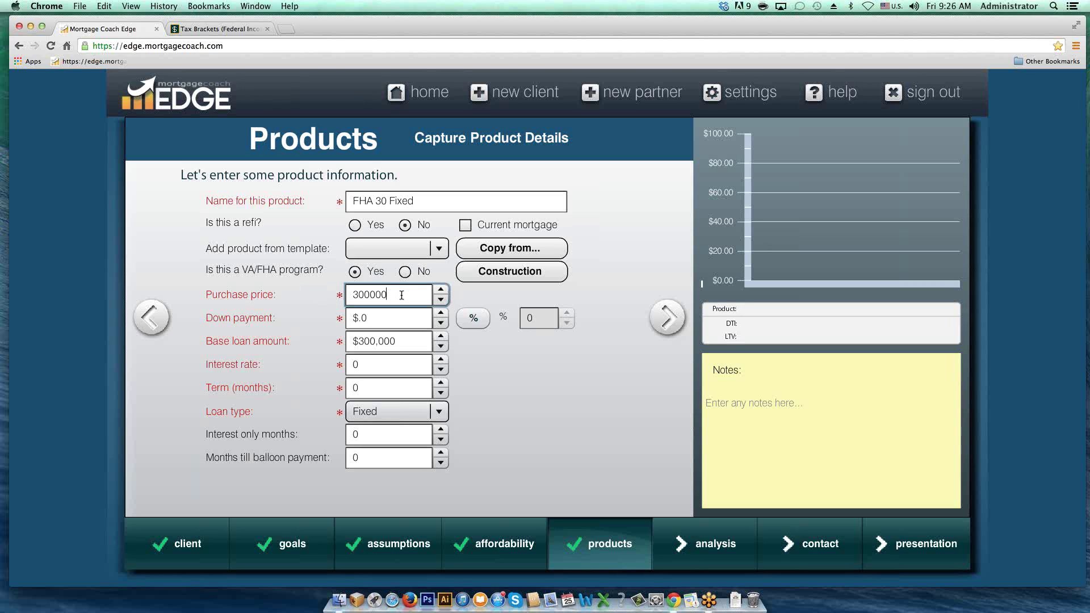
{"action": "double_click", "coordinate": [353, 294]}
{"action": "left_click", "coordinate": [396, 318]}
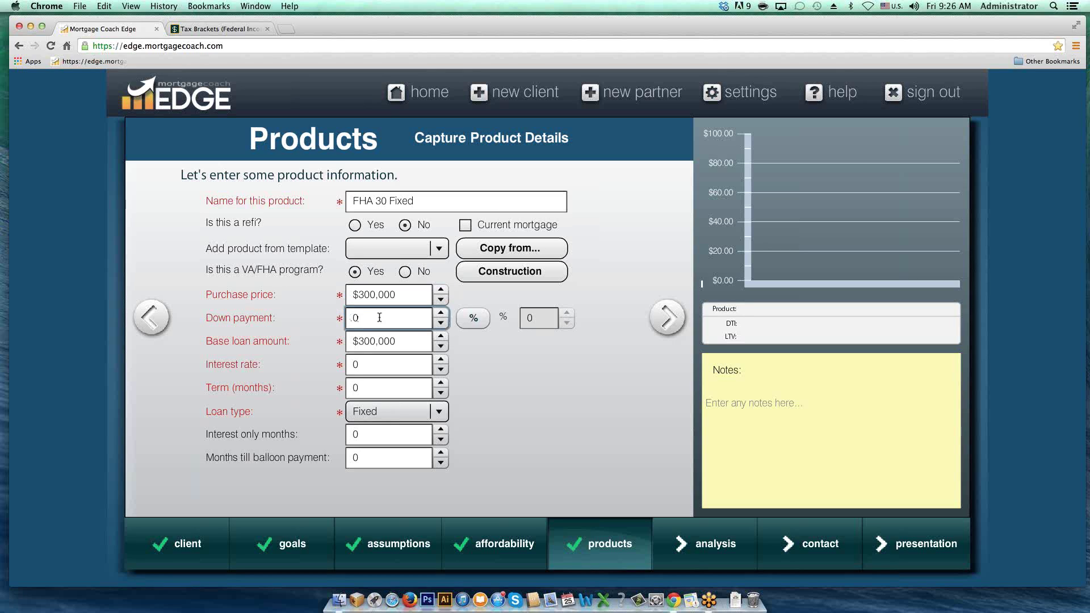
{"action": "left_click_drag", "start_coordinate": [361, 317], "coordinate": [334, 319]}
{"action": "left_click", "coordinate": [474, 319]}
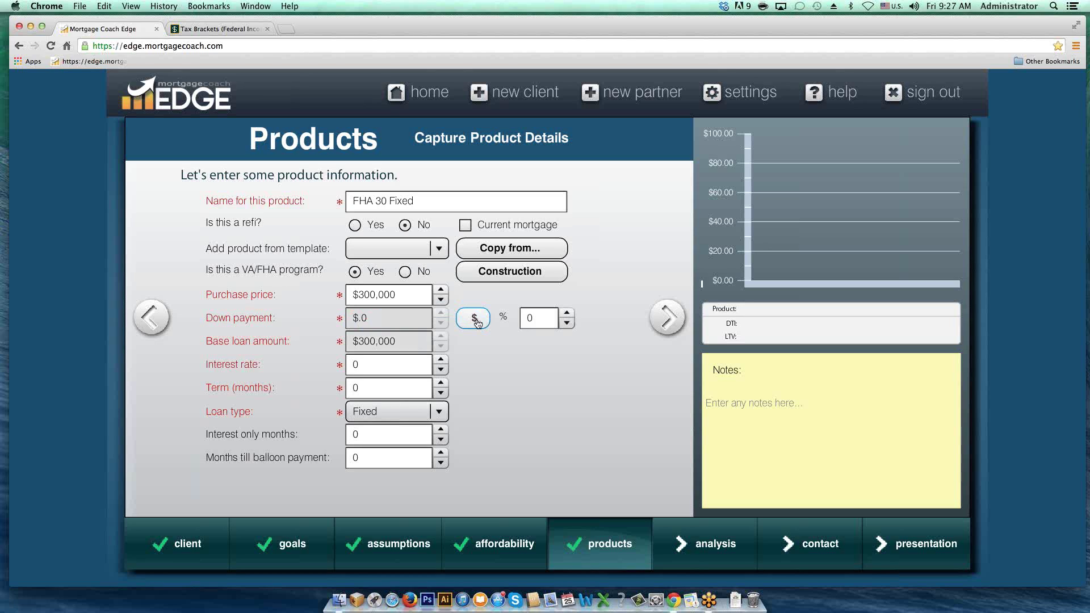
Step: Enter 3.5% down, a 4.5% interest rate and a 360-month term
{"action": "left_click", "coordinate": [541, 318]}
{"action": "left_click_drag", "start_coordinate": [541, 318], "coordinate": [507, 316]}
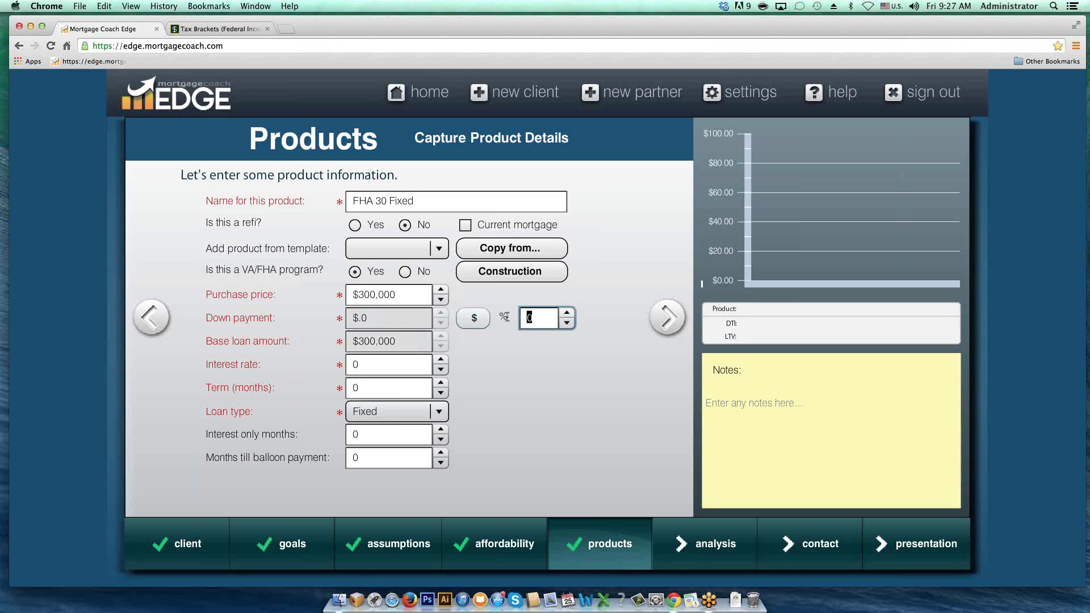
{"action": "type", "text": "3.5"}
{"action": "key", "text": "Tab"}
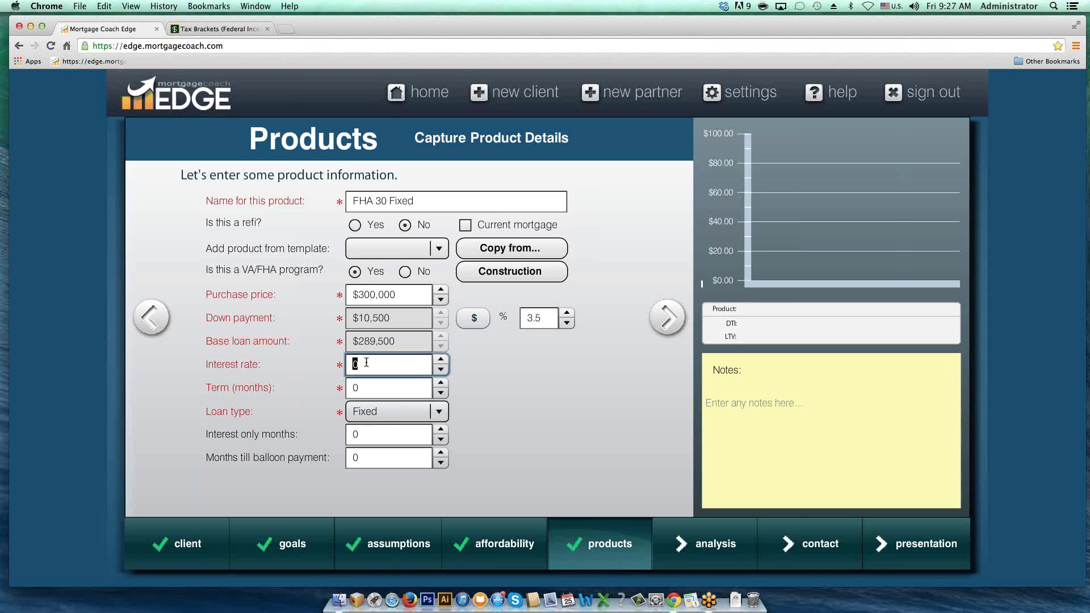
{"action": "type", "text": "4.5"}
{"action": "key", "text": "Tab"}
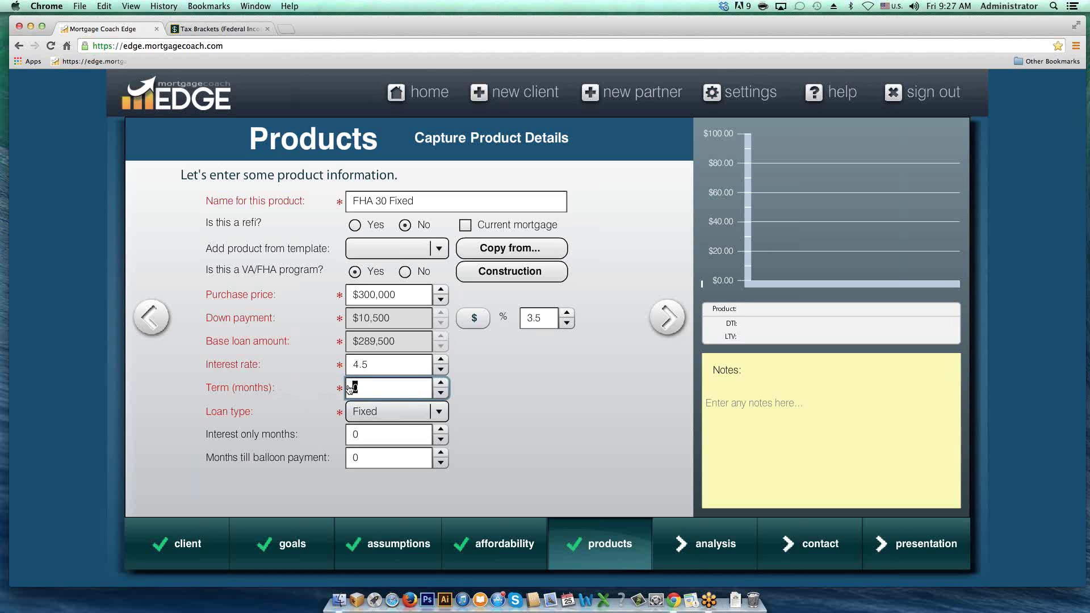
{"action": "type", "text": "36"}
{"action": "key", "text": "Tab"}
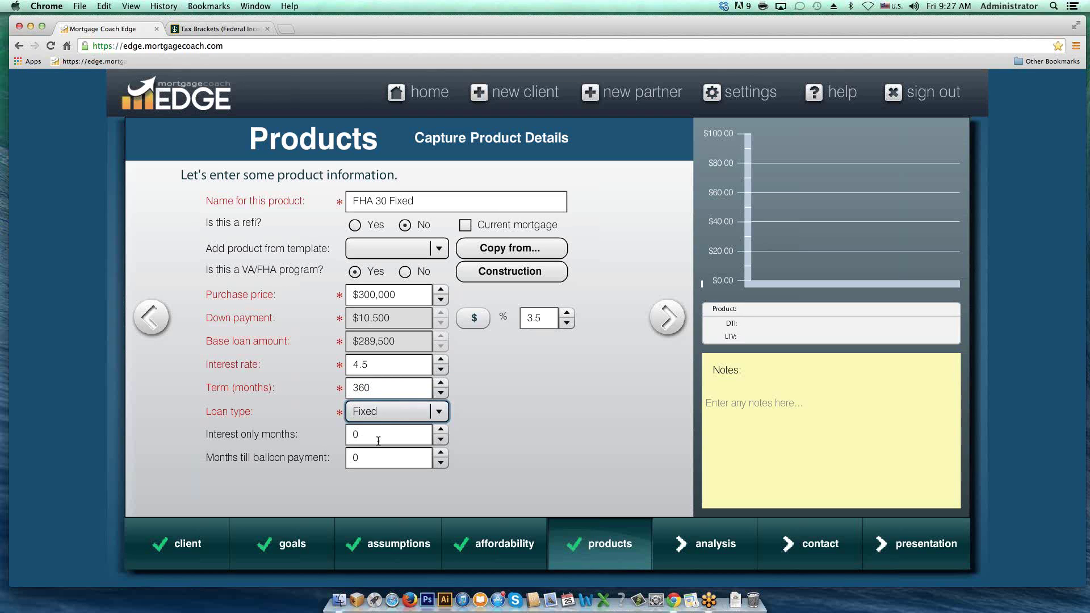
{"action": "left_click", "coordinate": [437, 413]}
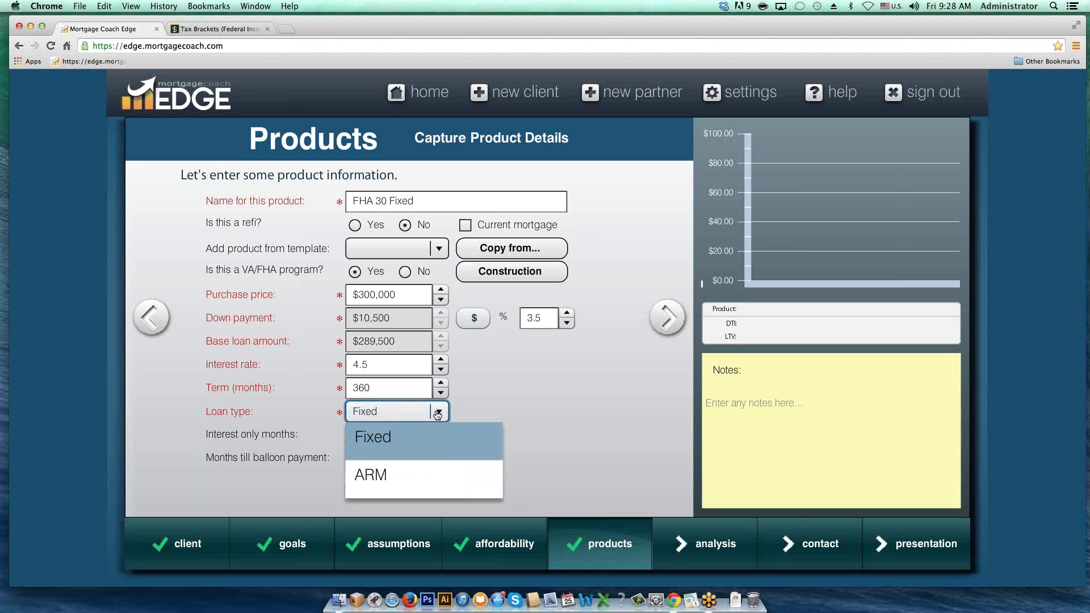
{"action": "left_click", "coordinate": [438, 414]}
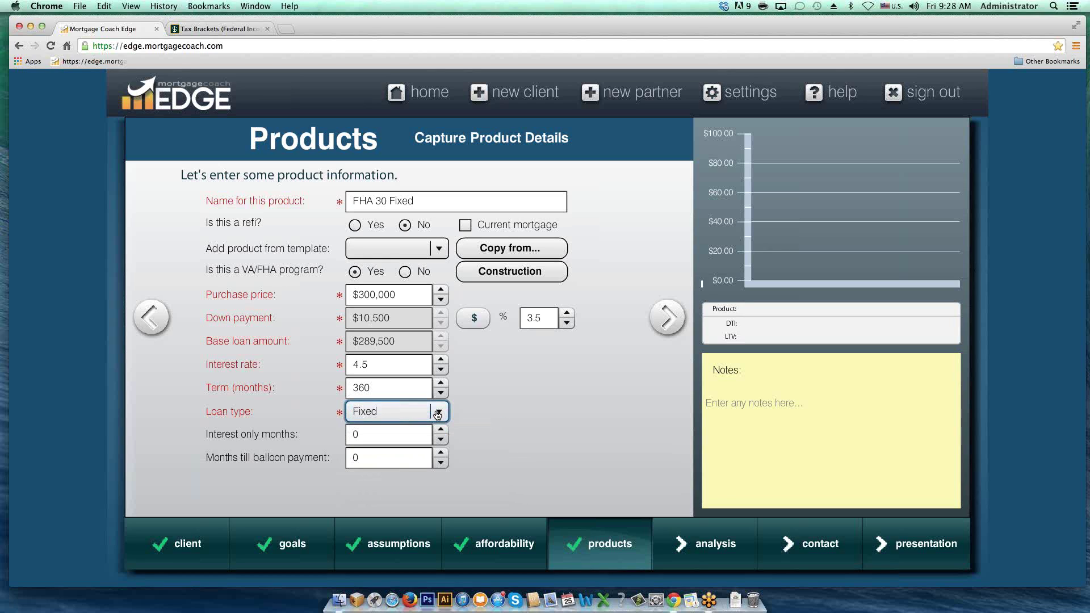
{"action": "left_click", "coordinate": [403, 430]}
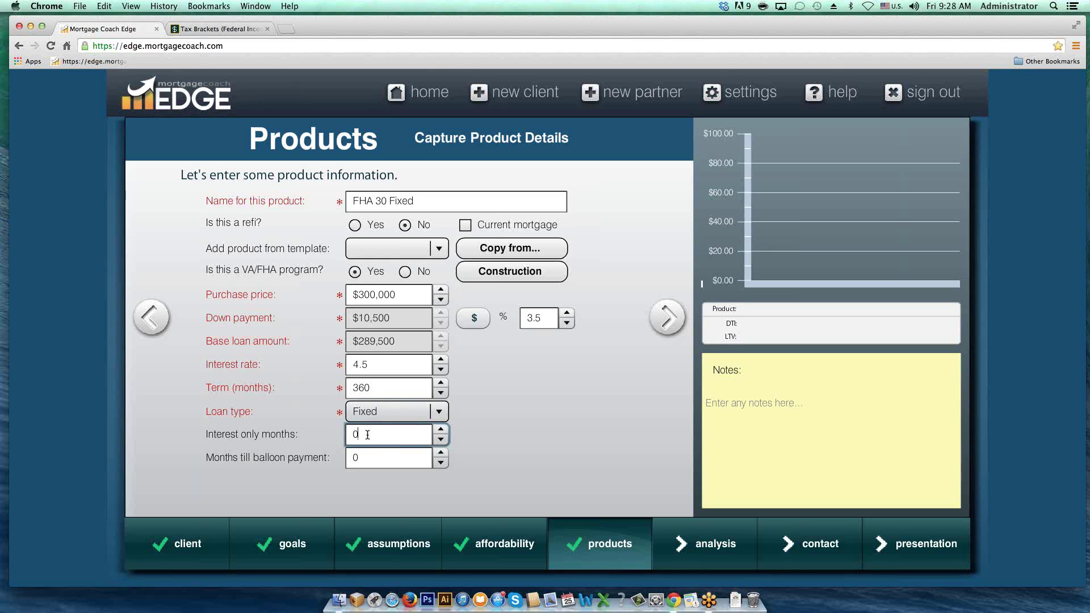
{"action": "left_click", "coordinate": [363, 458]}
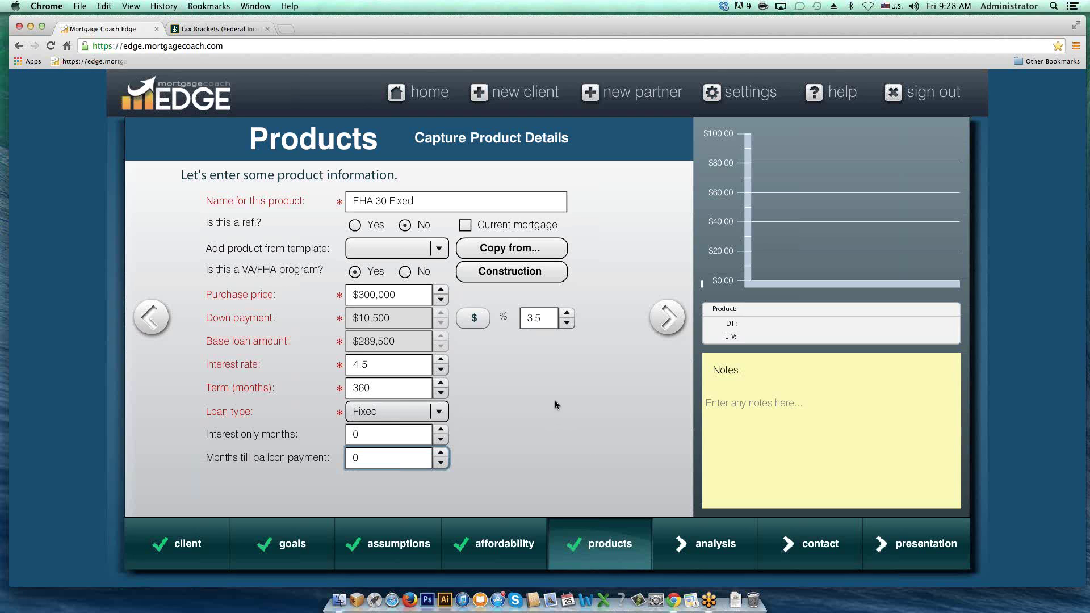
Step: Go to the closing costs page and open the empty Closing Cost Details window
{"action": "left_click", "coordinate": [668, 322]}
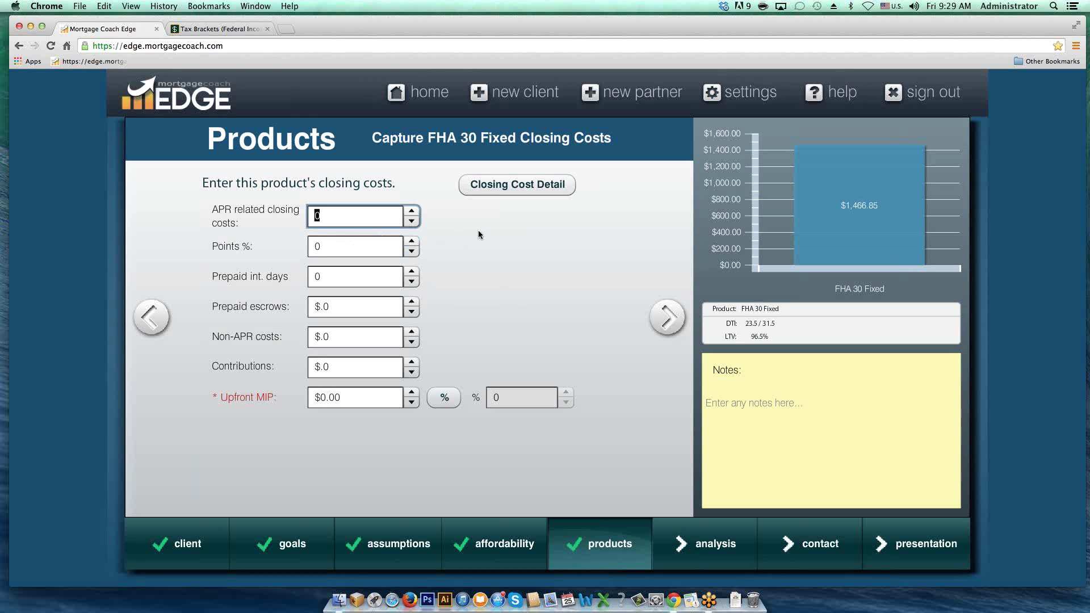
{"action": "left_click", "coordinate": [512, 191]}
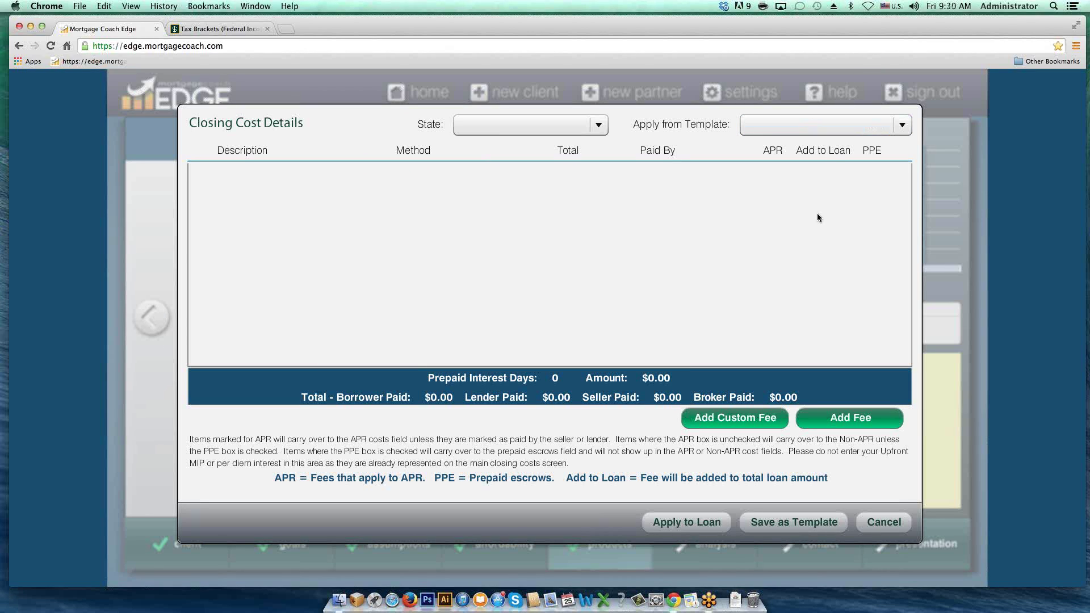
{"action": "left_click", "coordinate": [847, 425]}
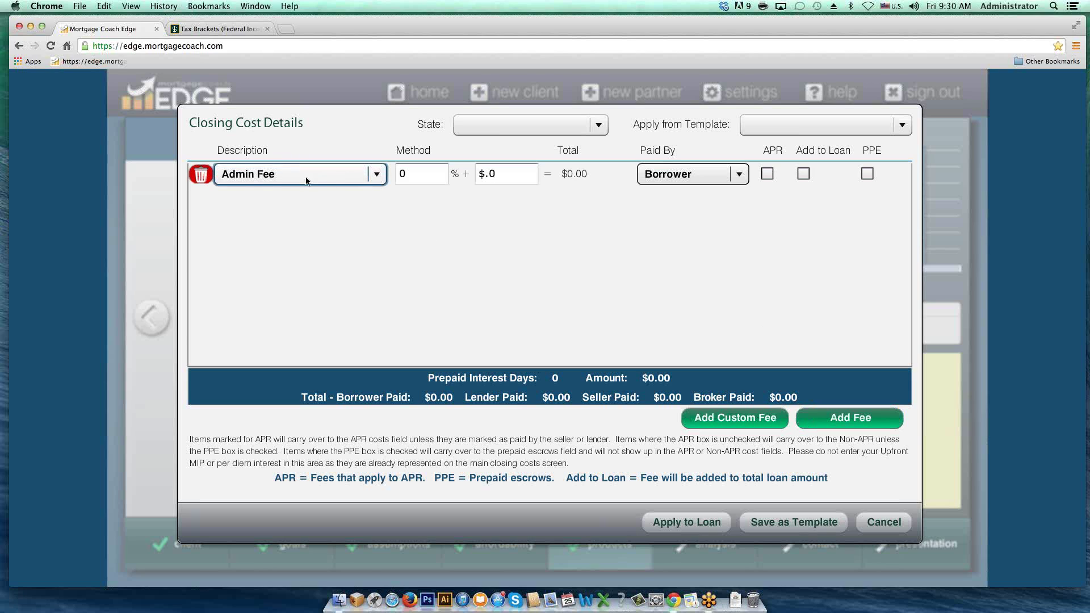
{"action": "left_click", "coordinate": [377, 175]}
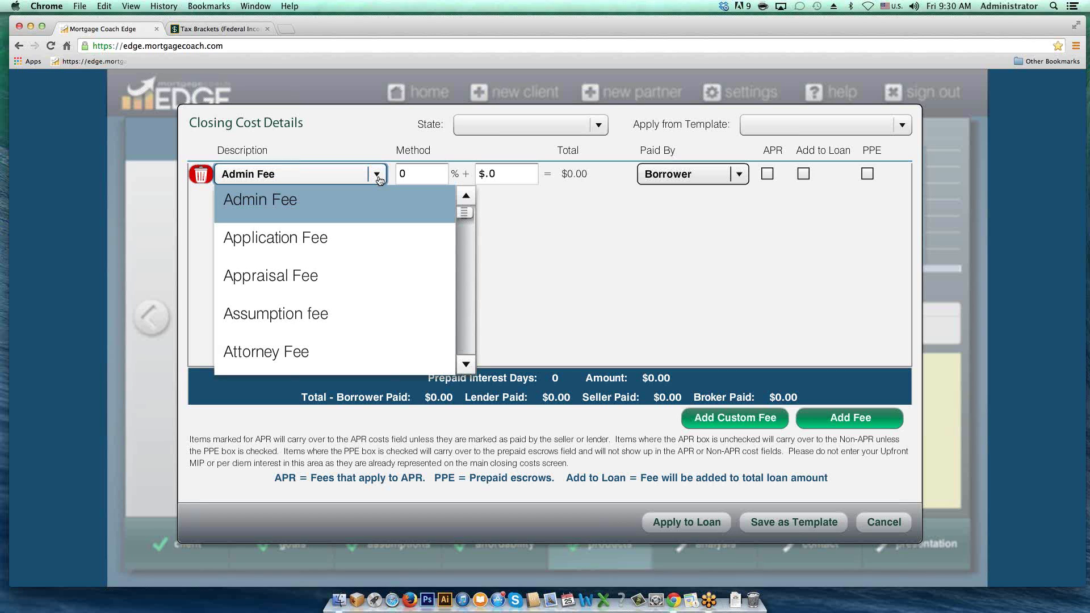
{"action": "left_click", "coordinate": [328, 274]}
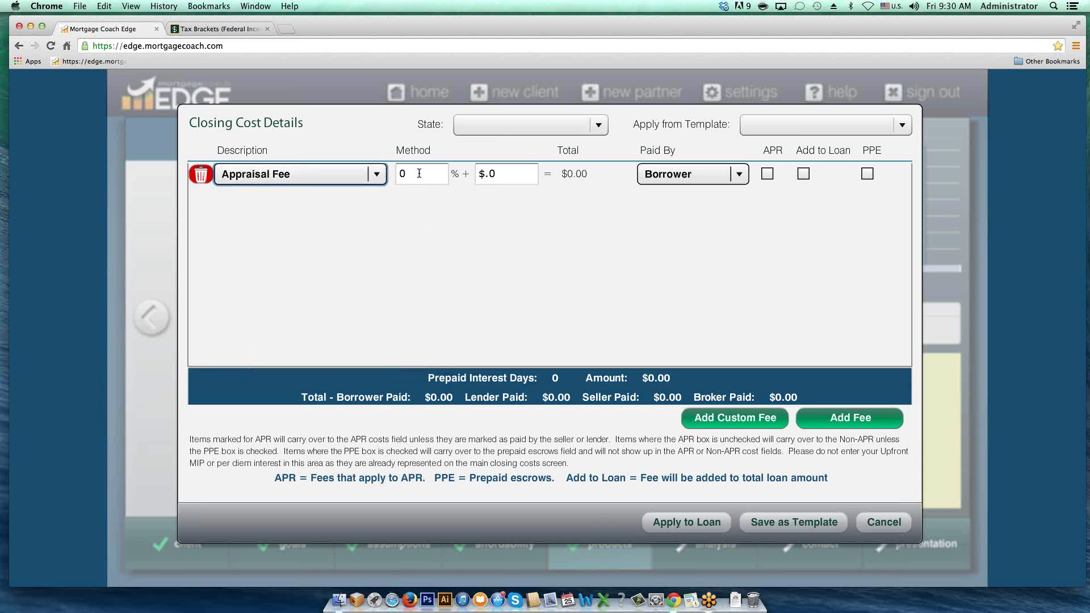
{"action": "double_click", "coordinate": [419, 173]}
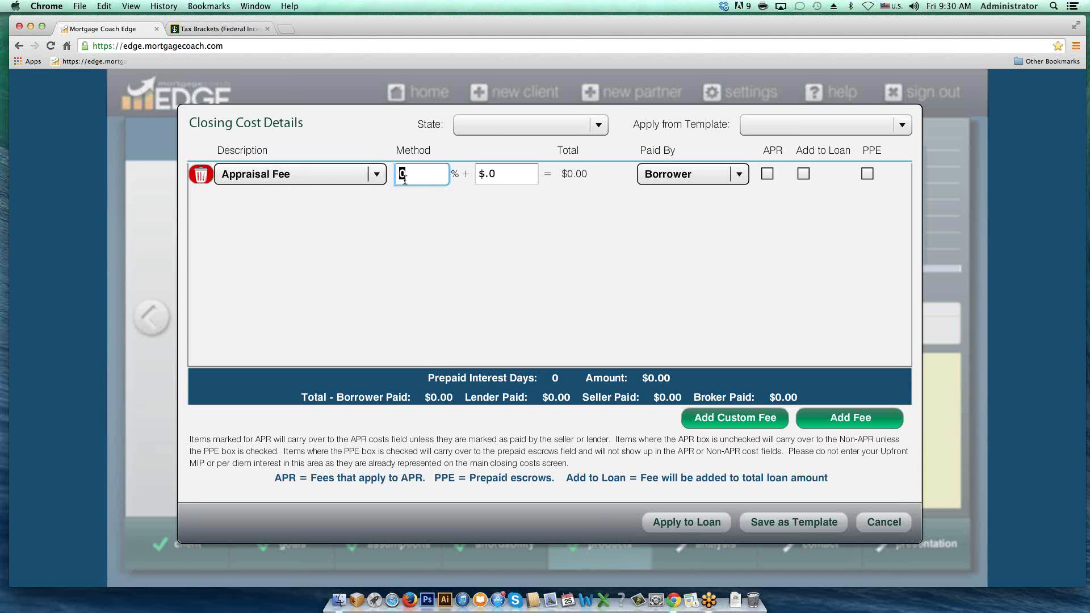
{"action": "left_click", "coordinate": [494, 176]}
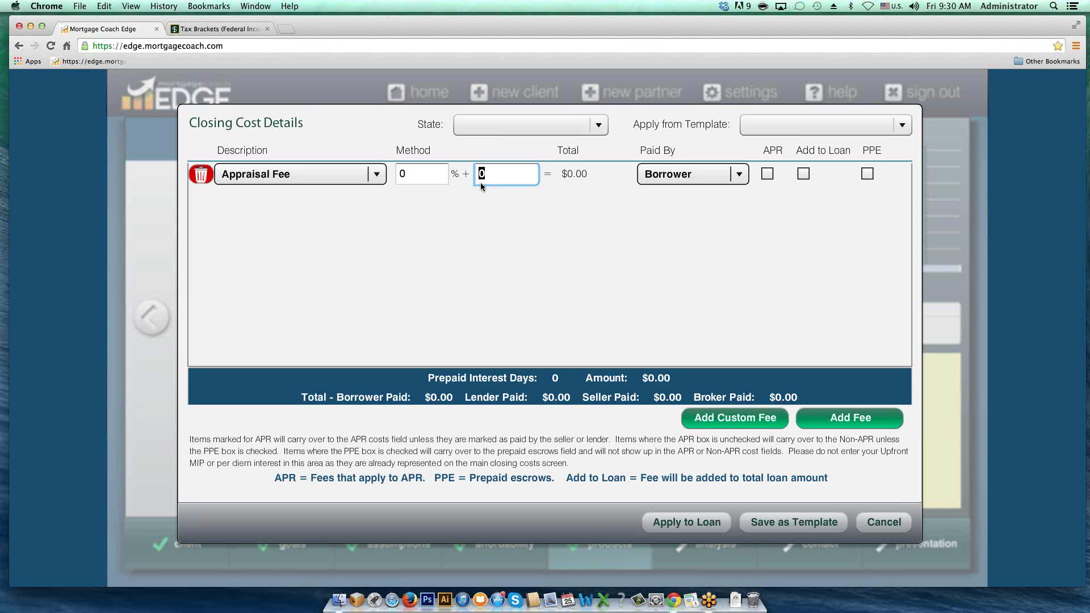
{"action": "type", "text": "700"}
{"action": "left_click", "coordinate": [740, 176]}
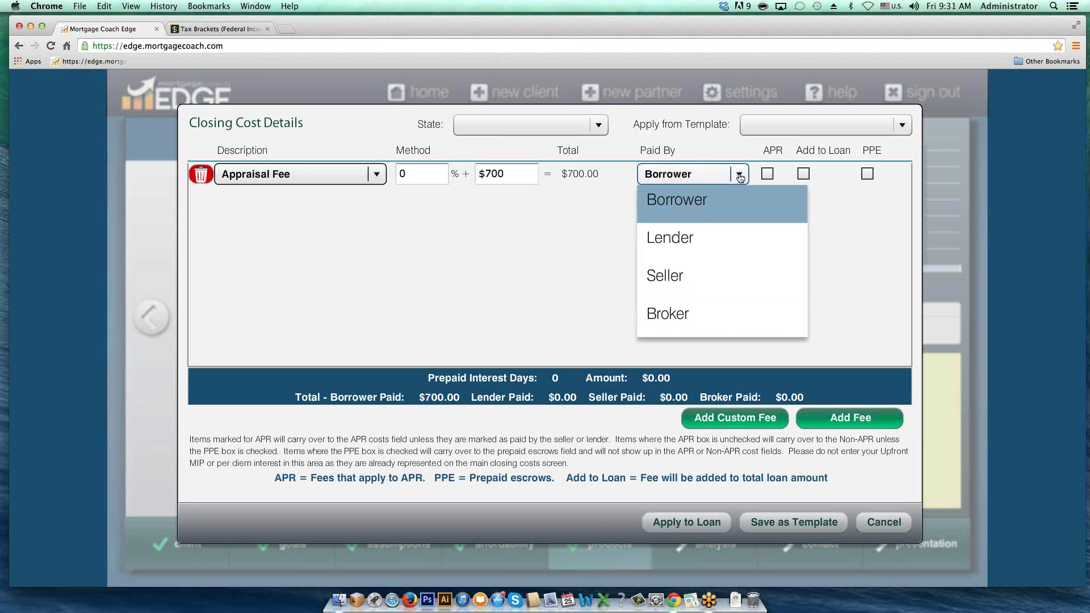
{"action": "left_click", "coordinate": [739, 176]}
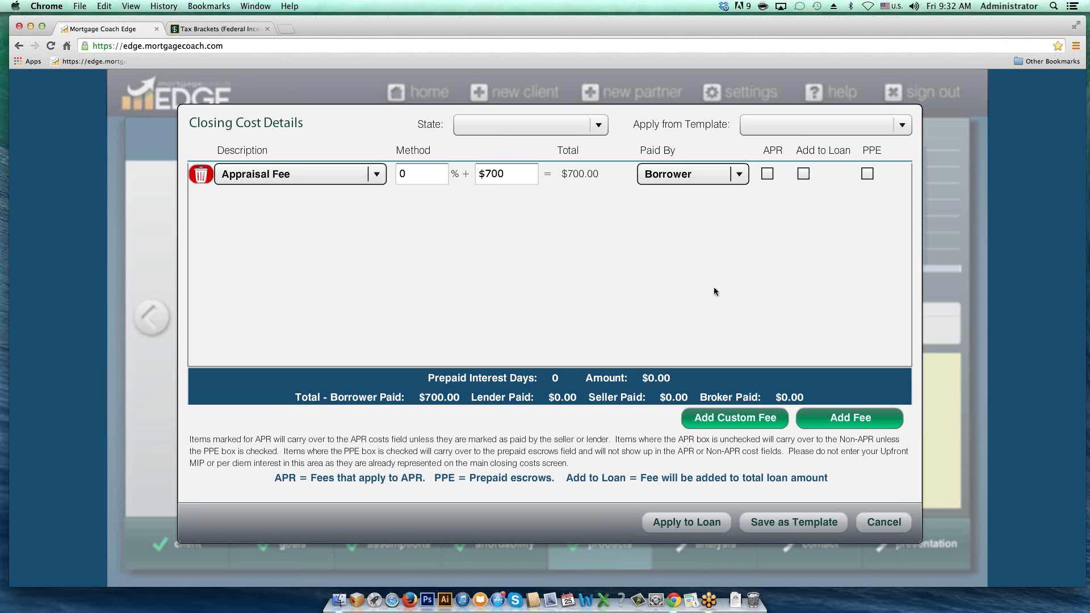
Step: Add five more fee rows to the closing cost list
{"action": "left_click", "coordinate": [848, 421]}
{"action": "left_click", "coordinate": [847, 421]}
{"action": "left_click", "coordinate": [845, 422]}
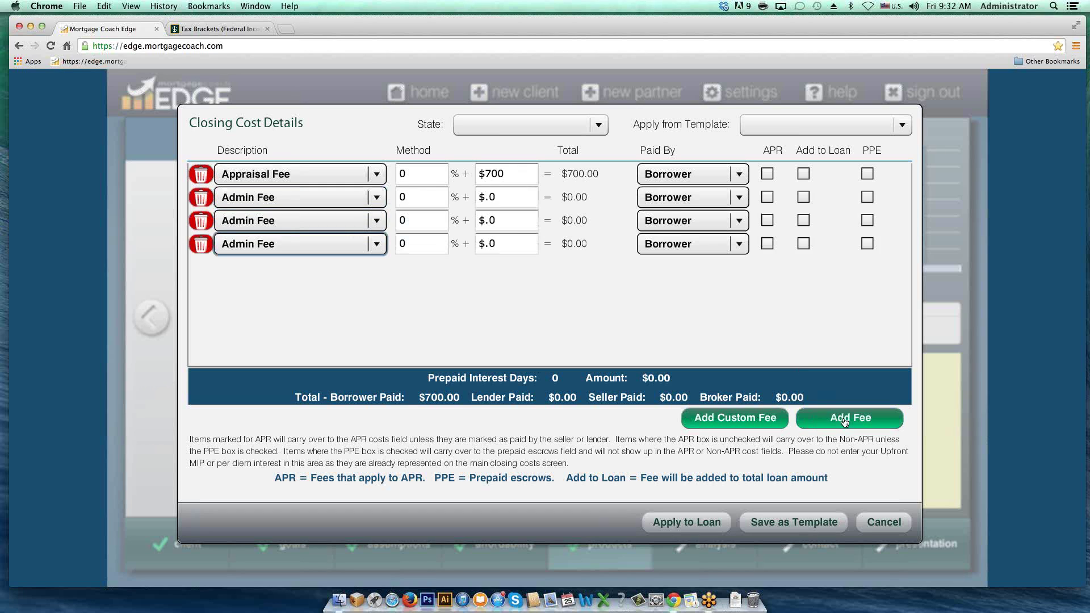
{"action": "left_click", "coordinate": [845, 421]}
{"action": "left_click", "coordinate": [845, 421]}
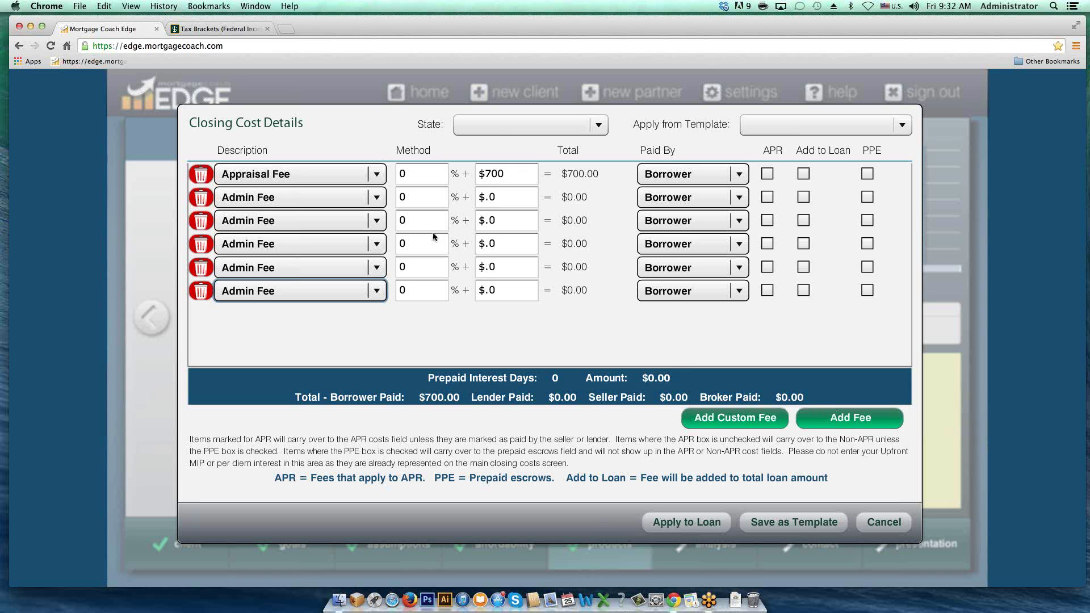
Step: Make row 2 a $25 Credit Report fee
{"action": "left_click", "coordinate": [378, 198]}
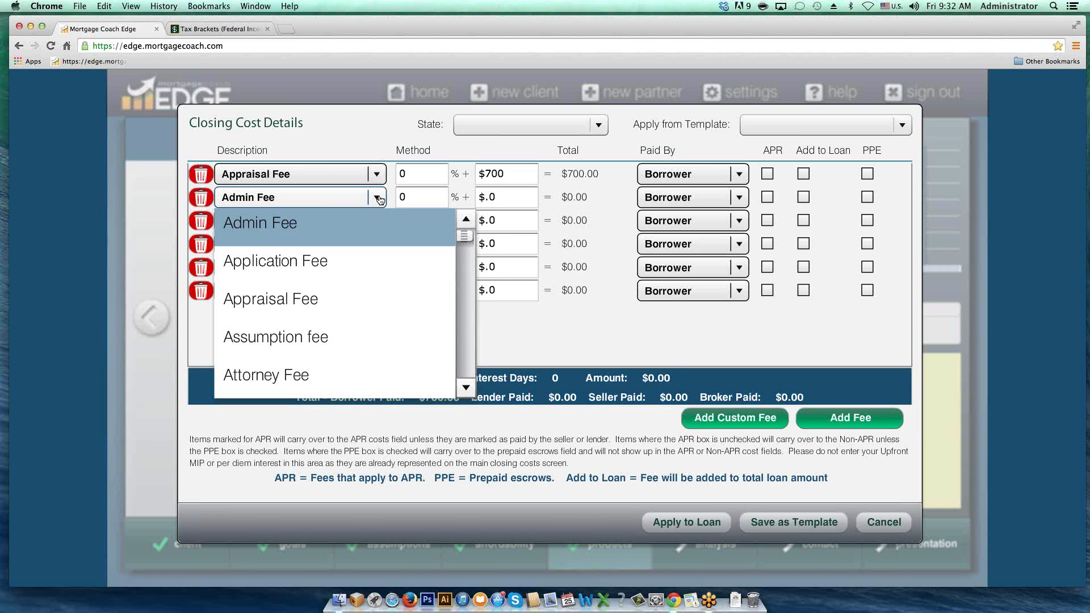
{"action": "key", "text": "c"}
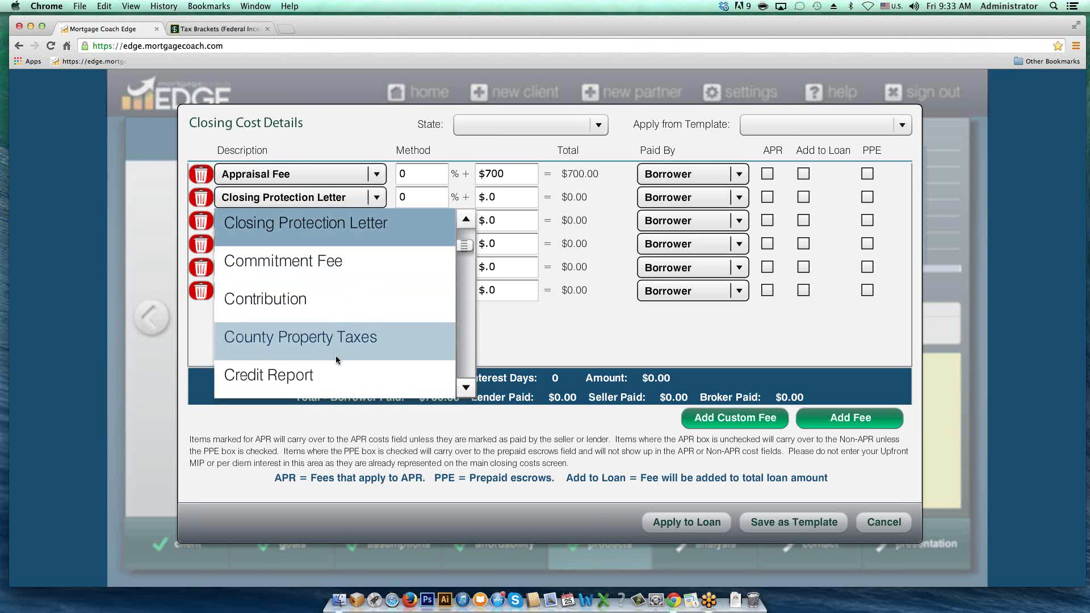
{"action": "left_click", "coordinate": [328, 375]}
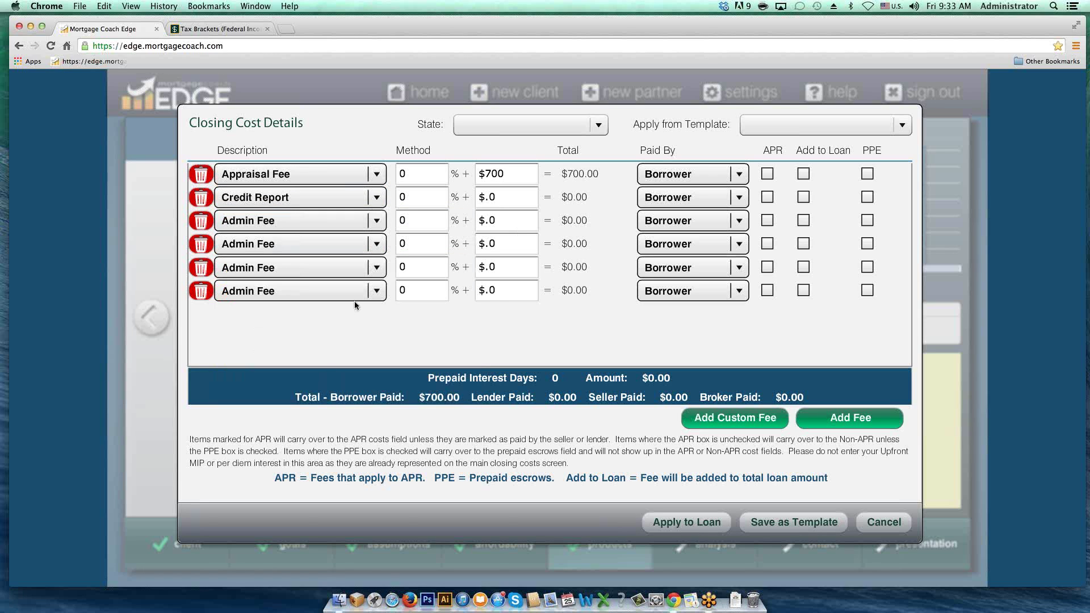
{"action": "left_click", "coordinate": [499, 196]}
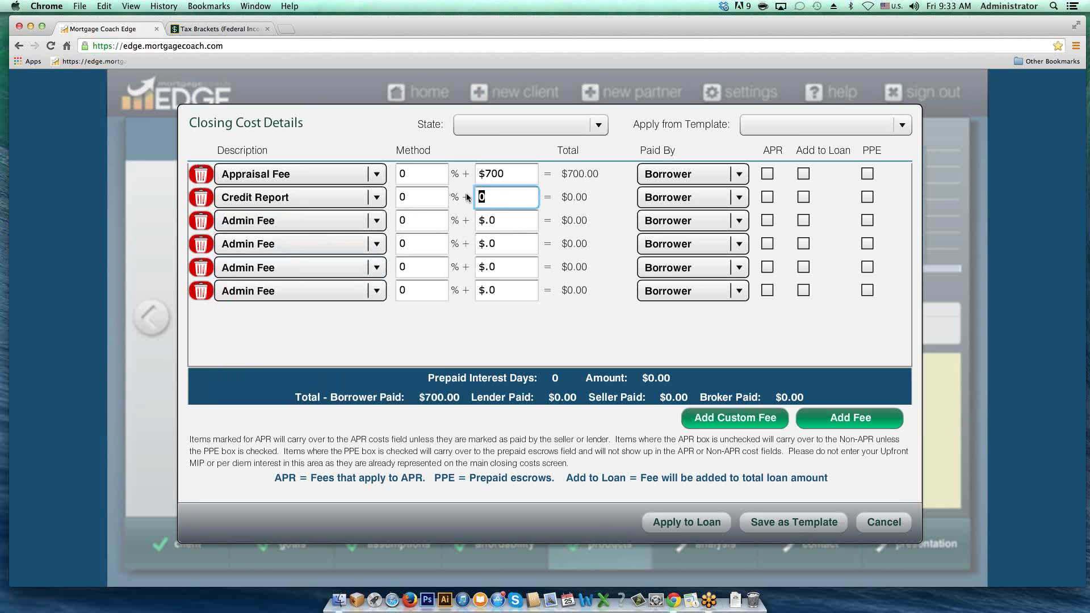
{"action": "type", "text": "25"}
{"action": "key", "text": "Tab"}
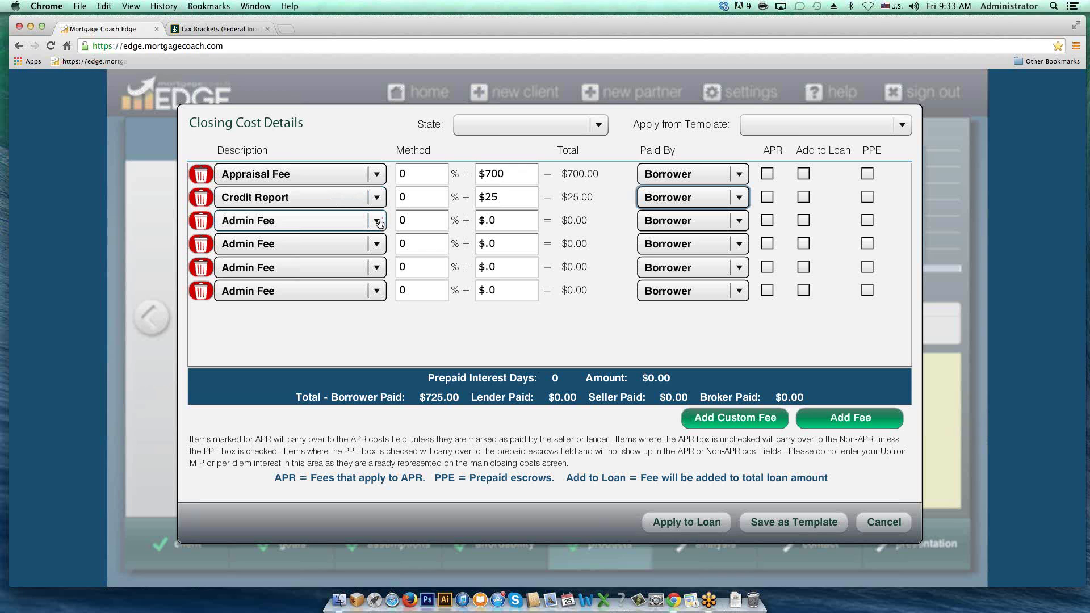
{"action": "left_click", "coordinate": [377, 221]}
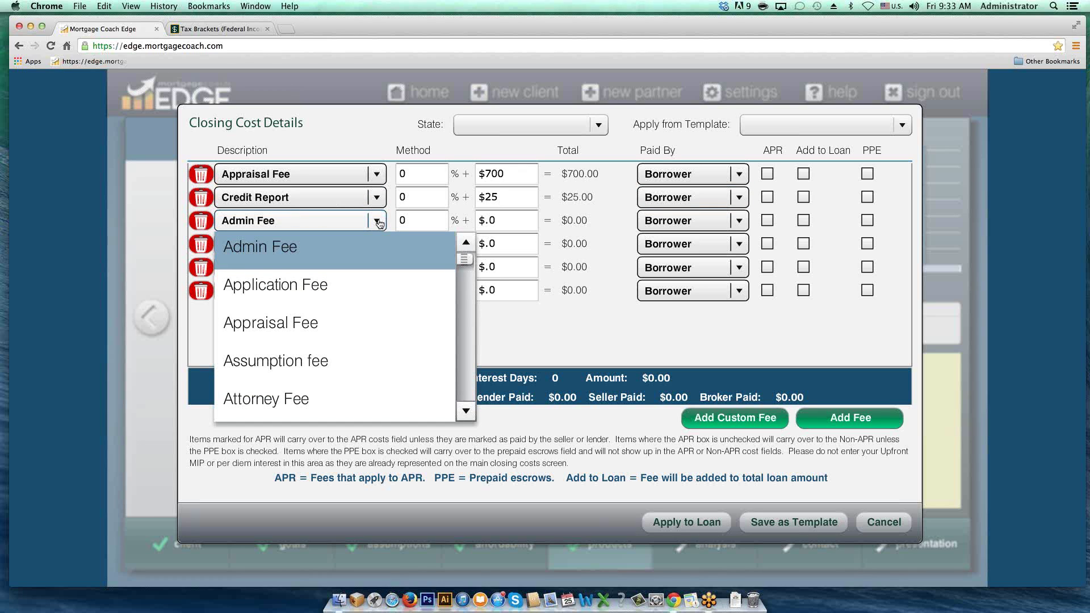
Step: Set row 3 to a $2,800 Loan Origination fee and mark it for APR
{"action": "key", "text": "l"}
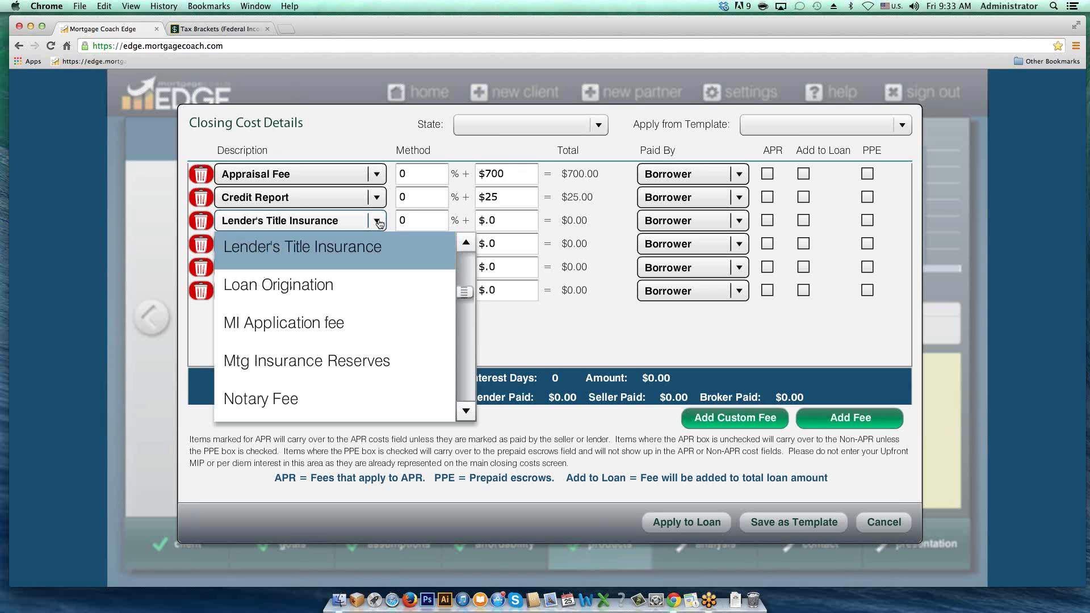
{"action": "left_click", "coordinate": [311, 290]}
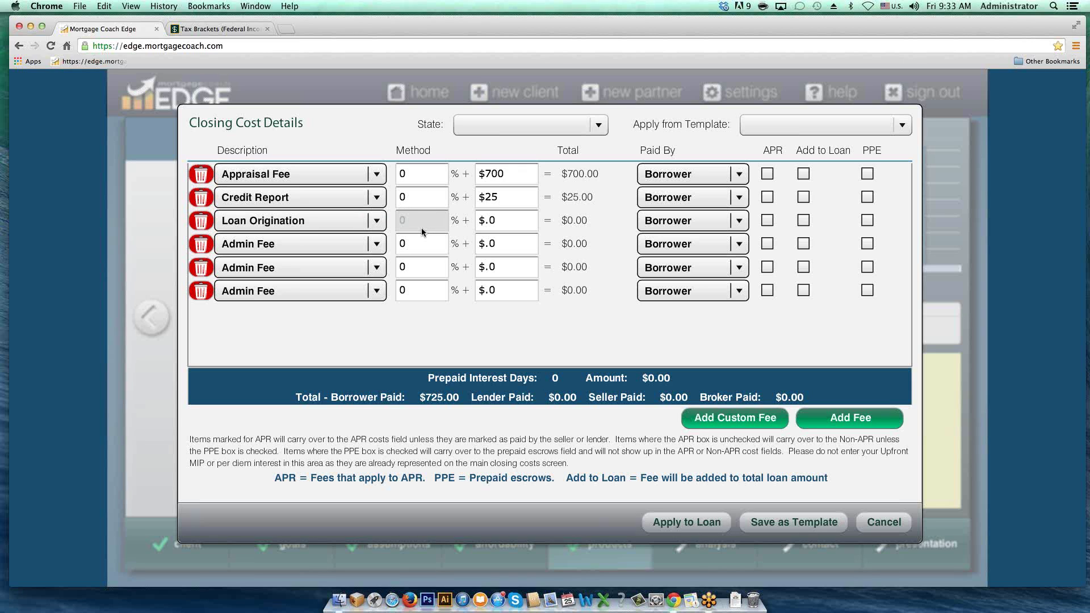
{"action": "left_click", "coordinate": [502, 221]}
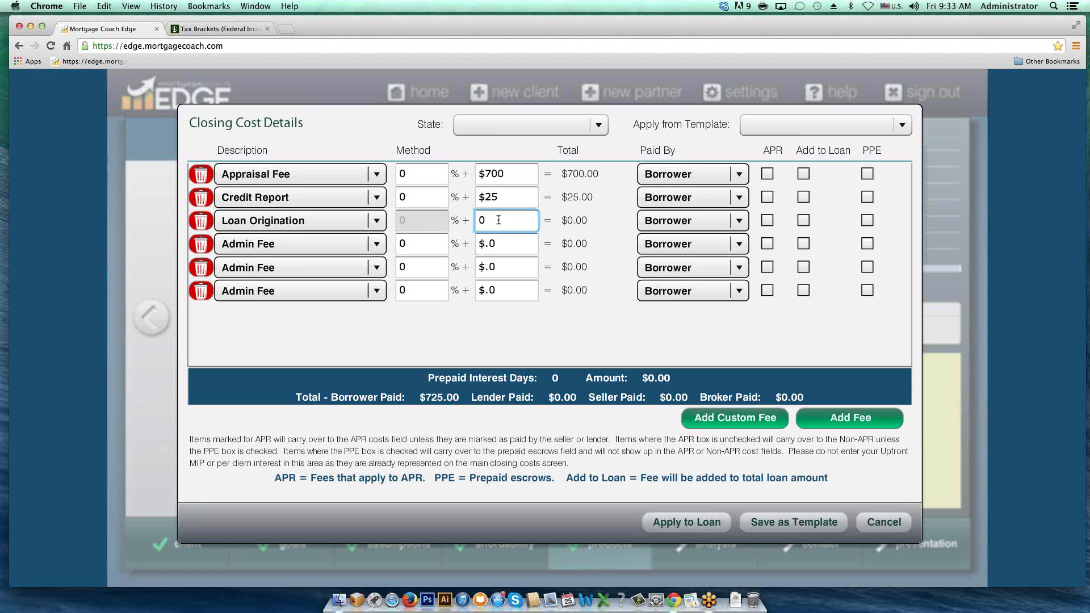
{"action": "double_click", "coordinate": [502, 221]}
{"action": "type", "text": "2800"}
{"action": "left_click", "coordinate": [768, 220]}
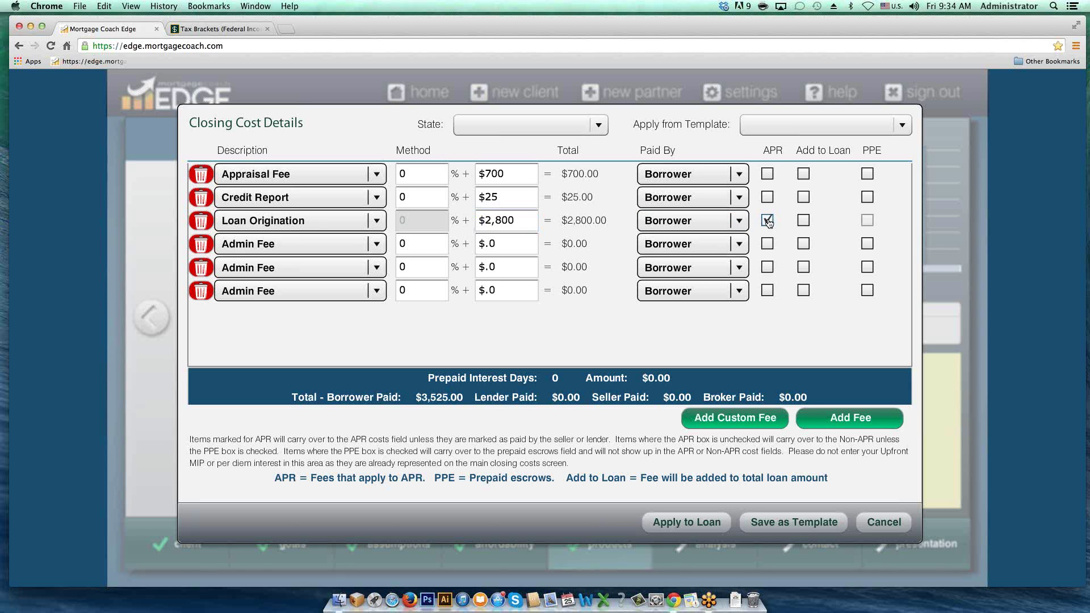
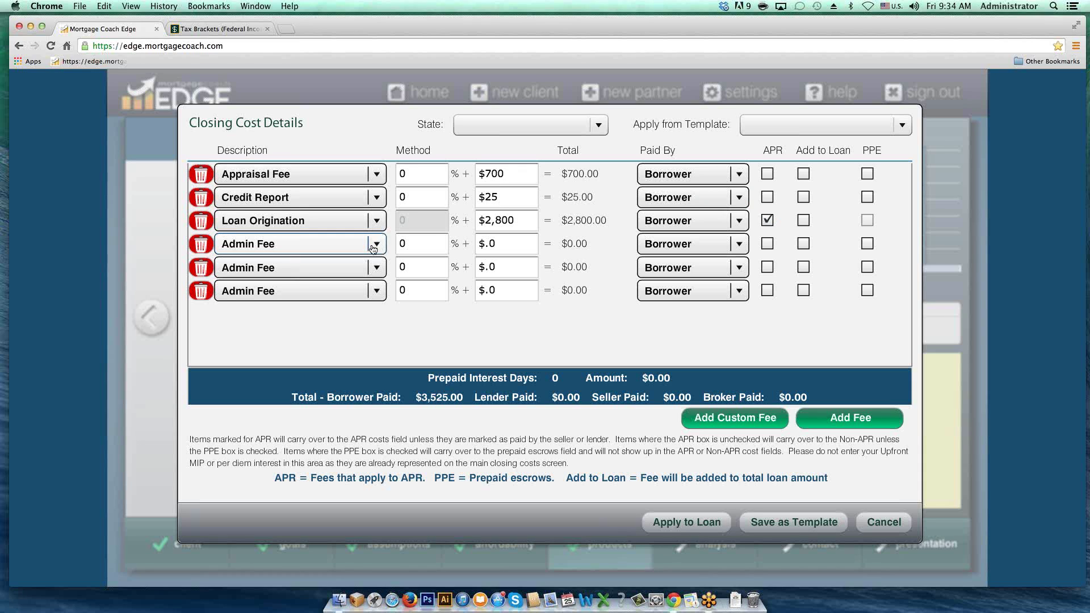
Step: Make row 4 a $100 Notary Fee and mark it for APR
{"action": "left_click", "coordinate": [377, 244]}
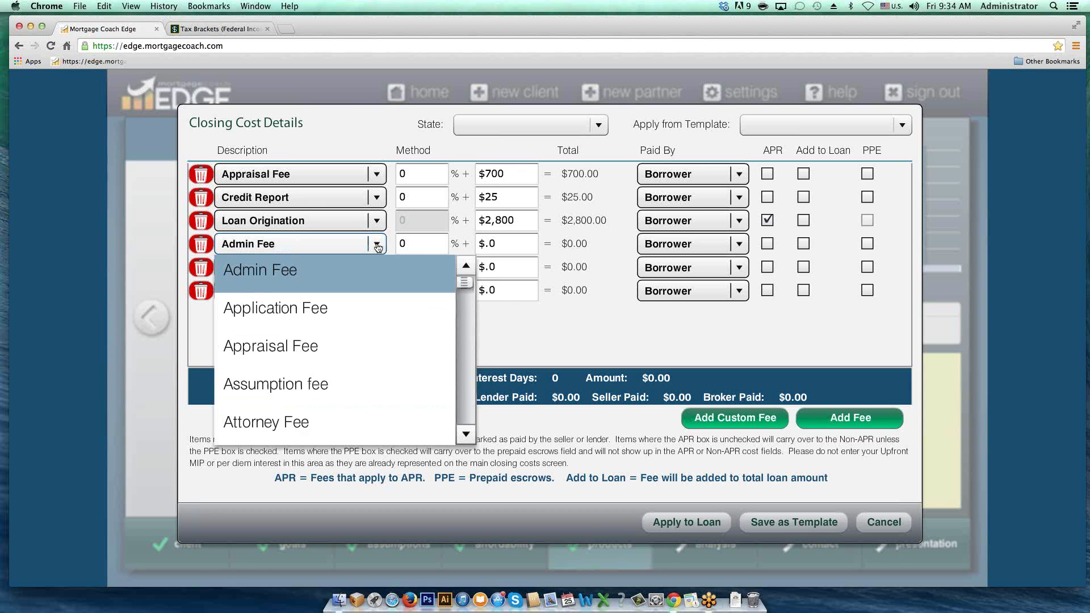
{"action": "key", "text": "n"}
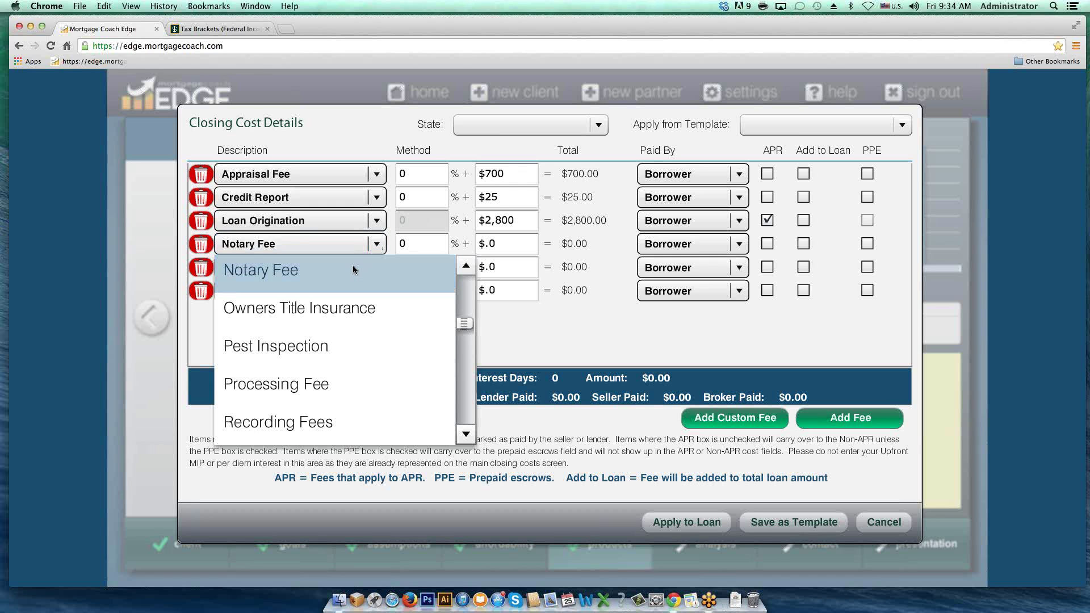
{"action": "left_click", "coordinate": [352, 270]}
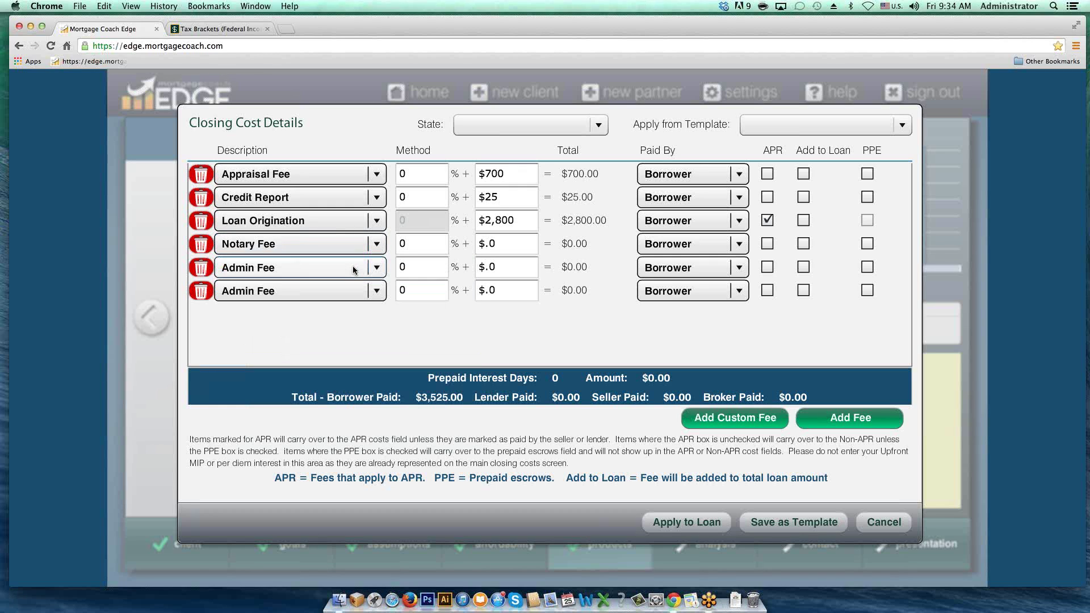
{"action": "left_click", "coordinate": [499, 244]}
{"action": "type", "text": "100"}
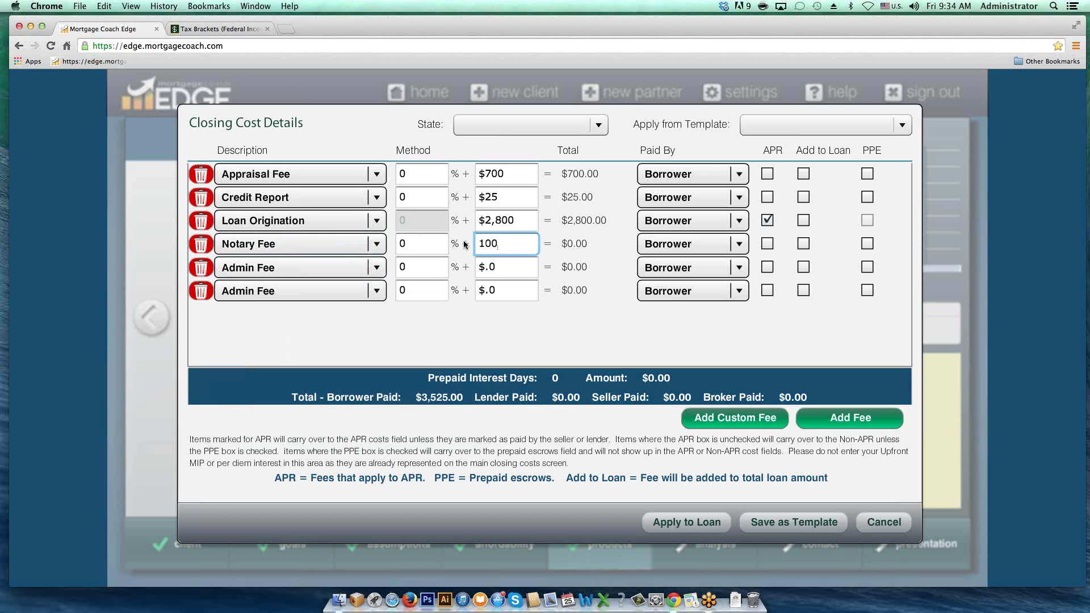
{"action": "key", "text": "Tab"}
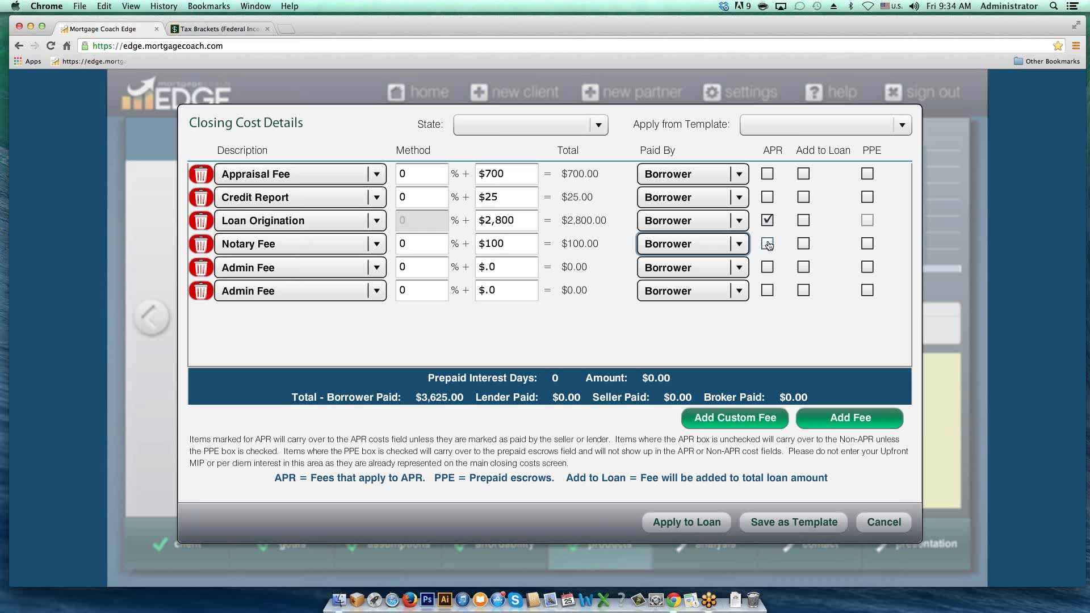
{"action": "left_click", "coordinate": [767, 244]}
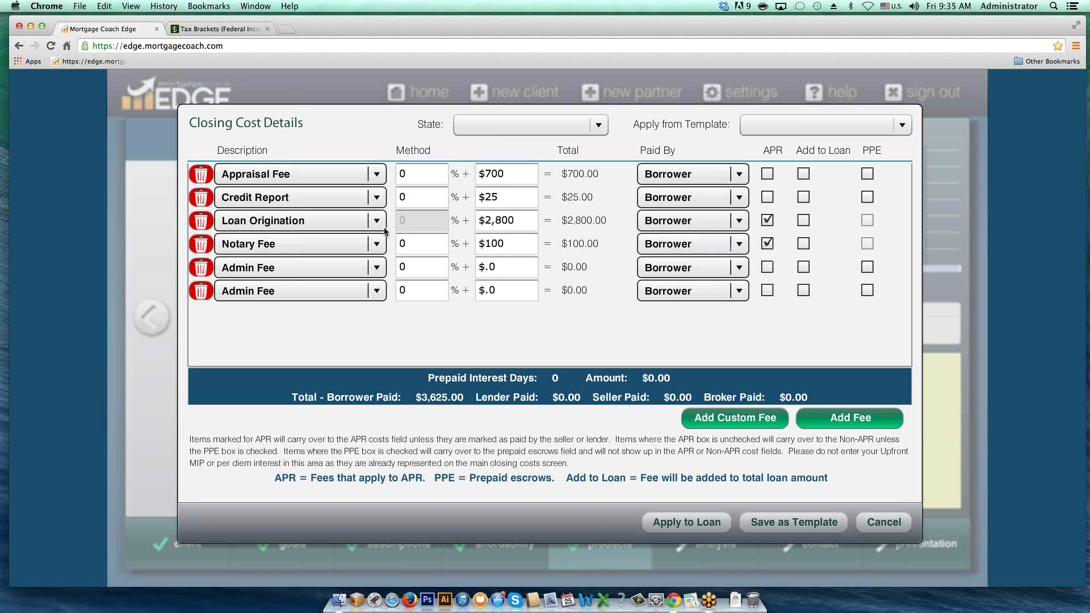
Step: Make row 5 a $500 Owners Title Insurance fee with Seller as the payer
{"action": "left_click", "coordinate": [378, 269]}
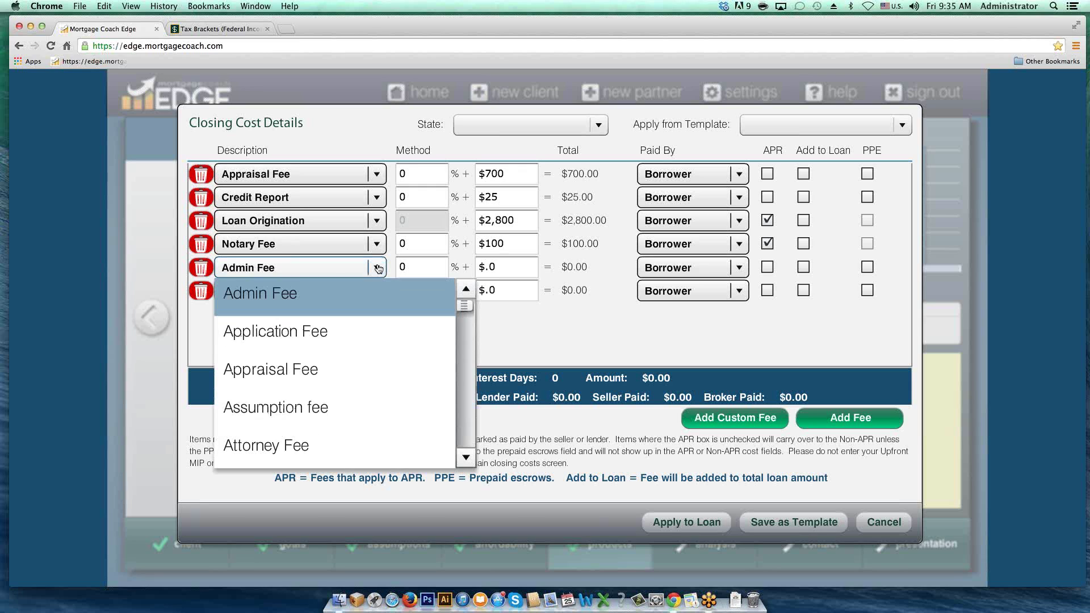
{"action": "key", "text": "o"}
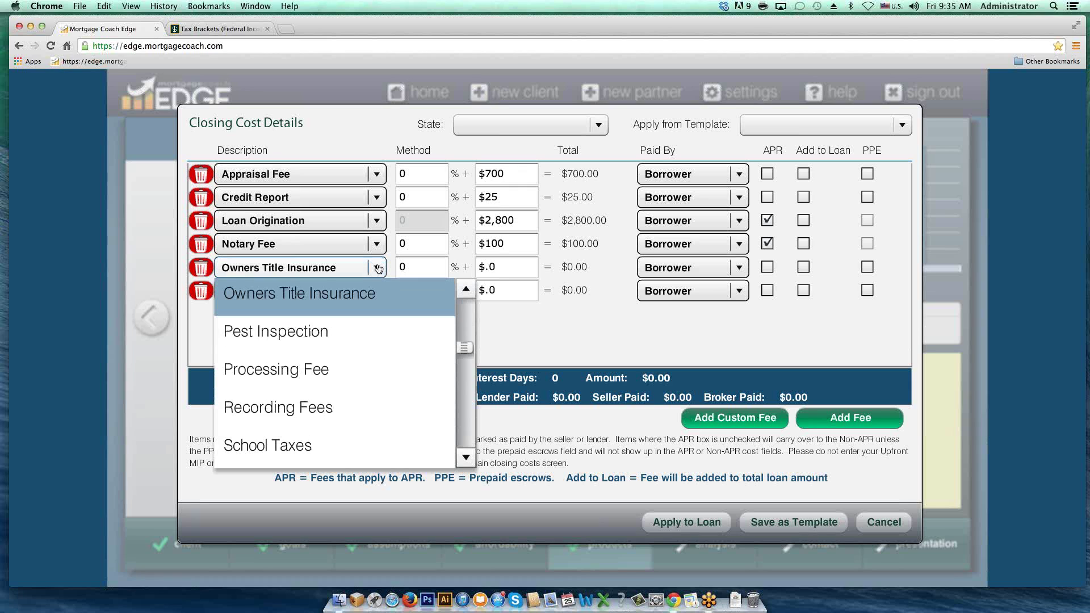
{"action": "left_click", "coordinate": [324, 294]}
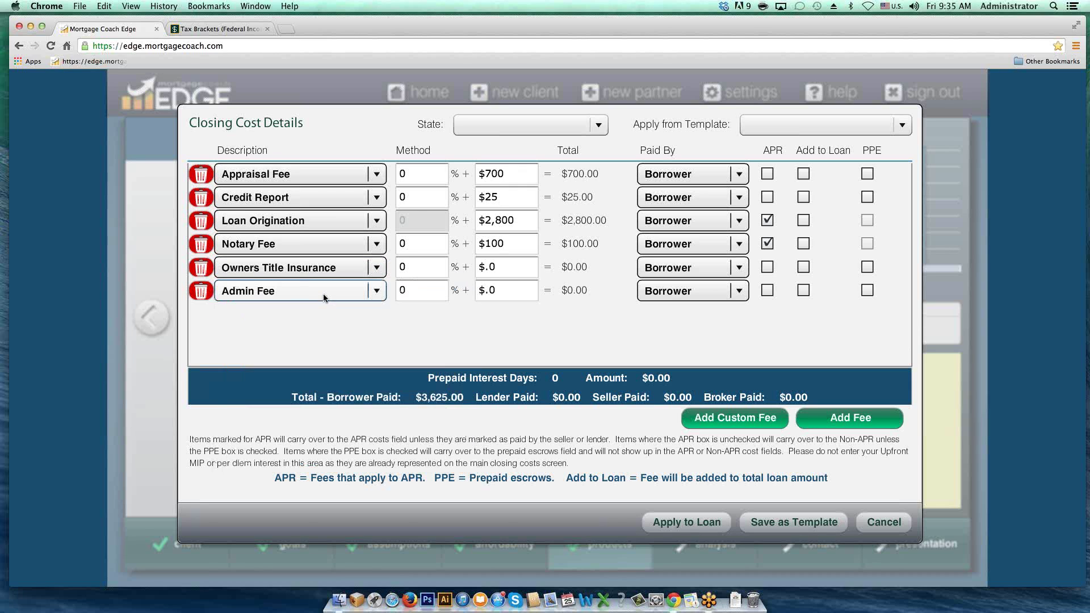
{"action": "left_click", "coordinate": [503, 266]}
{"action": "type", "text": "500"}
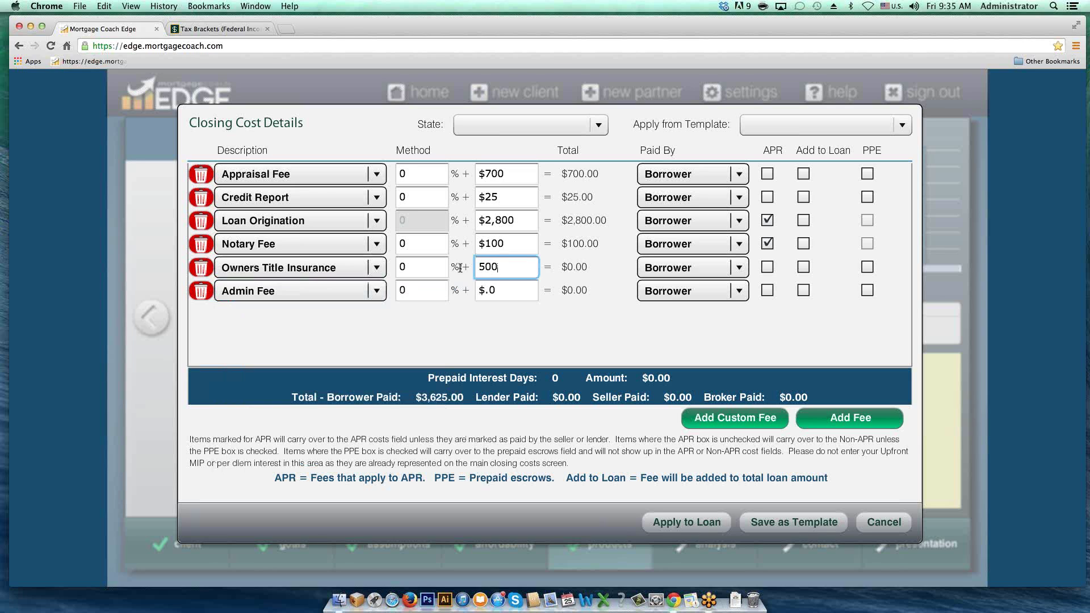
{"action": "key", "text": "Tab"}
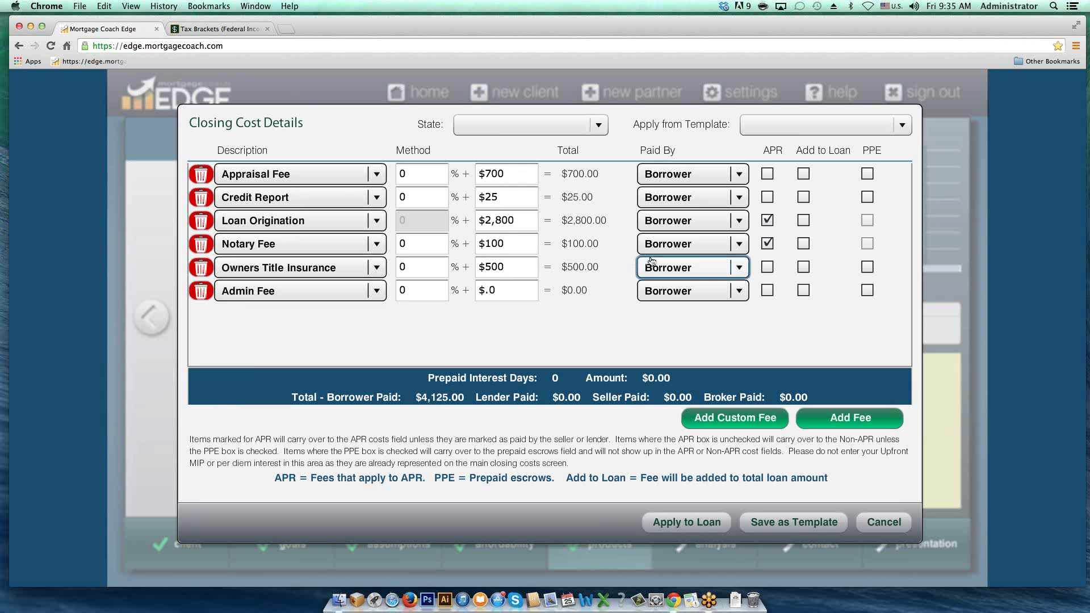
{"action": "left_click", "coordinate": [734, 267]}
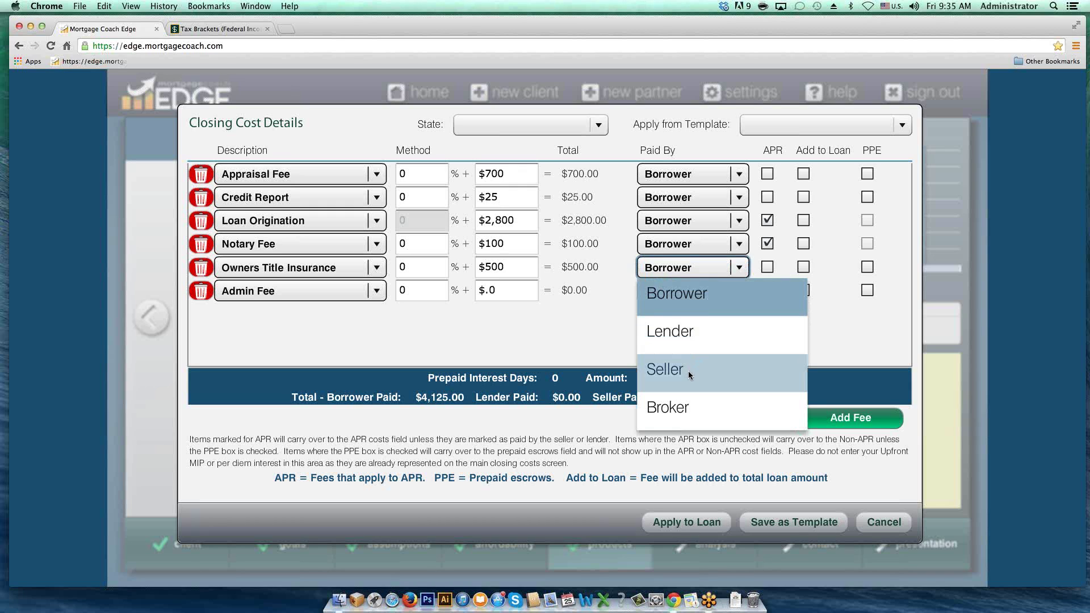
{"action": "left_click", "coordinate": [688, 369]}
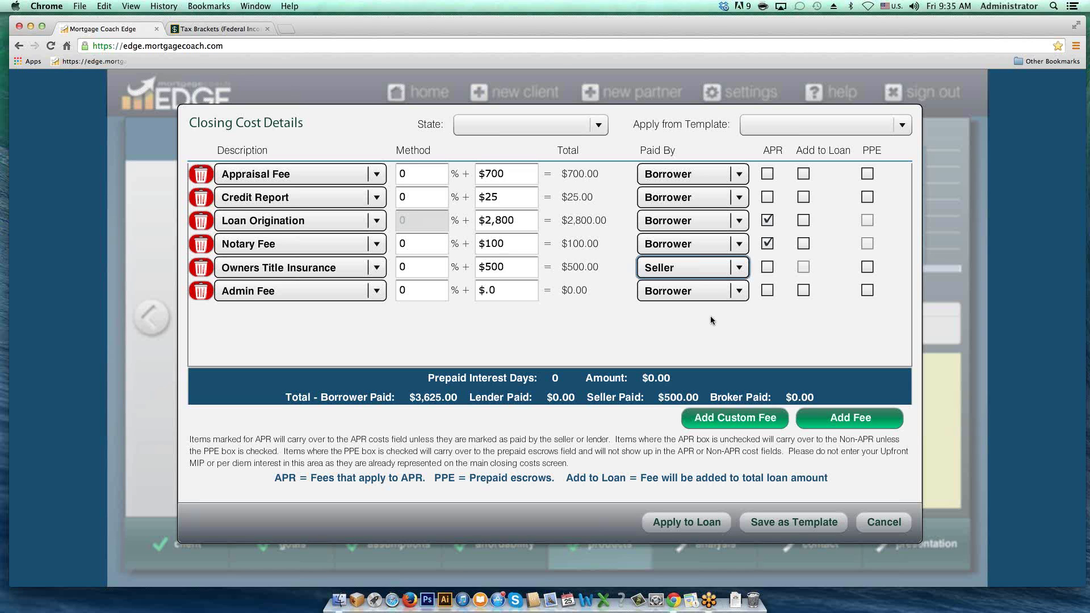
Step: Make row 6 a $750 Lender's Title Insurance fee
{"action": "left_click", "coordinate": [377, 291]}
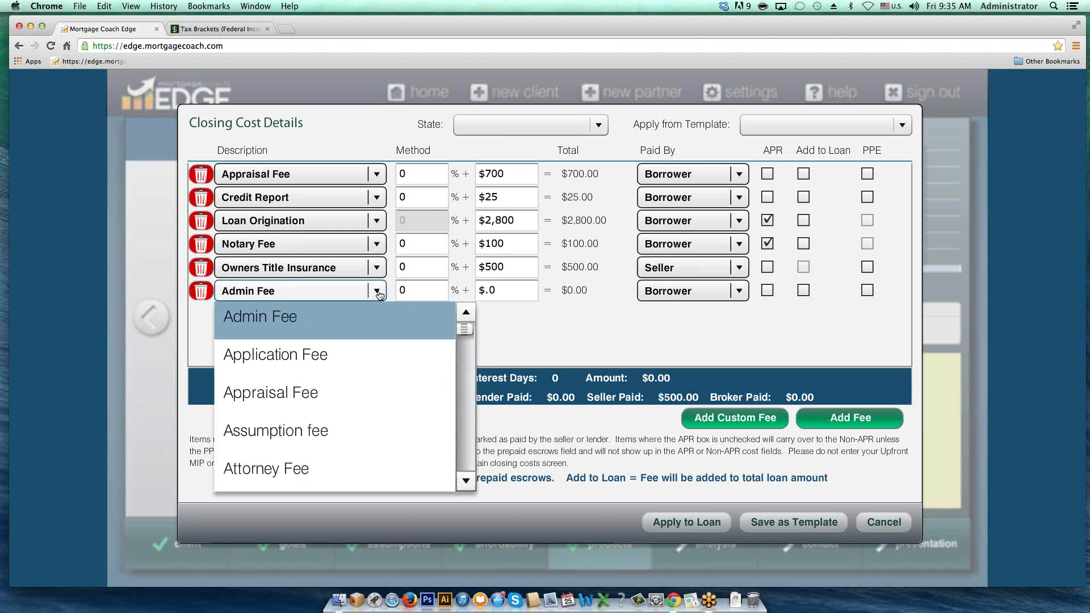
{"action": "key", "text": "l"}
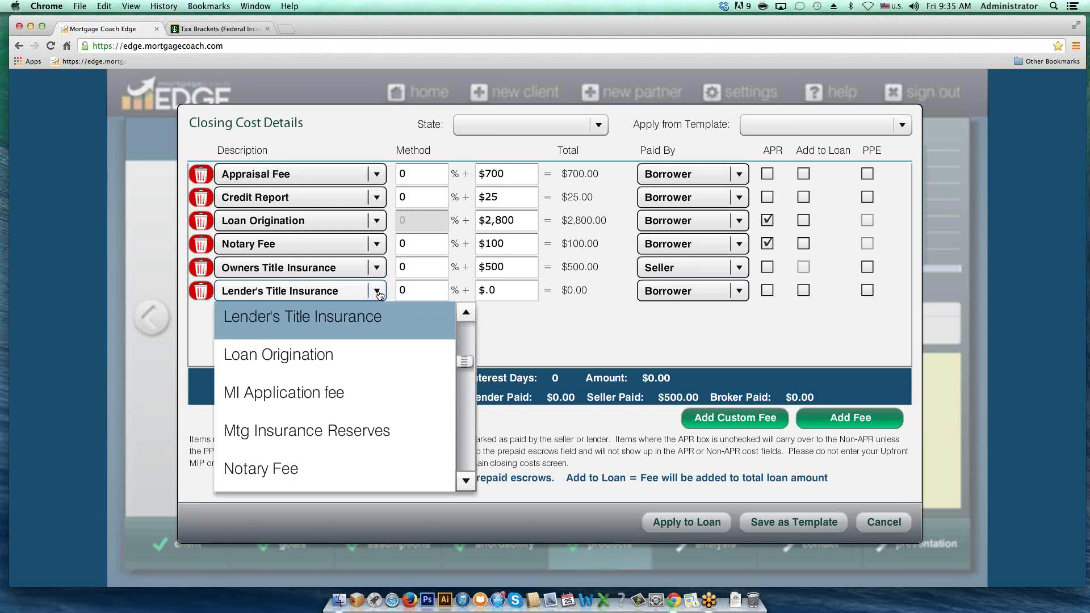
{"action": "left_click", "coordinate": [339, 316]}
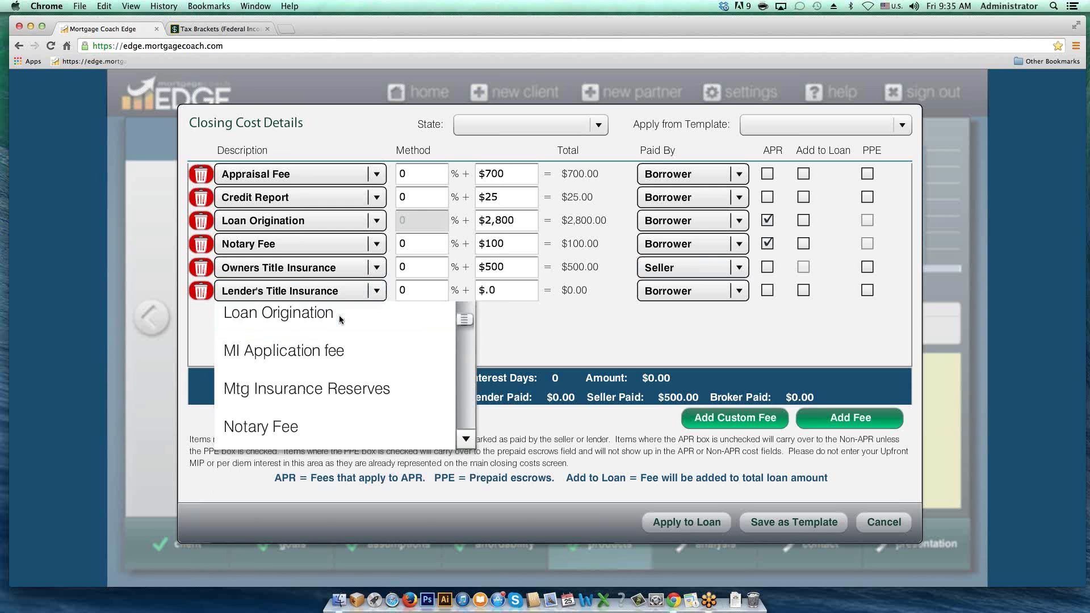
{"action": "left_click", "coordinate": [498, 292]}
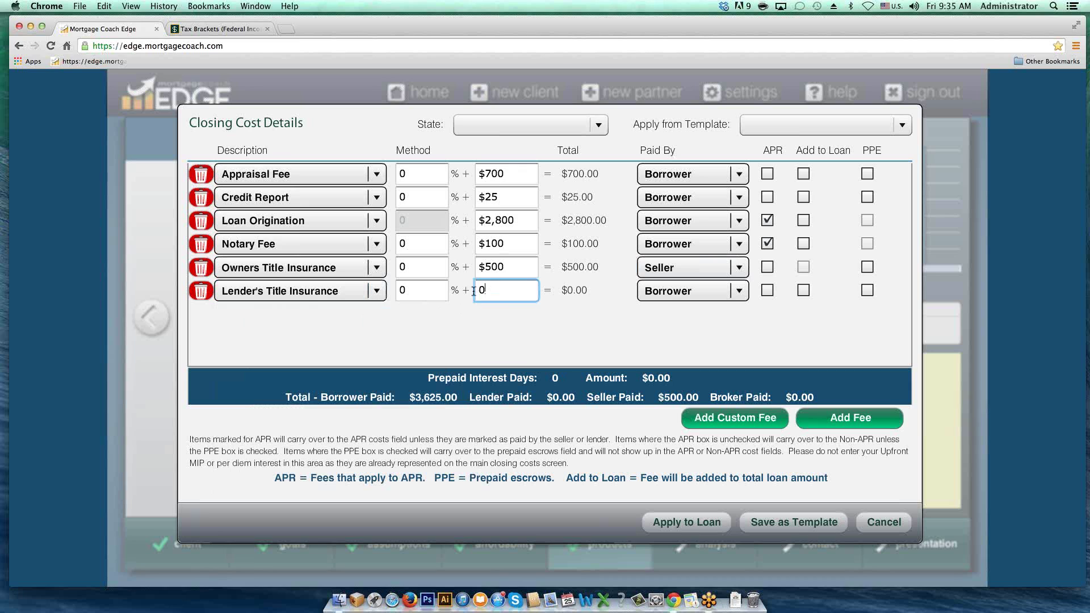
{"action": "type", "text": "750"}
{"action": "key", "text": "Tab"}
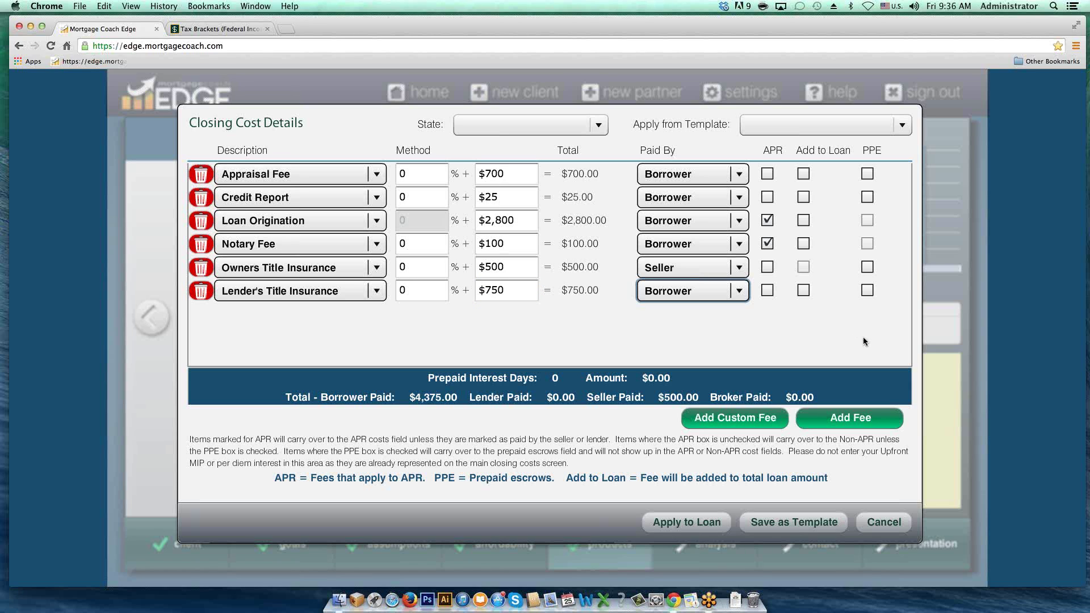
Step: Add two more fee rows and set one to Hazard Insurance Reserves at $250
{"action": "left_click", "coordinate": [850, 419]}
{"action": "left_click", "coordinate": [849, 419]}
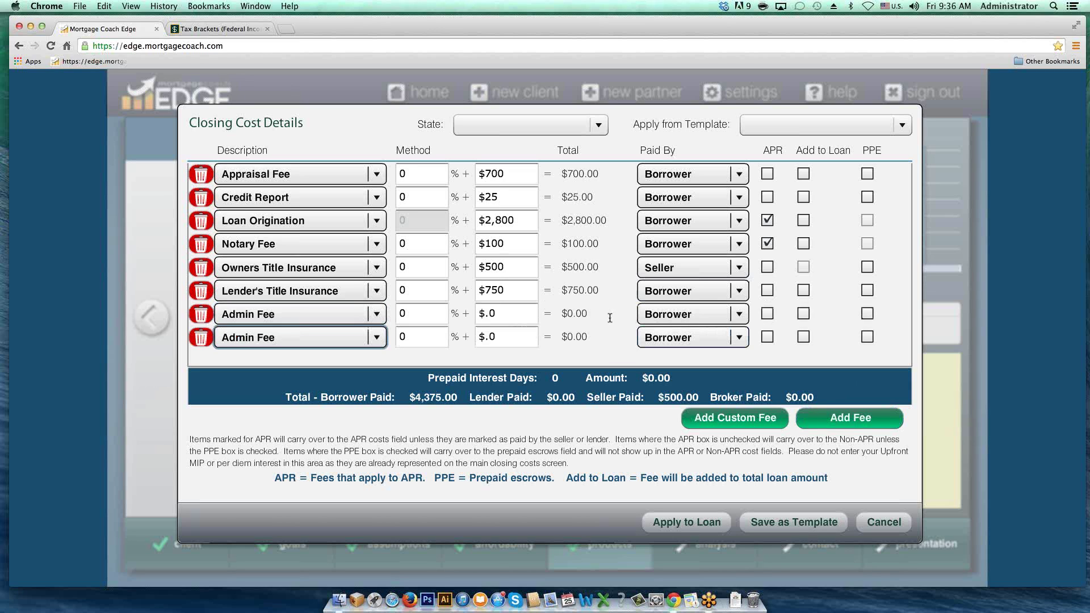
{"action": "left_click", "coordinate": [378, 316]}
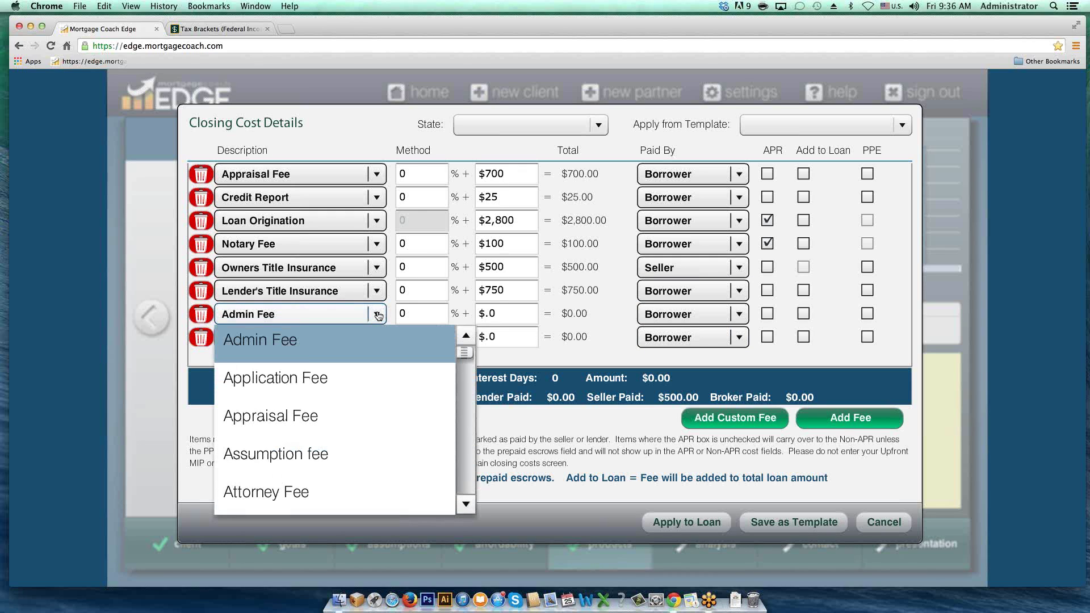
{"action": "key", "text": "h"}
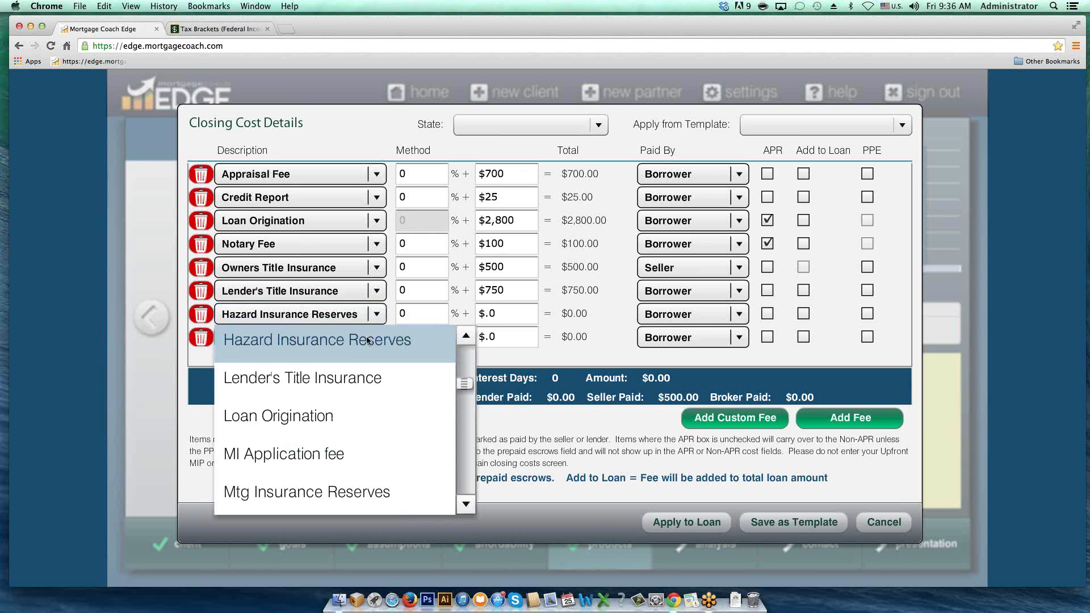
{"action": "left_click", "coordinate": [305, 343]}
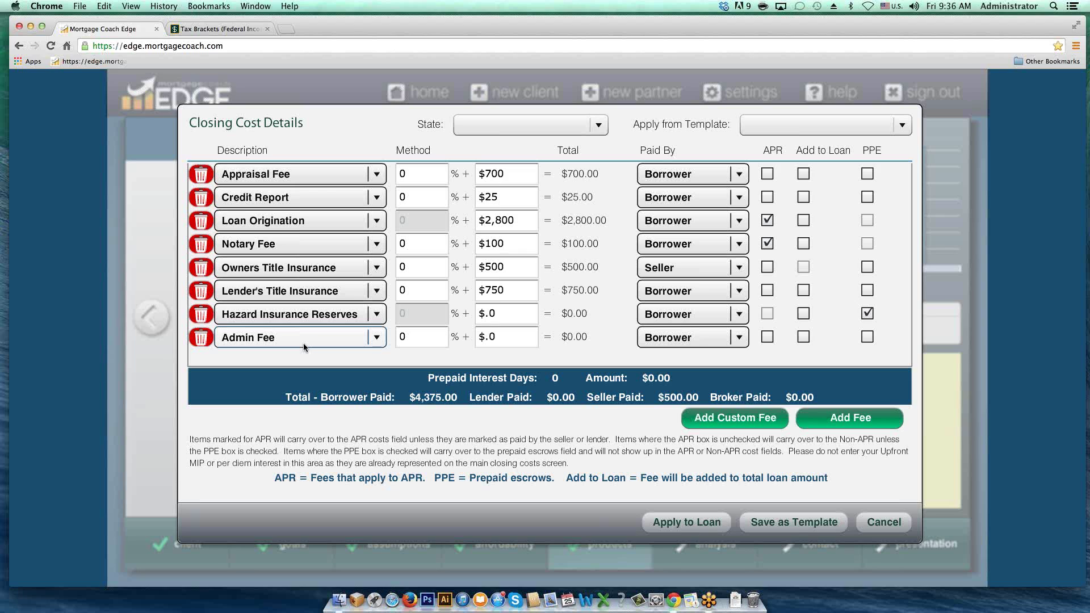
{"action": "left_click", "coordinate": [503, 311]}
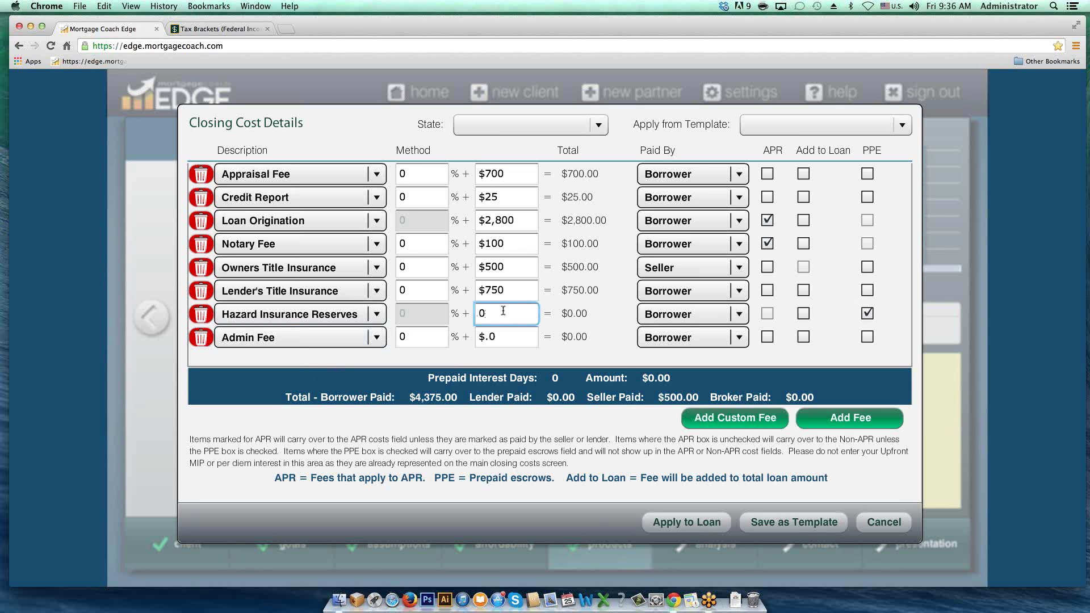
{"action": "double_click", "coordinate": [492, 311]}
{"action": "type", "text": "250"}
{"action": "key", "text": "Tab"}
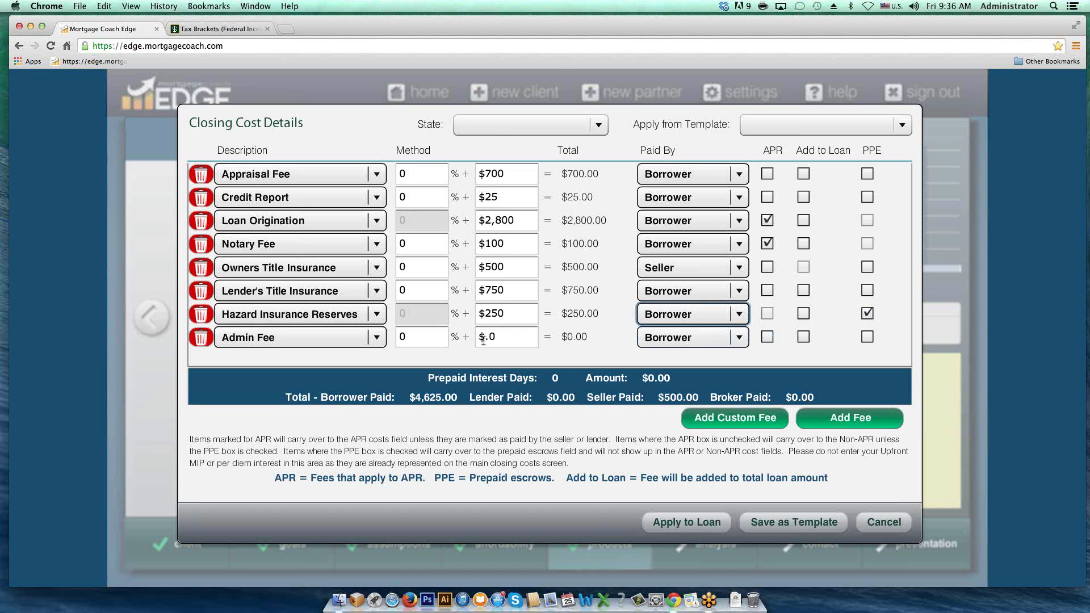
Step: Change the Admin Fee row to Taxes Reserves with a $750 amount
{"action": "left_click", "coordinate": [377, 338]}
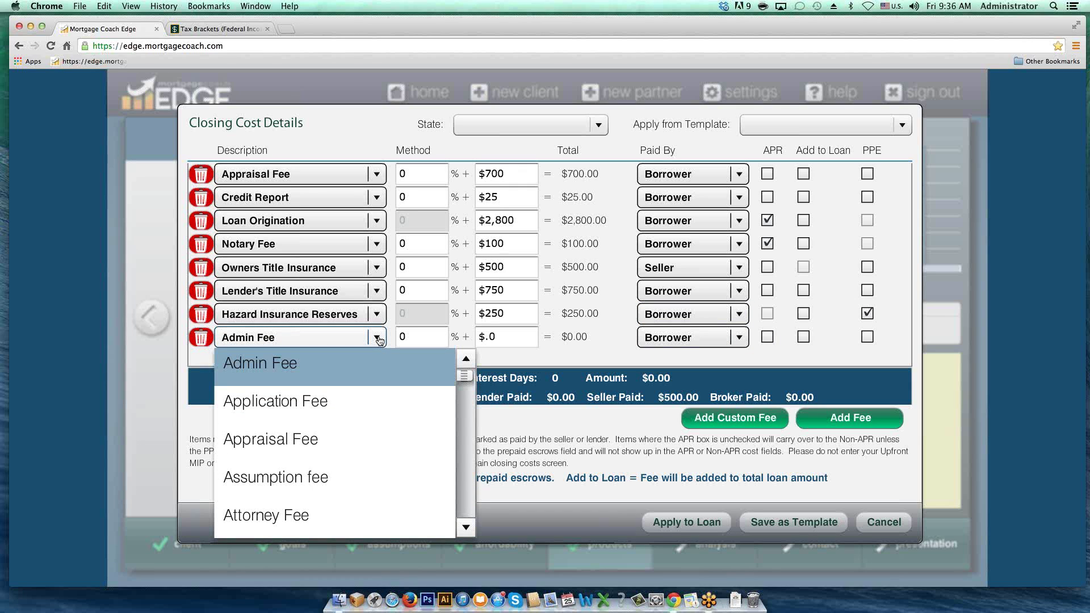
{"action": "key", "text": "t"}
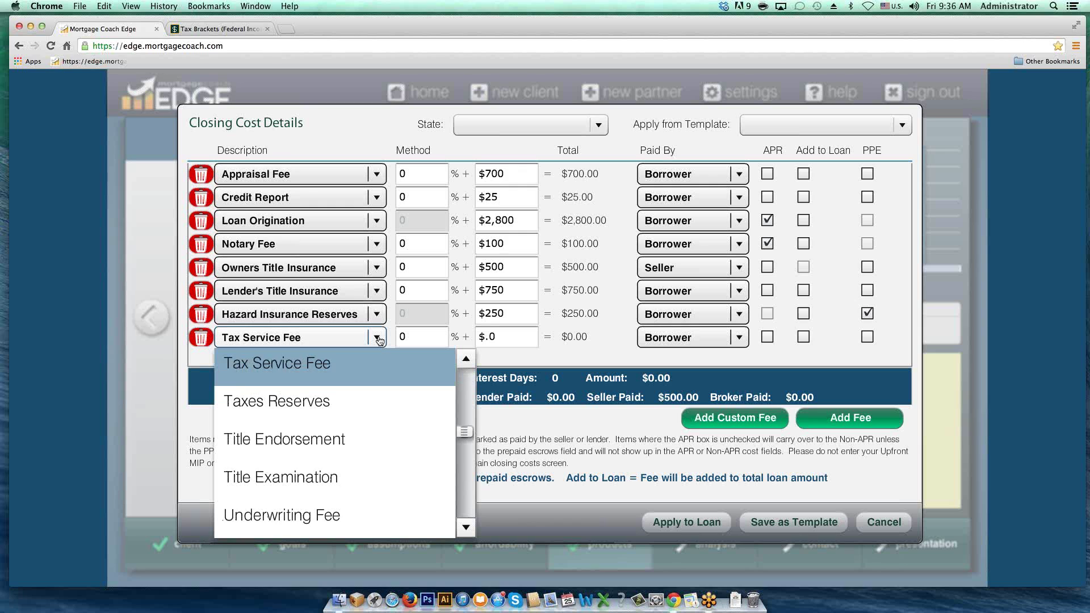
{"action": "left_click", "coordinate": [296, 406]}
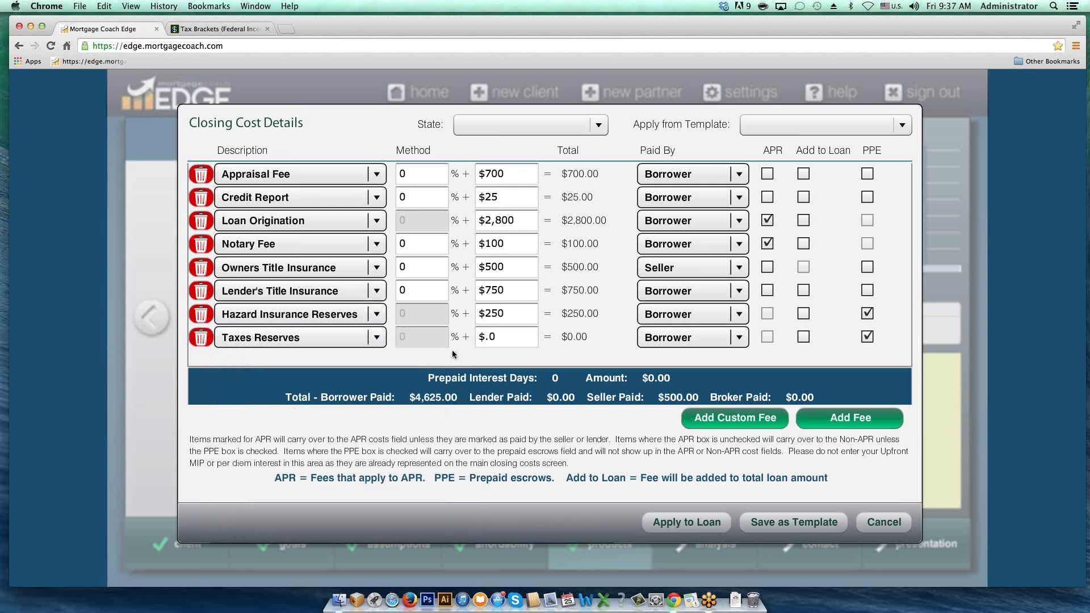
{"action": "left_click", "coordinate": [497, 336]}
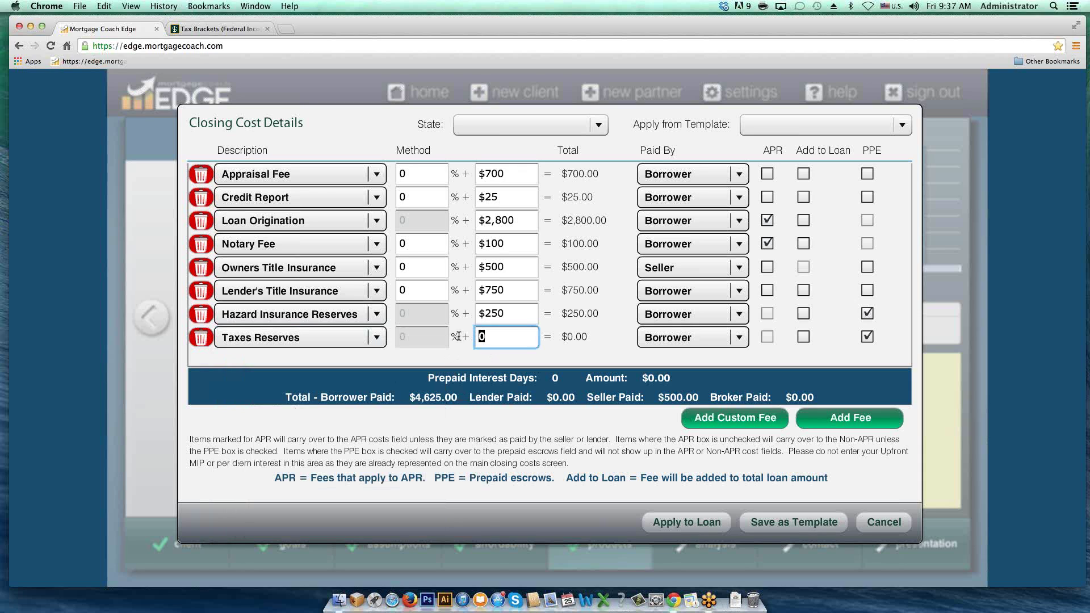
{"action": "type", "text": "750"}
{"action": "key", "text": "Tab"}
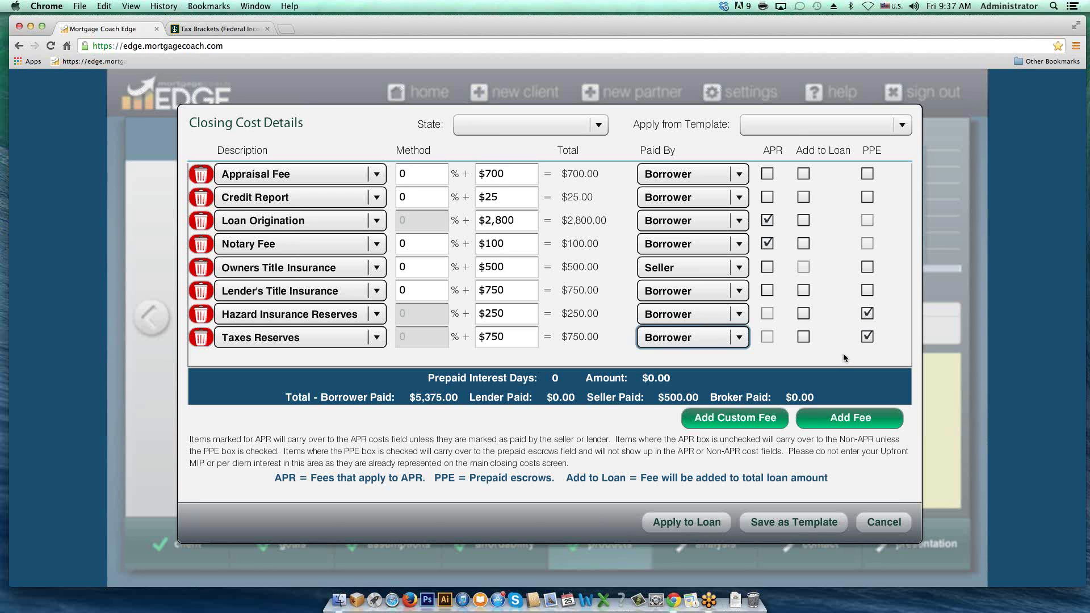
Step: Save the fee list as the template '30 year FHA' and dismiss the confirmation
{"action": "left_click", "coordinate": [785, 523]}
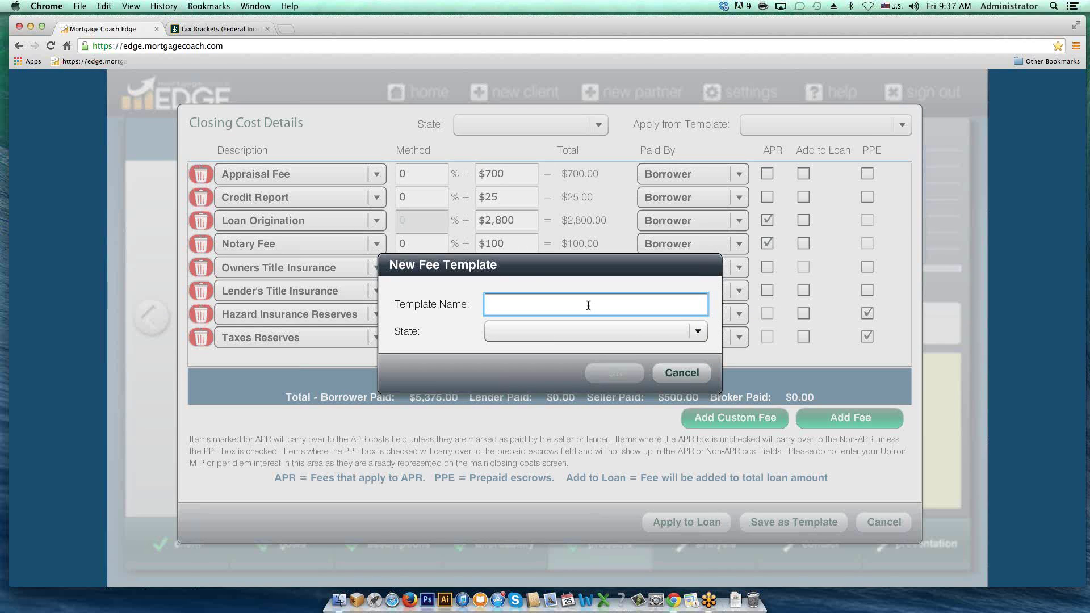
{"action": "type", "text": "3"}
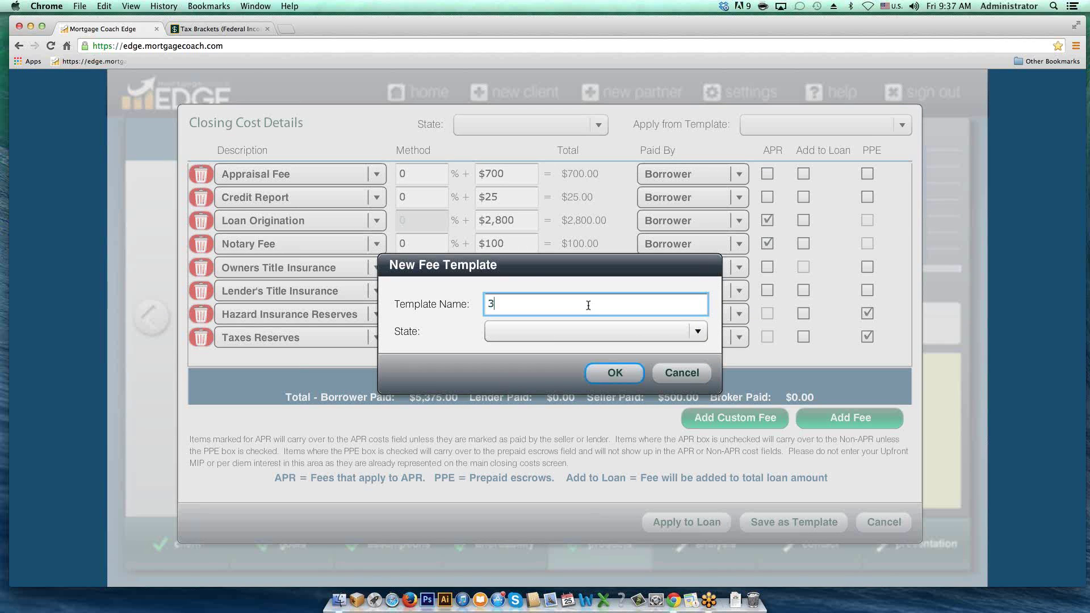
{"action": "type", "text": "0 year FHA"}
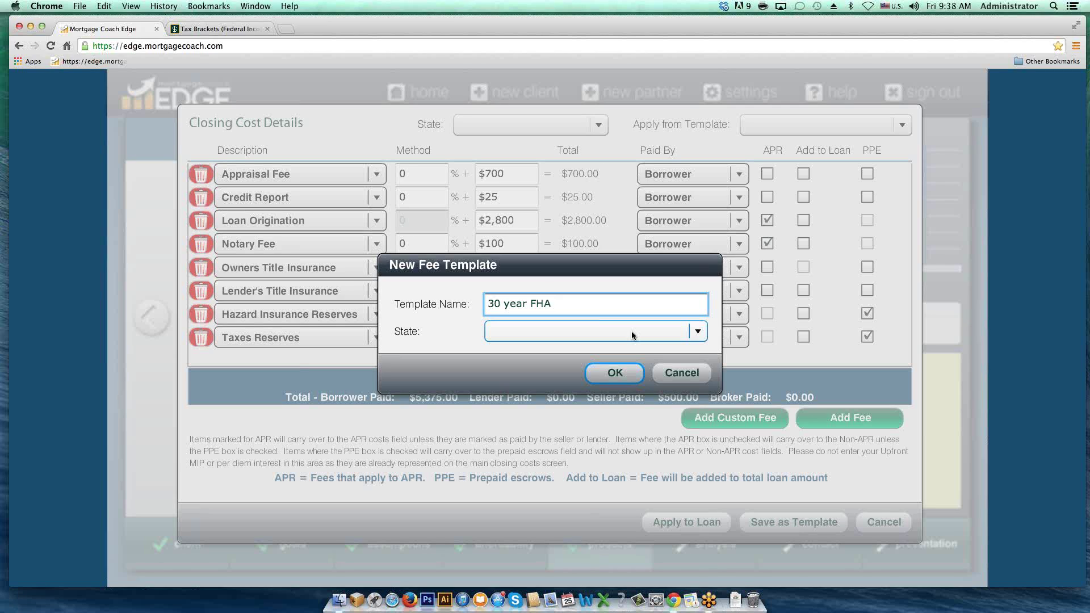
{"action": "left_click", "coordinate": [615, 374]}
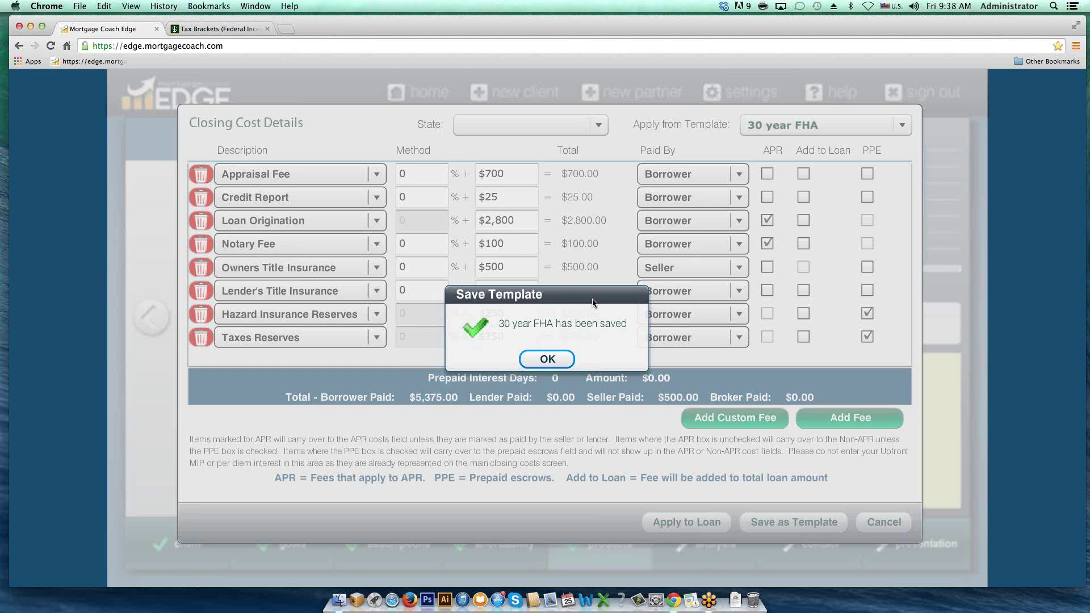
{"action": "left_click", "coordinate": [556, 359]}
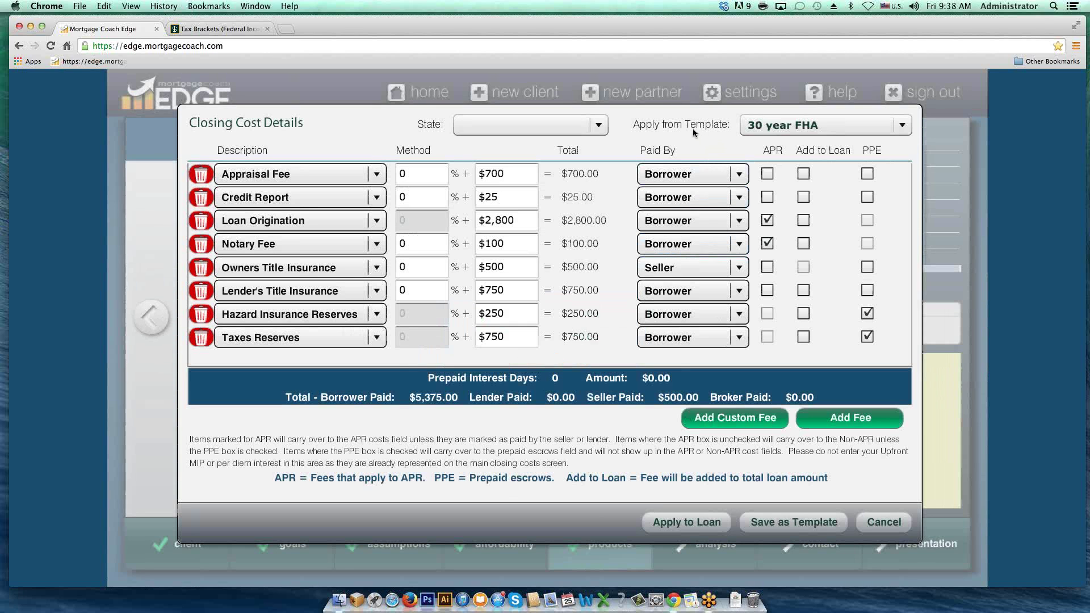
Step: Choose the 30 year FHA template and apply its closing costs to the FHA 30 Fixed loan
{"action": "left_click", "coordinate": [901, 126]}
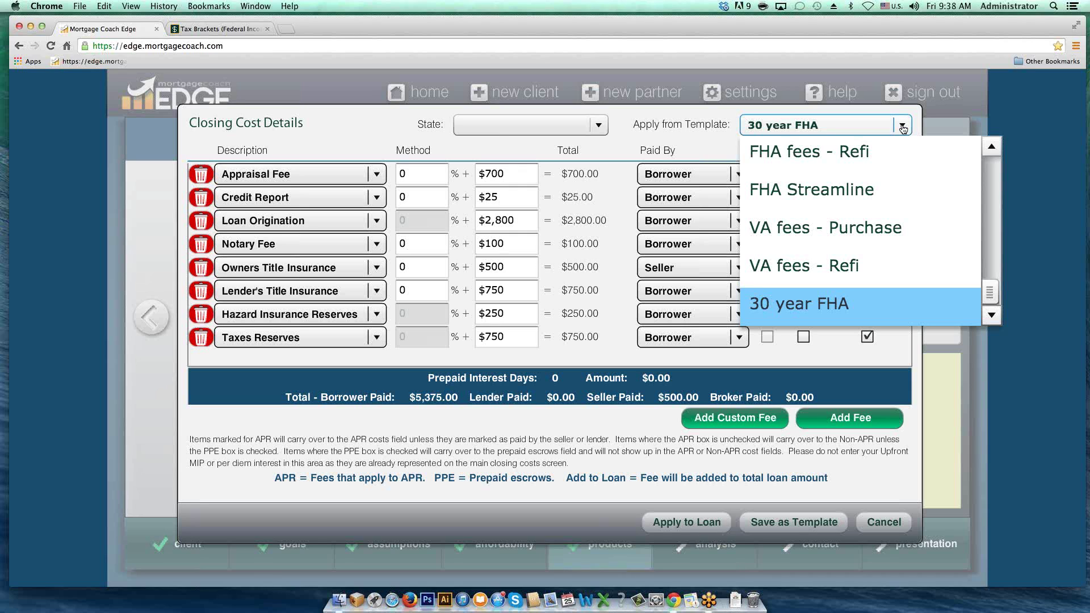
{"action": "left_click", "coordinate": [903, 128]}
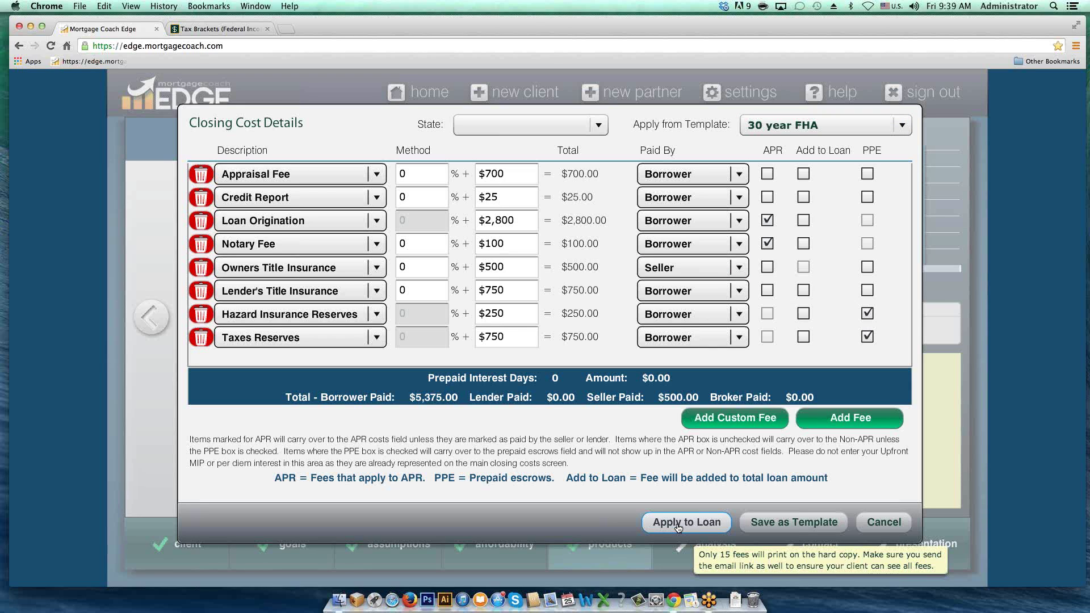
{"action": "left_click", "coordinate": [679, 525]}
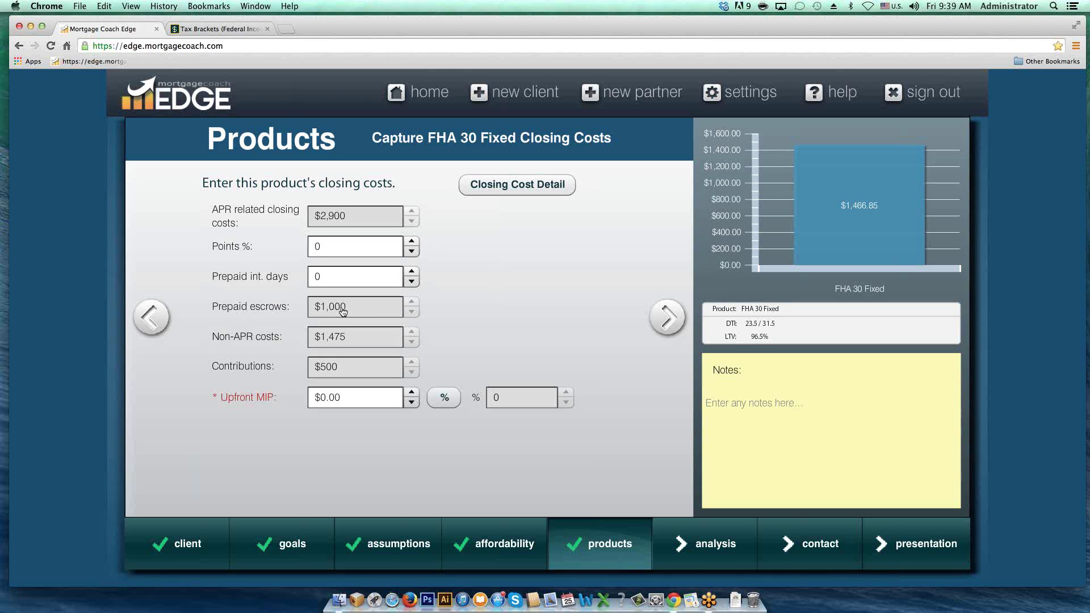
Step: Replace the prepaid interest days value with 15
{"action": "left_click", "coordinate": [329, 275]}
{"action": "key", "text": "super+a"}
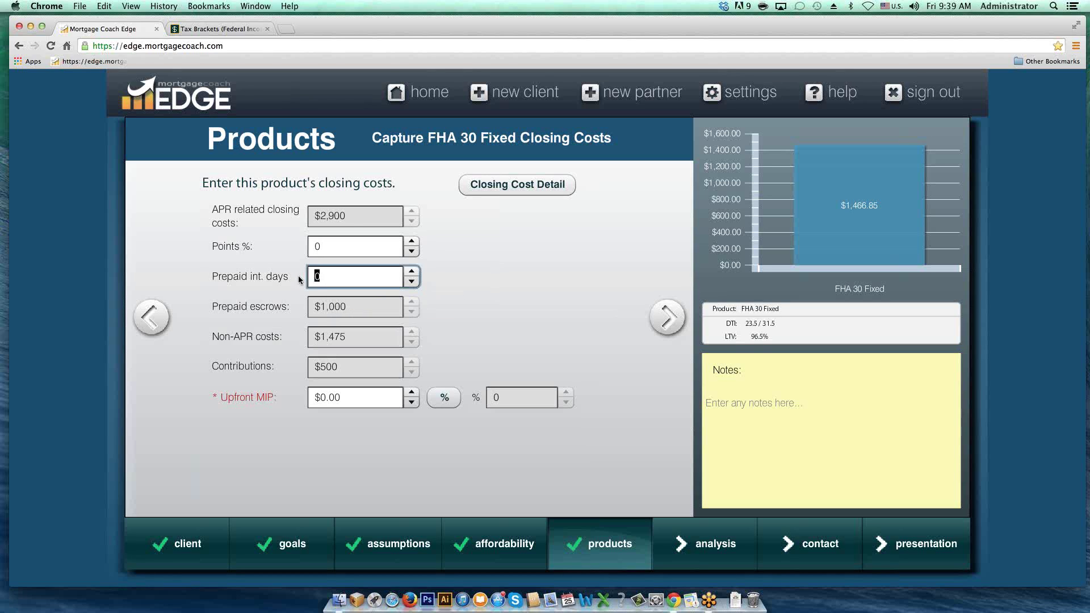
{"action": "type", "text": "15"}
{"action": "left_click", "coordinate": [298, 276]}
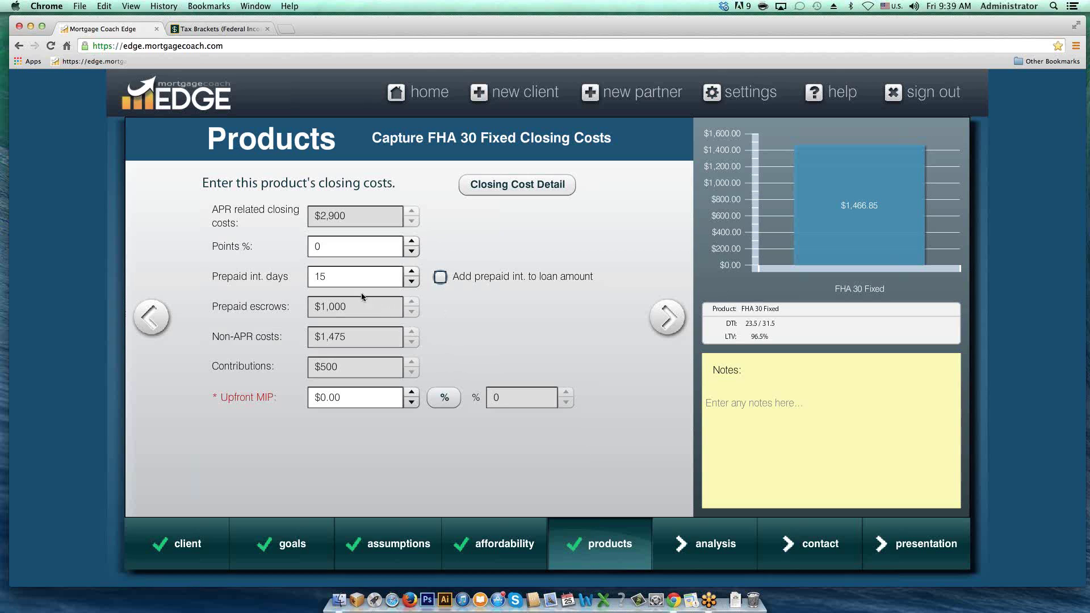
Step: Set Upfront MIP to 1.75% ($5,066.25) and add it to the loan amount
{"action": "mouse_move", "coordinate": [322, 276]}
{"action": "left_click", "coordinate": [350, 396]}
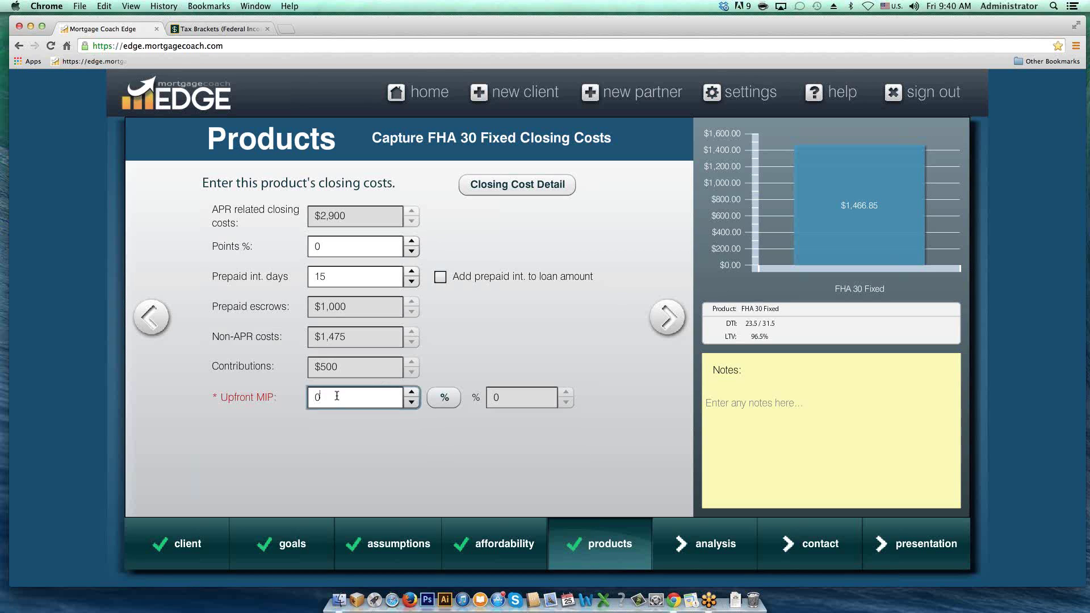
{"action": "left_click", "coordinate": [446, 401]}
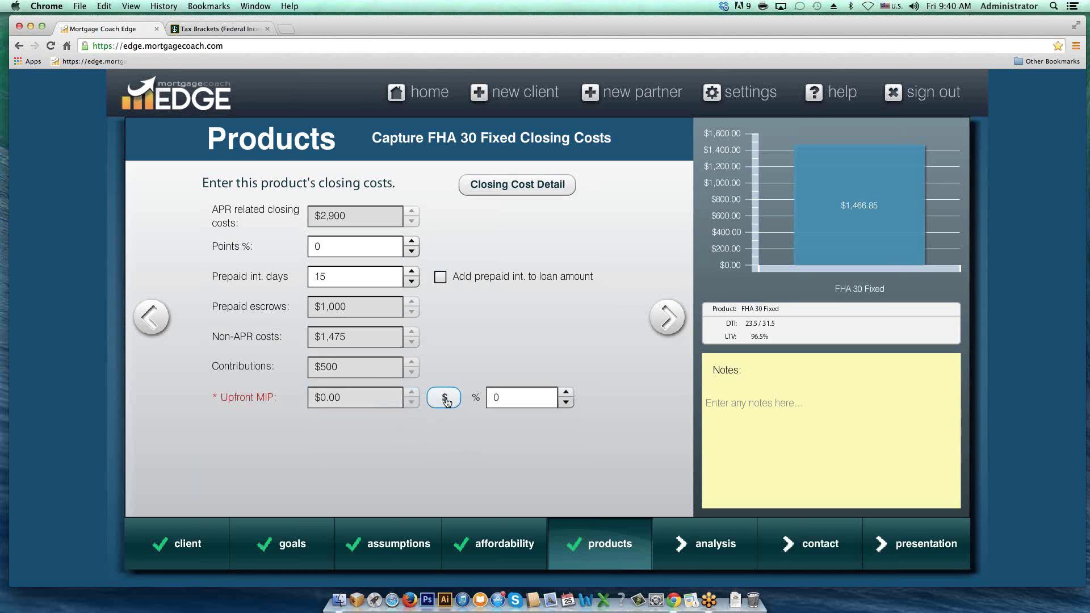
{"action": "left_click", "coordinate": [509, 396]}
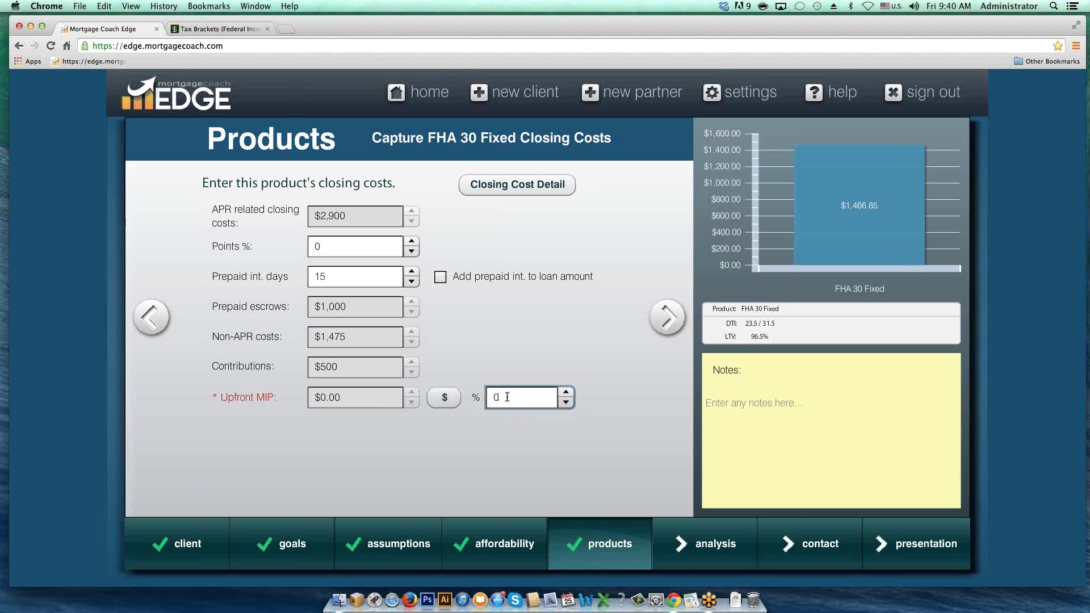
{"action": "double_click", "coordinate": [499, 405]}
{"action": "key", "text": "Tab"}
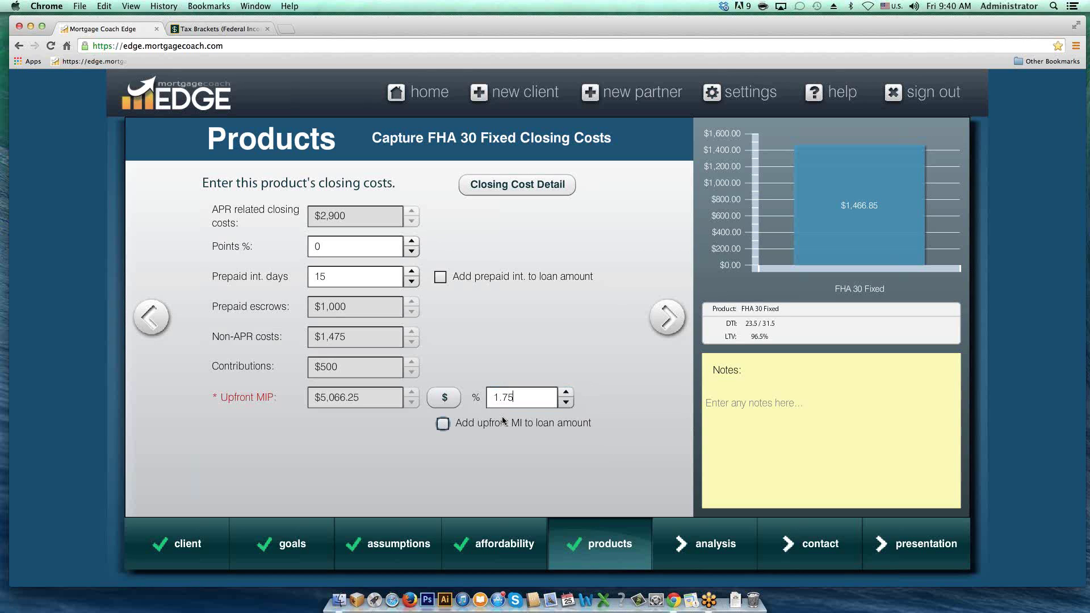
{"action": "left_click", "coordinate": [443, 427]}
Step: Go to the monthly costs step and set hazard insurance to 0.35% ($87.50)
{"action": "left_click", "coordinate": [666, 319]}
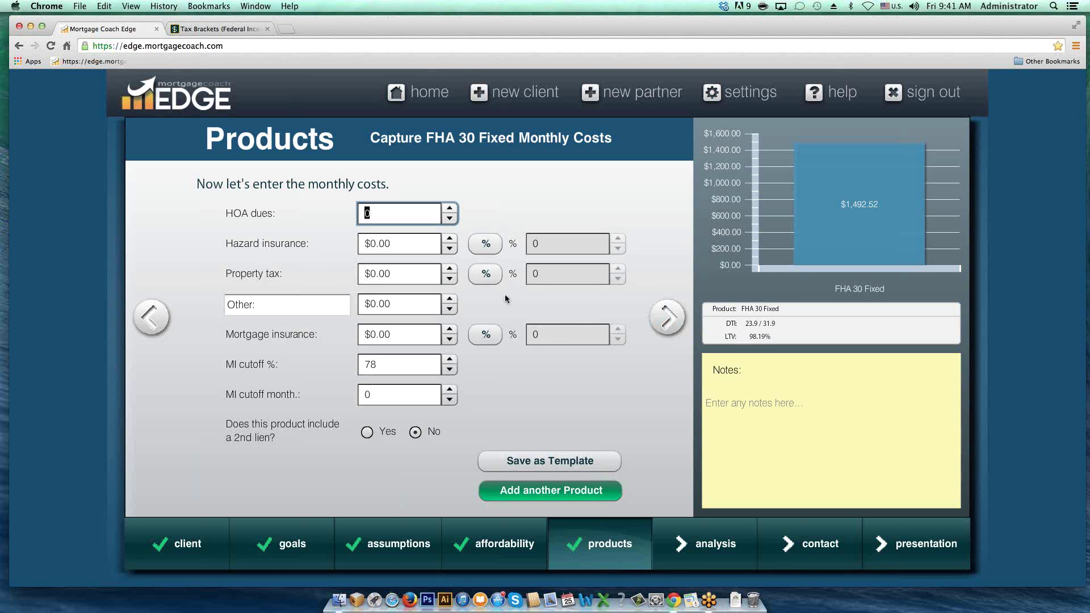
{"action": "left_click", "coordinate": [487, 244]}
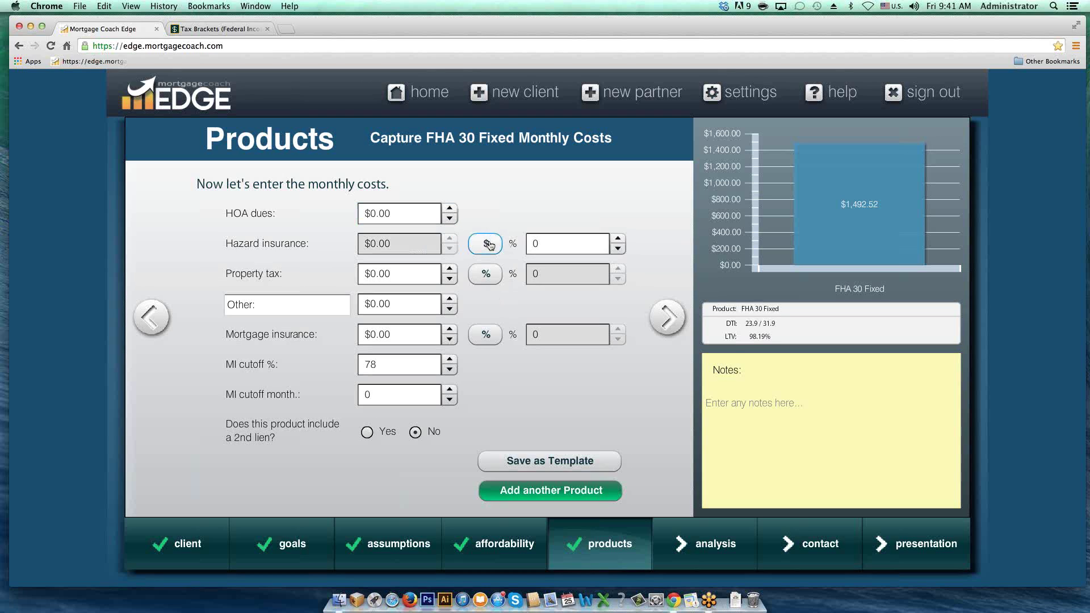
{"action": "left_click", "coordinate": [532, 244]}
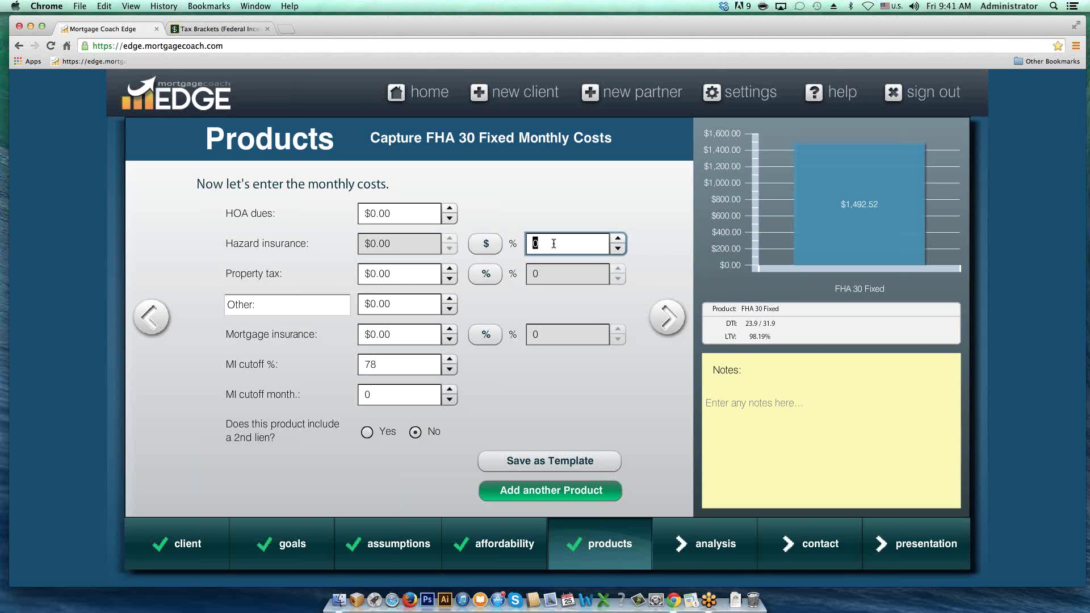
{"action": "type", "text": ".35"}
{"action": "left_click", "coordinate": [534, 244]}
{"action": "key", "text": "BackSpace"}
Step: Set property tax to 1.25% ($312.50)
{"action": "left_click", "coordinate": [487, 276]}
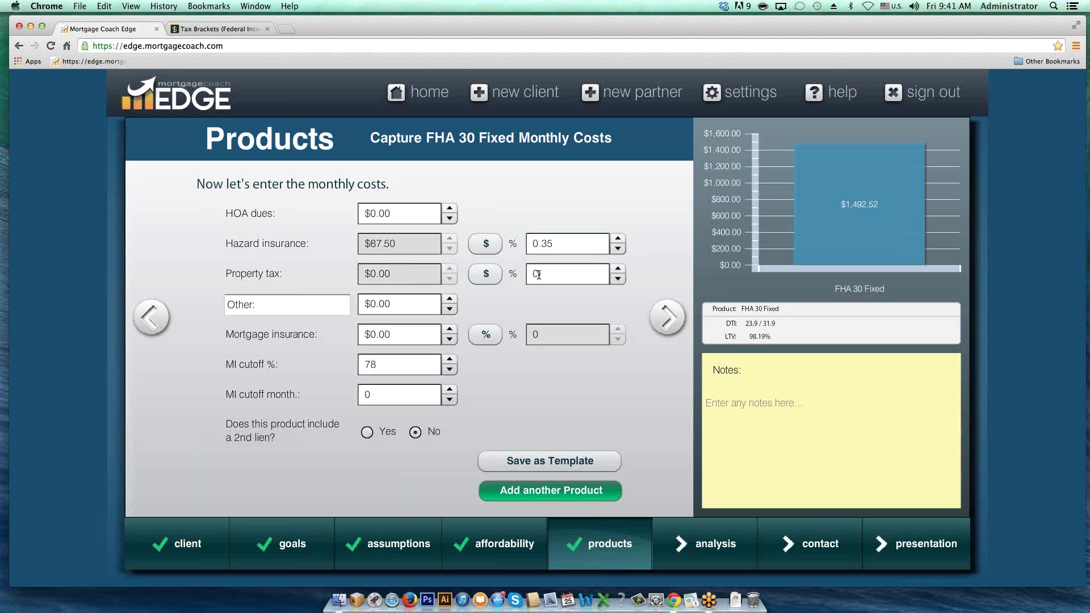
{"action": "left_click_drag", "start_coordinate": [544, 274], "coordinate": [525, 273]}
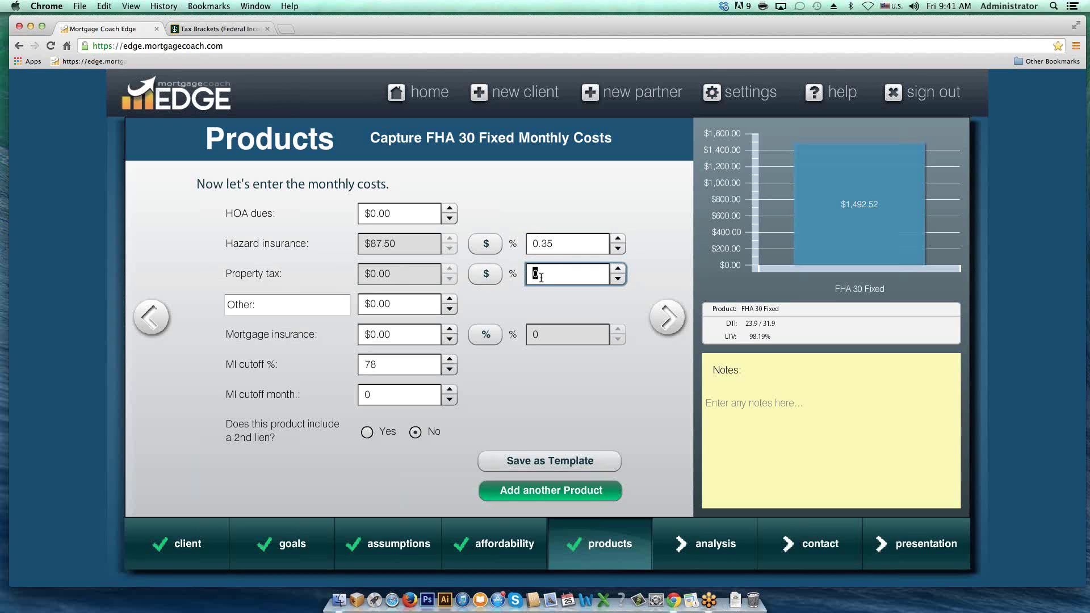
{"action": "type", "text": "1.25"}
{"action": "key", "text": "Tab"}
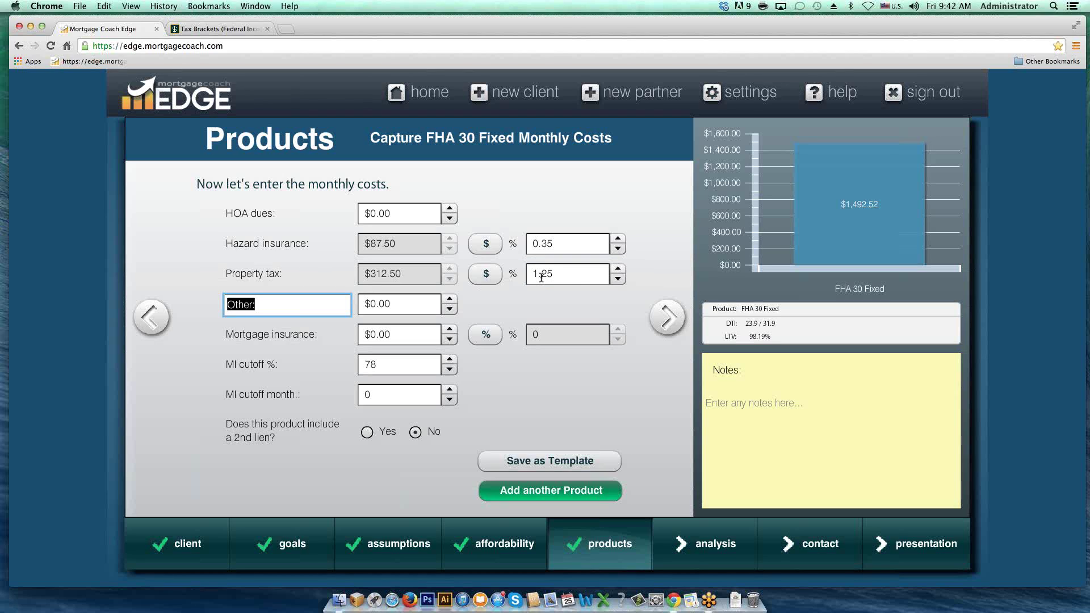
Step: Select the other monthly cost's amount and label text
{"action": "left_click", "coordinate": [398, 305]}
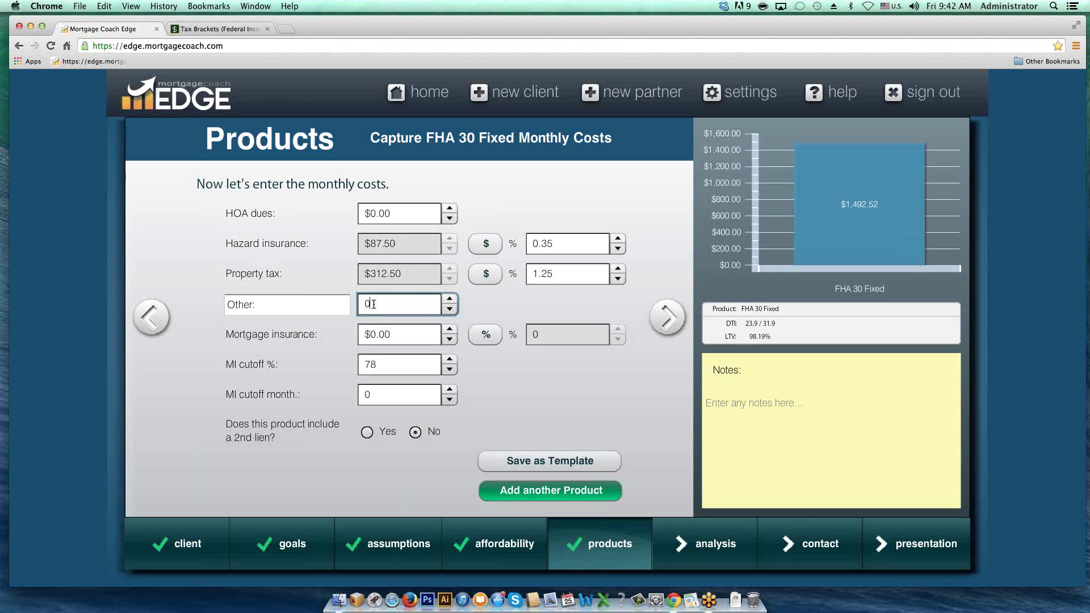
{"action": "left_click_drag", "start_coordinate": [373, 305], "coordinate": [357, 306]}
{"action": "left_click", "coordinate": [261, 304]}
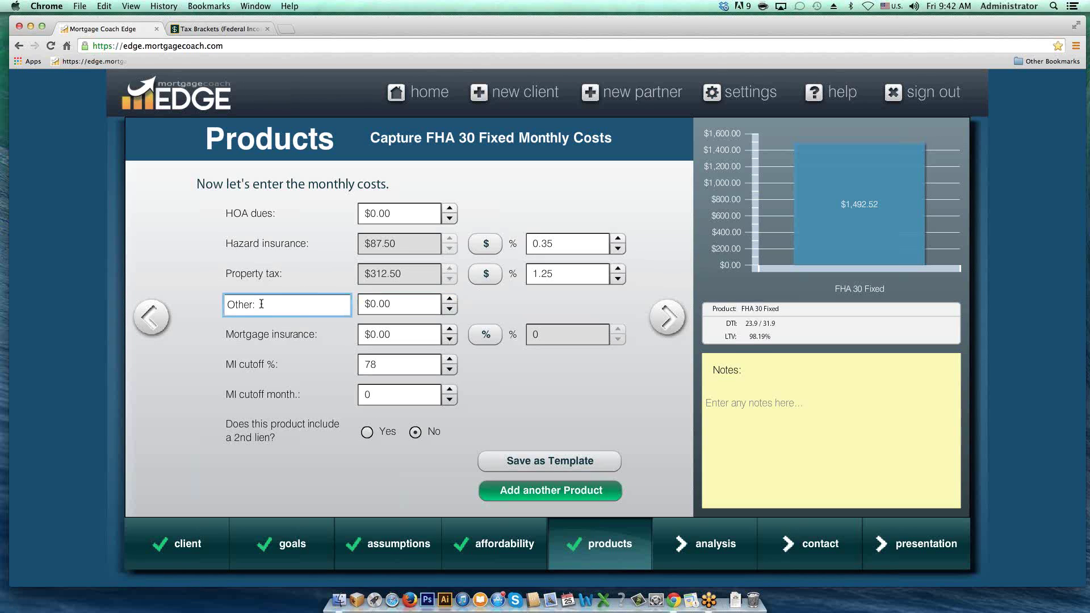
{"action": "left_click_drag", "start_coordinate": [261, 304], "coordinate": [219, 305]}
Step: Switch mortgage insurance to a percentage and apply 1.35%
{"action": "left_click", "coordinate": [399, 335]}
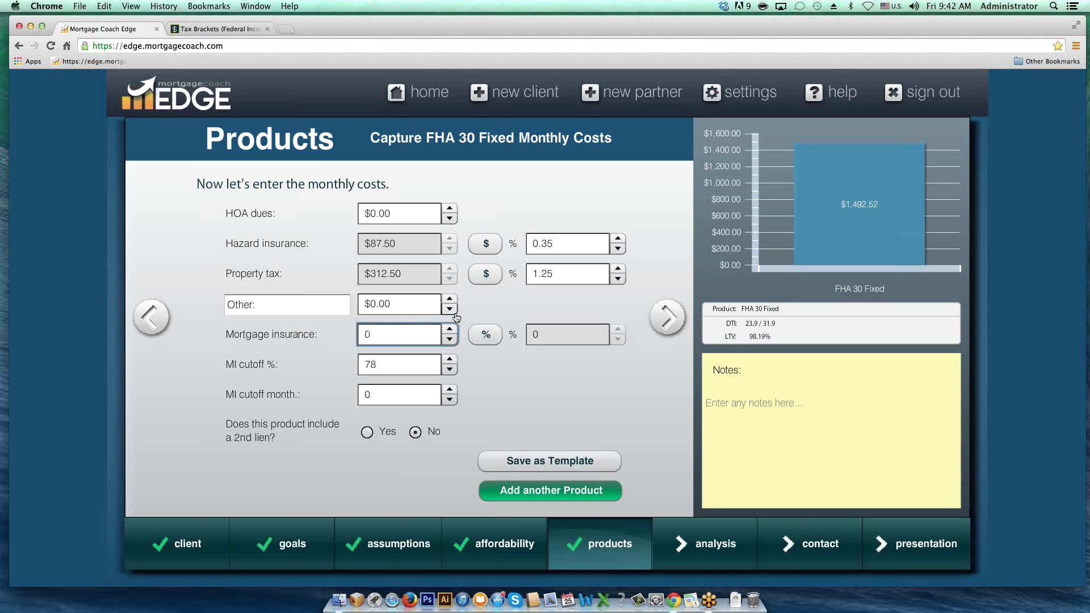
{"action": "left_click", "coordinate": [486, 335]}
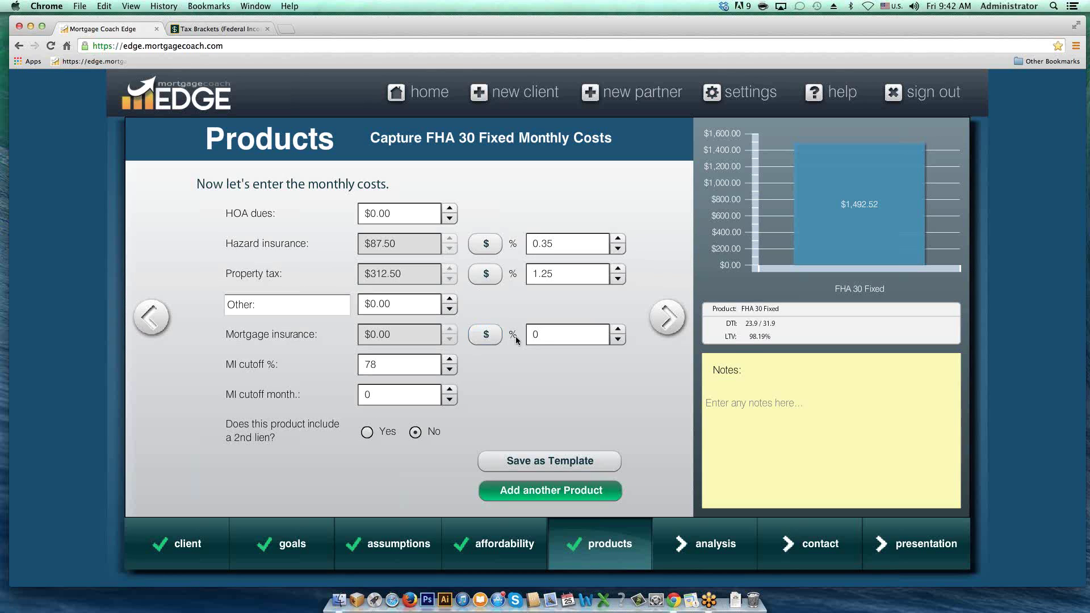
{"action": "double_click", "coordinate": [542, 336]}
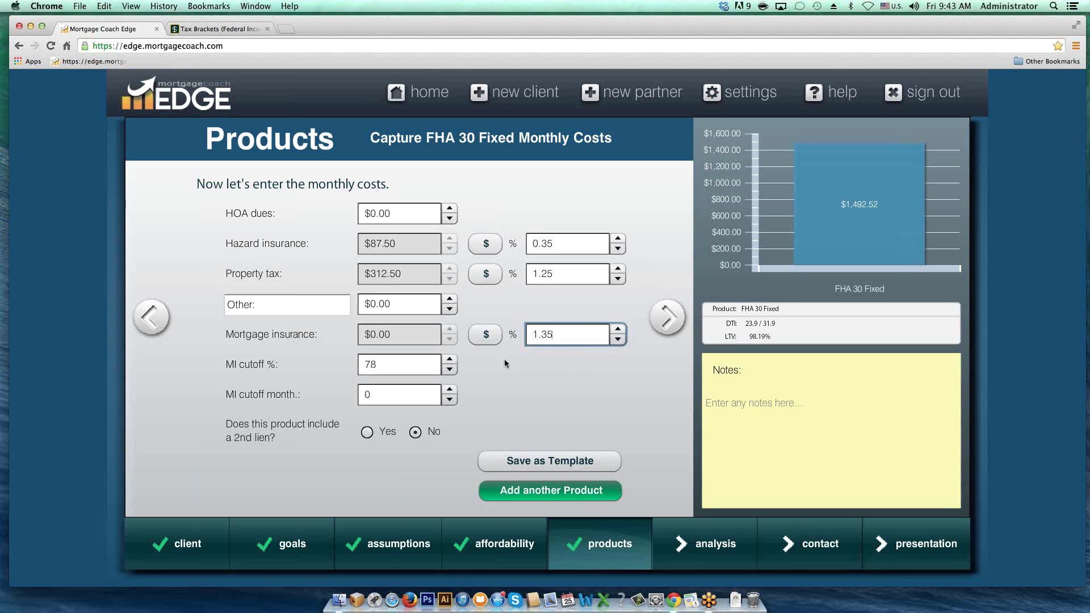
{"action": "left_click", "coordinate": [407, 361]}
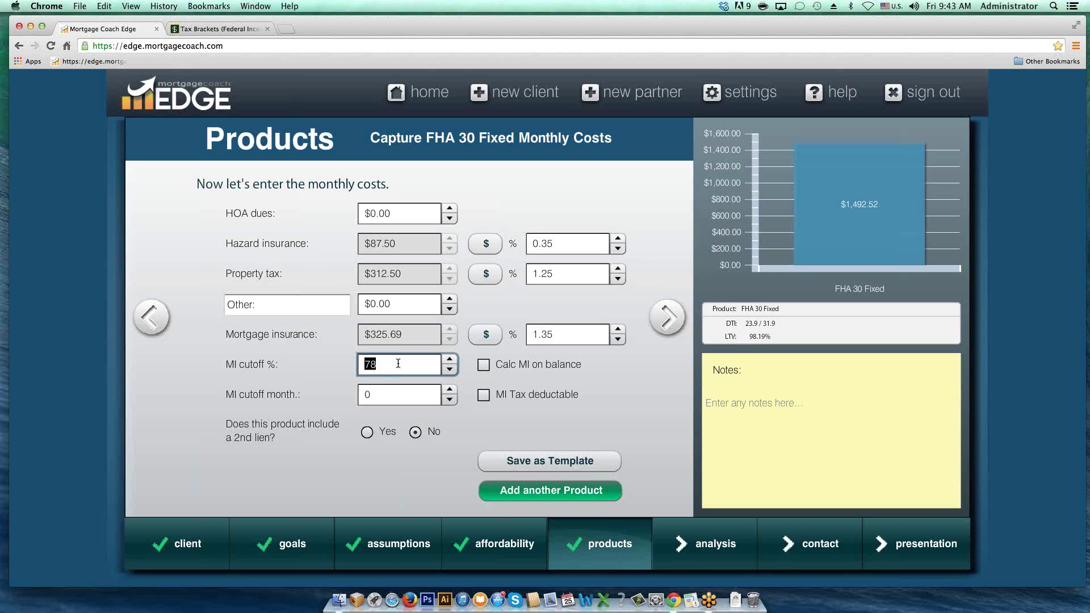
Step: Set the MI cutoff month to 360 and calculate MI on the loan balance
{"action": "left_click", "coordinate": [375, 395]}
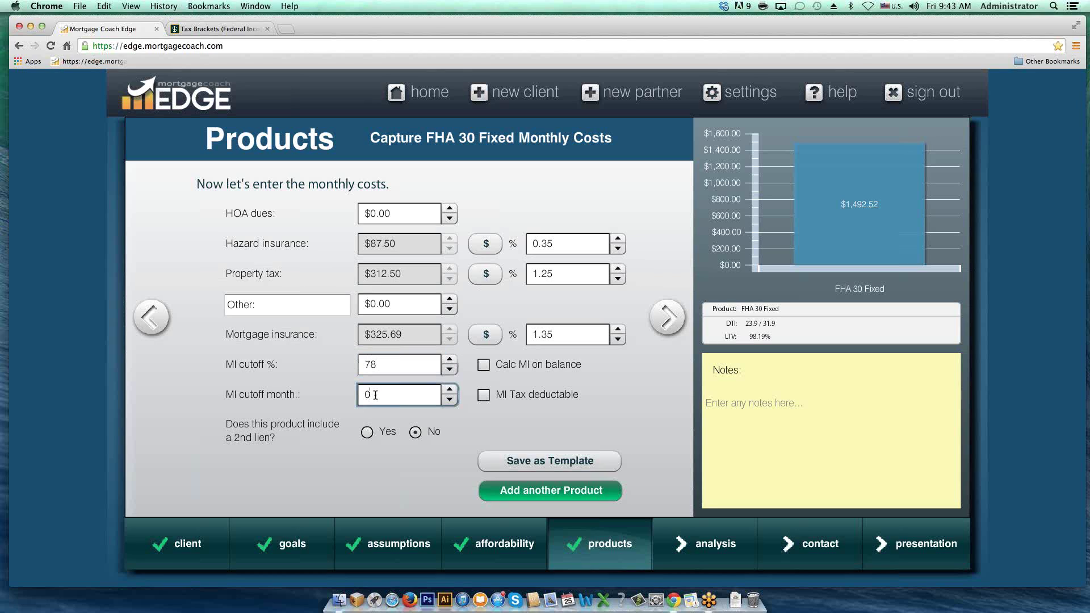
{"action": "left_click_drag", "start_coordinate": [376, 395], "coordinate": [352, 394]}
{"action": "type", "text": "360"}
{"action": "left_click", "coordinate": [484, 366]}
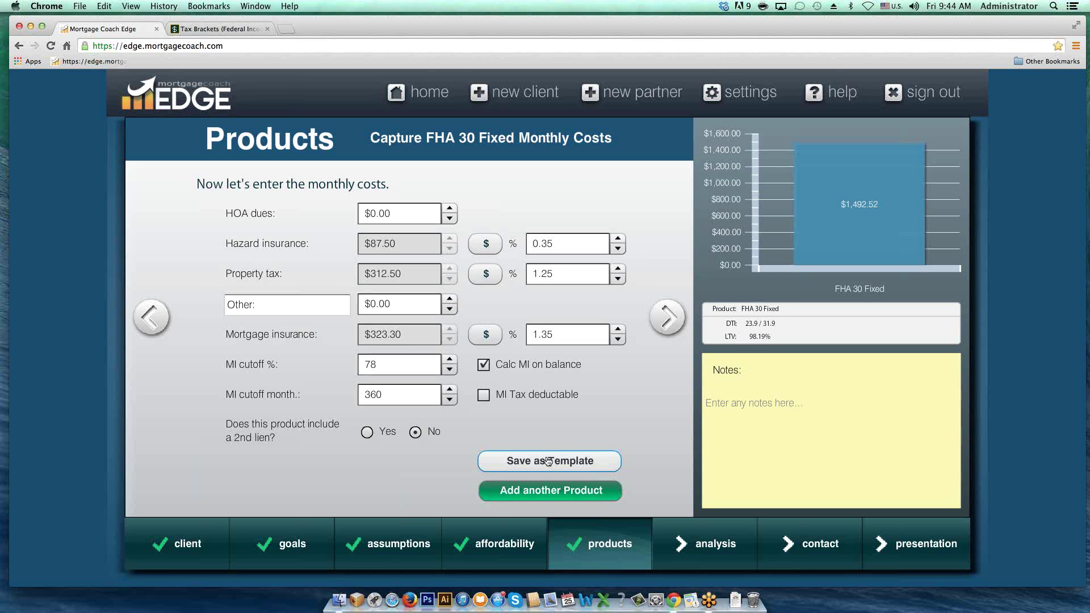
Step: Save the FHA 30 Fixed product as a template named 'FHA 30 Fixed' and confirm
{"action": "left_click", "coordinate": [548, 461]}
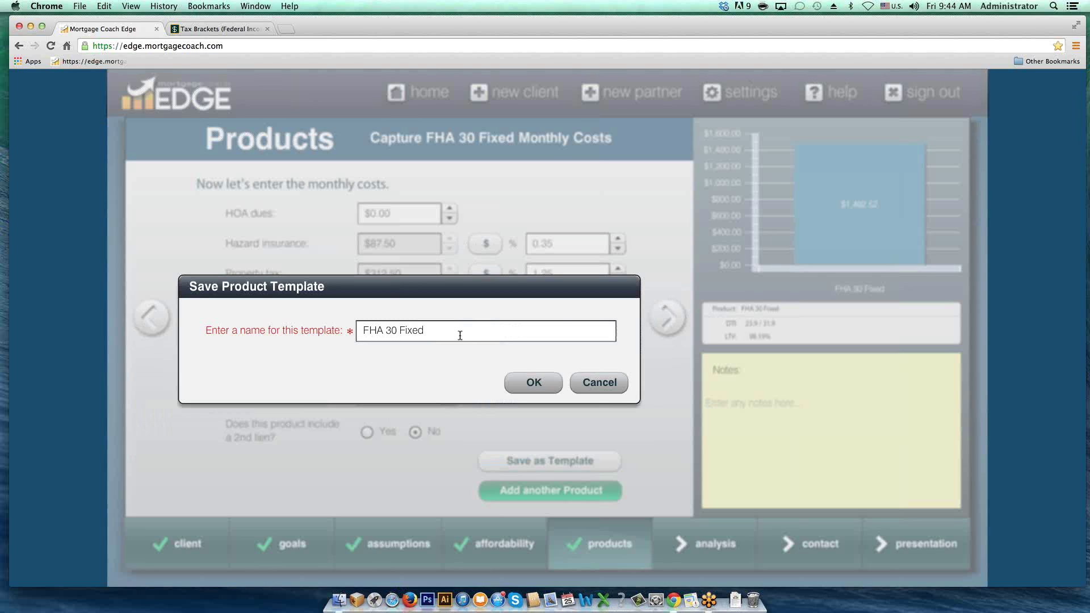
{"action": "left_click", "coordinate": [449, 329]}
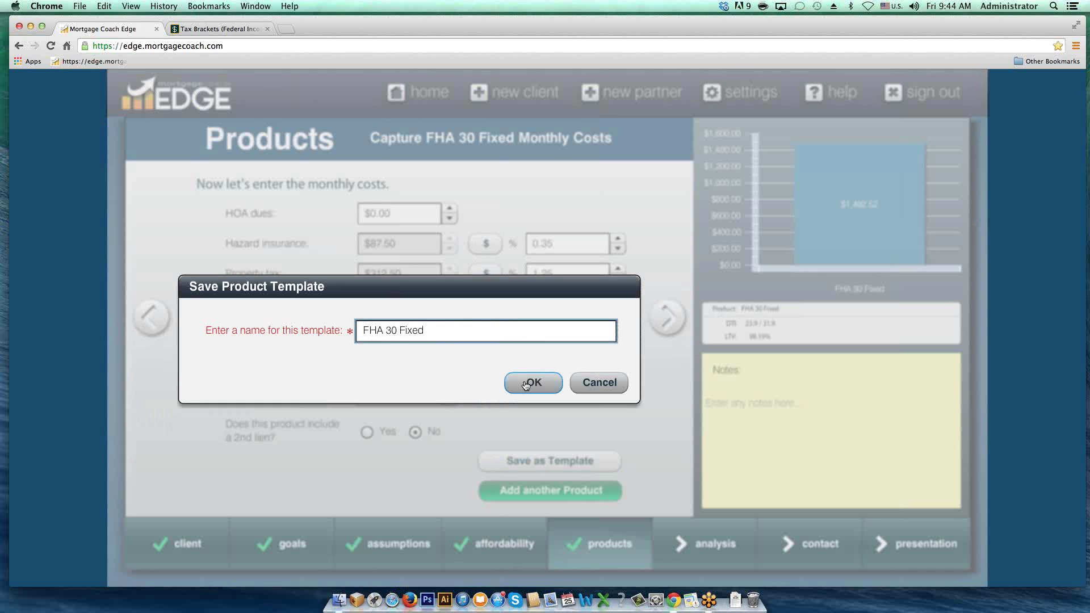
{"action": "left_click", "coordinate": [528, 384]}
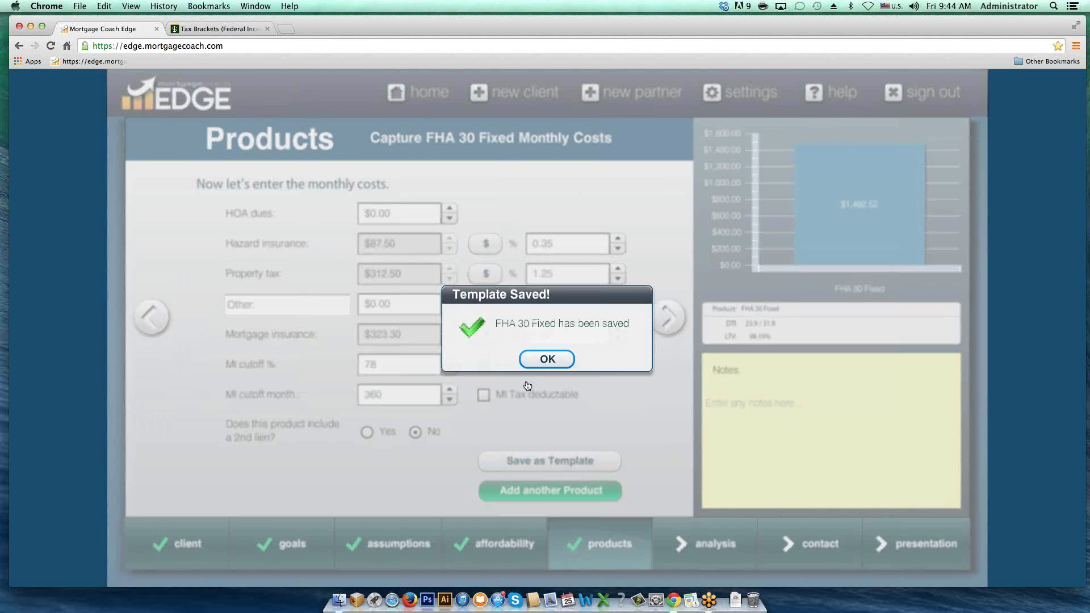
{"action": "left_click", "coordinate": [544, 359]}
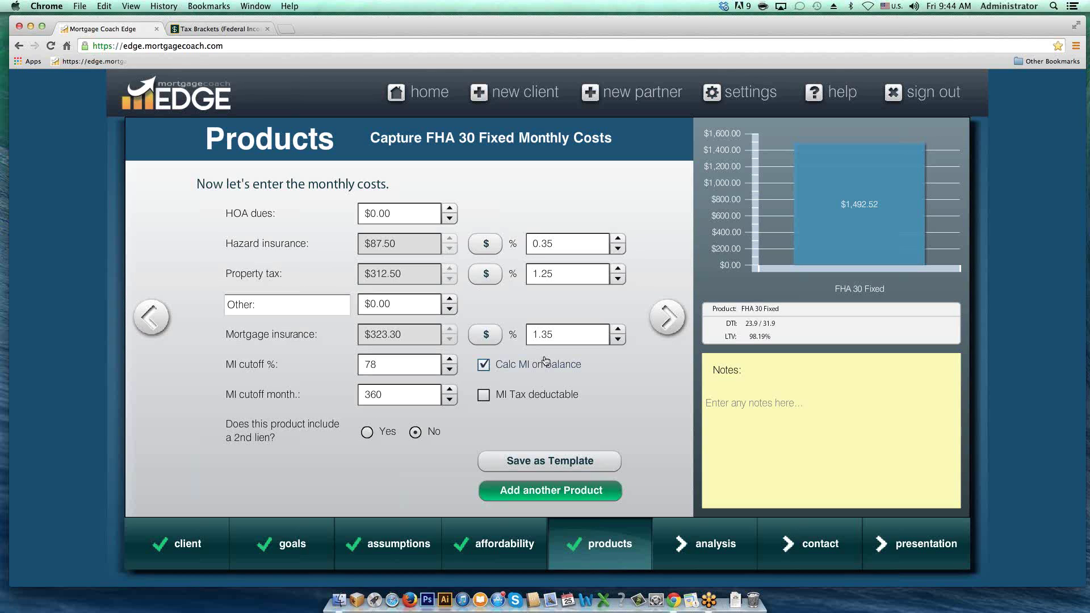
Step: Add a second product named 'Conv 30 Fixed' and copy its loan details from FHA 30 Fixed
{"action": "left_click", "coordinate": [551, 492]}
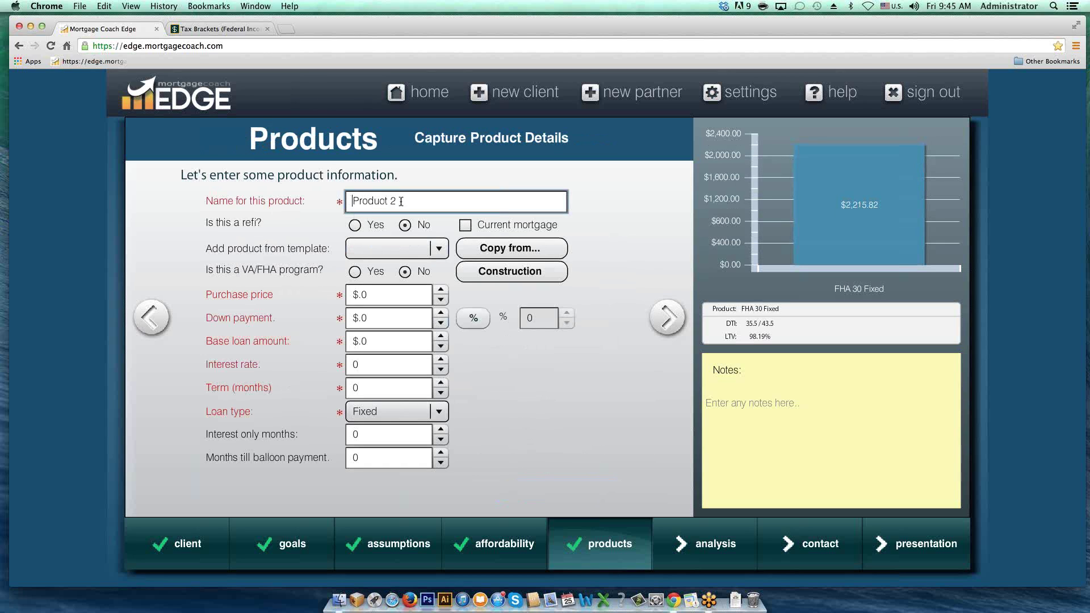
{"action": "mouse_move", "coordinate": [406, 200]}
{"action": "left_click_drag", "start_coordinate": [406, 200], "coordinate": [311, 200]}
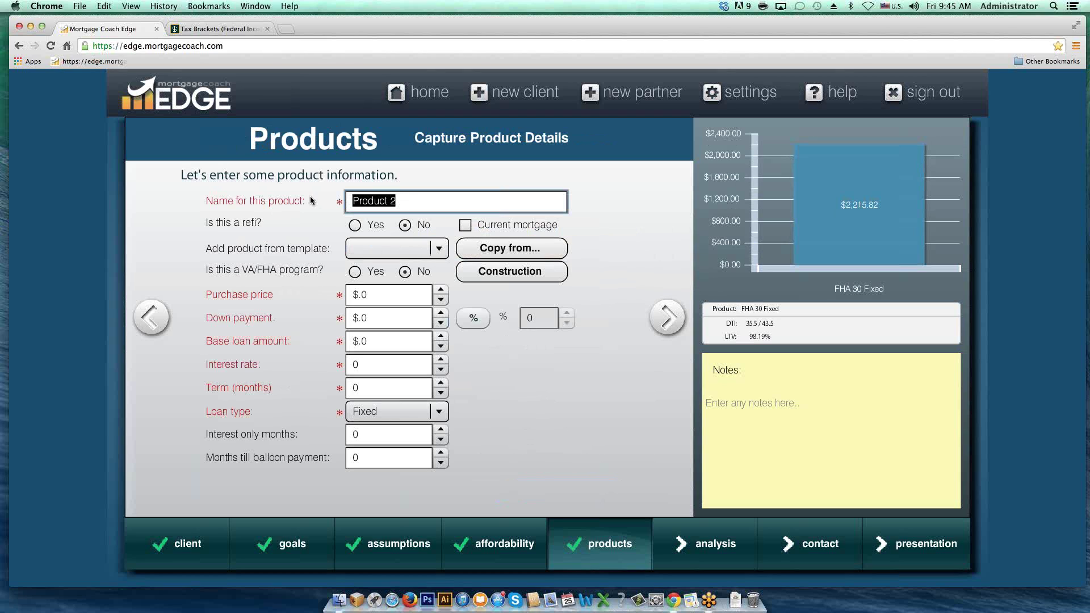
{"action": "type", "text": "Conv 30 Fixed"}
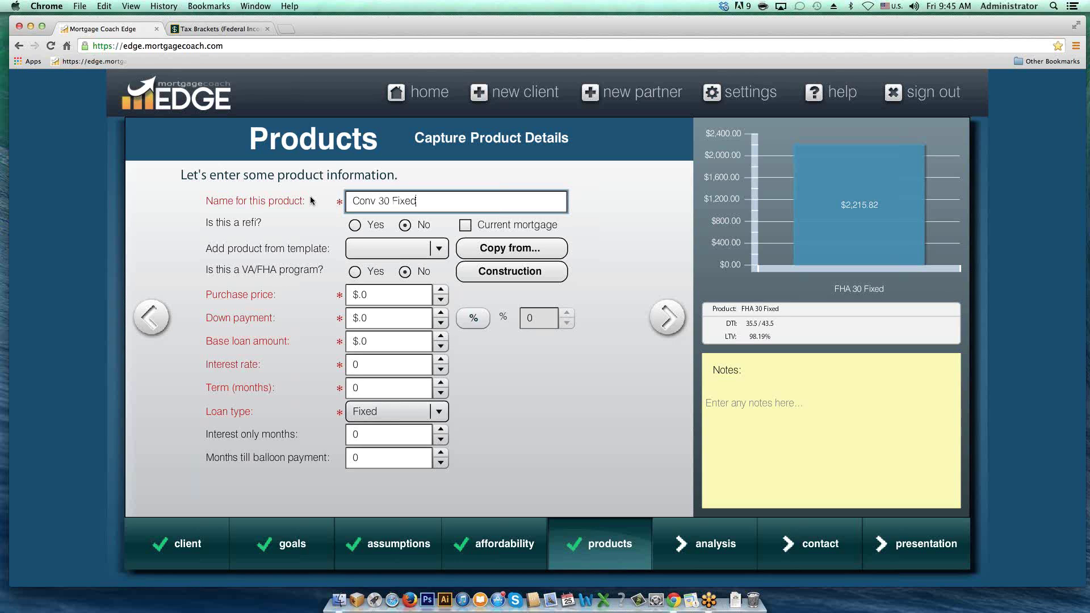
{"action": "key", "text": "Tab"}
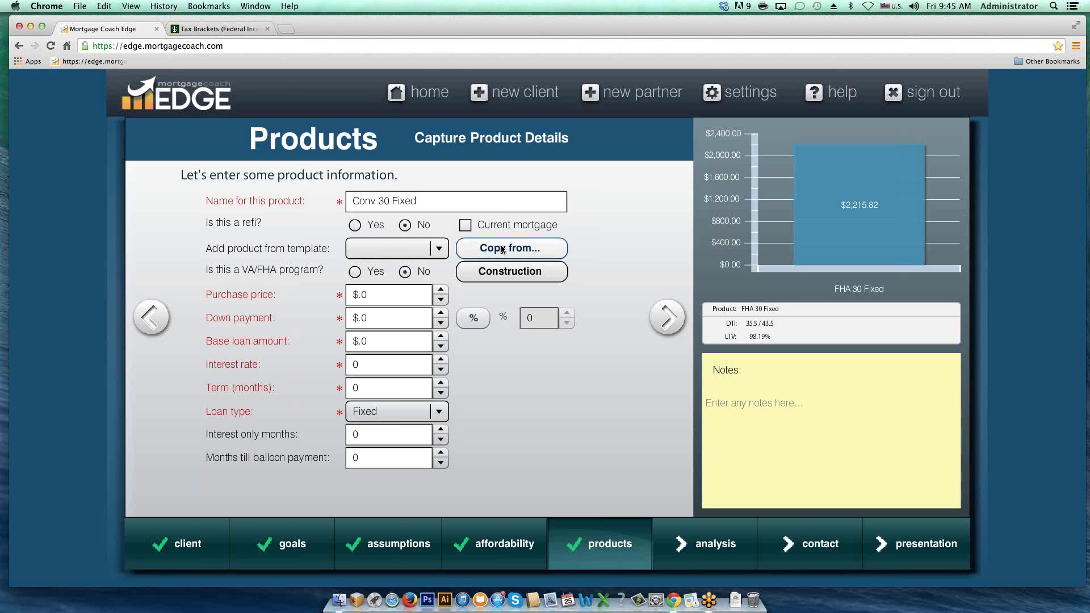
{"action": "left_click", "coordinate": [502, 248]}
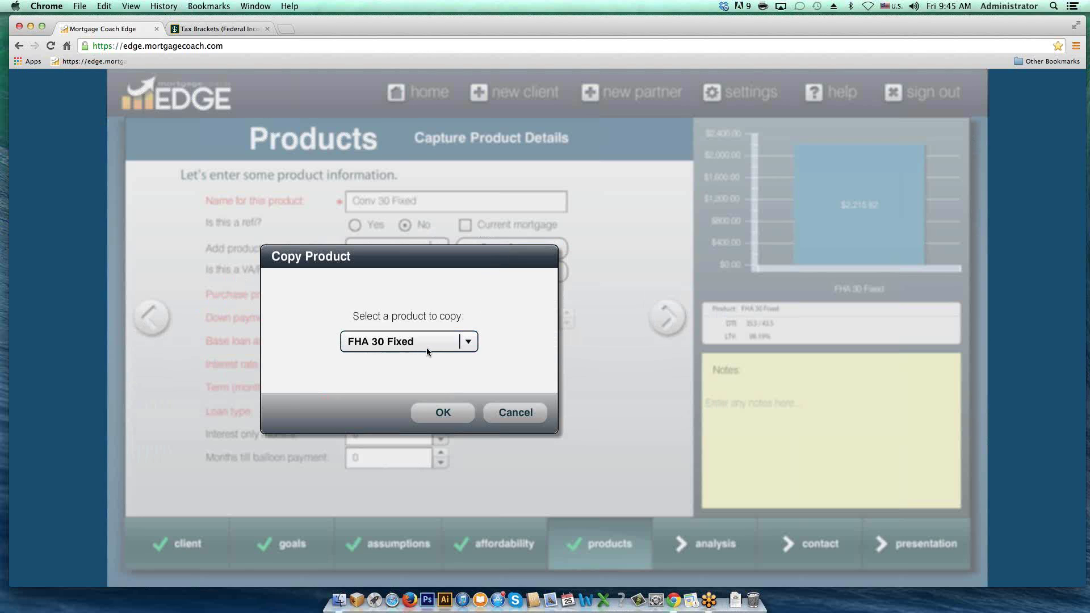
{"action": "left_click", "coordinate": [443, 413]}
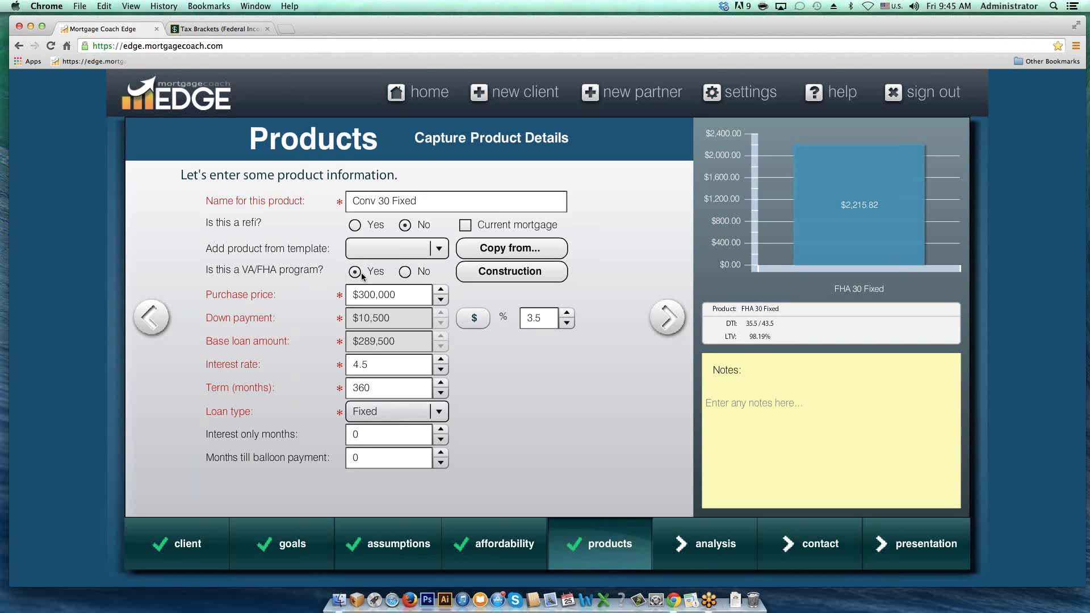
Step: Mark Conv 30 Fixed as not a VA/FHA program and change the down payment to 5%
{"action": "left_click", "coordinate": [405, 273]}
{"action": "left_click", "coordinate": [543, 318]}
{"action": "left_click_drag", "start_coordinate": [544, 318], "coordinate": [521, 318]}
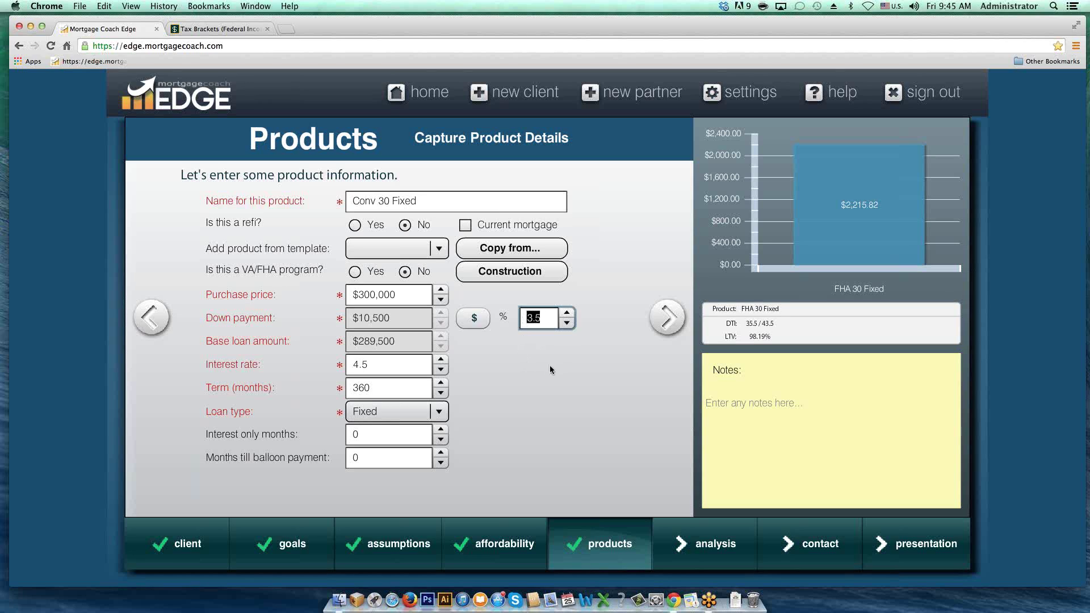
{"action": "type", "text": "5"}
{"action": "key", "text": "Tab"}
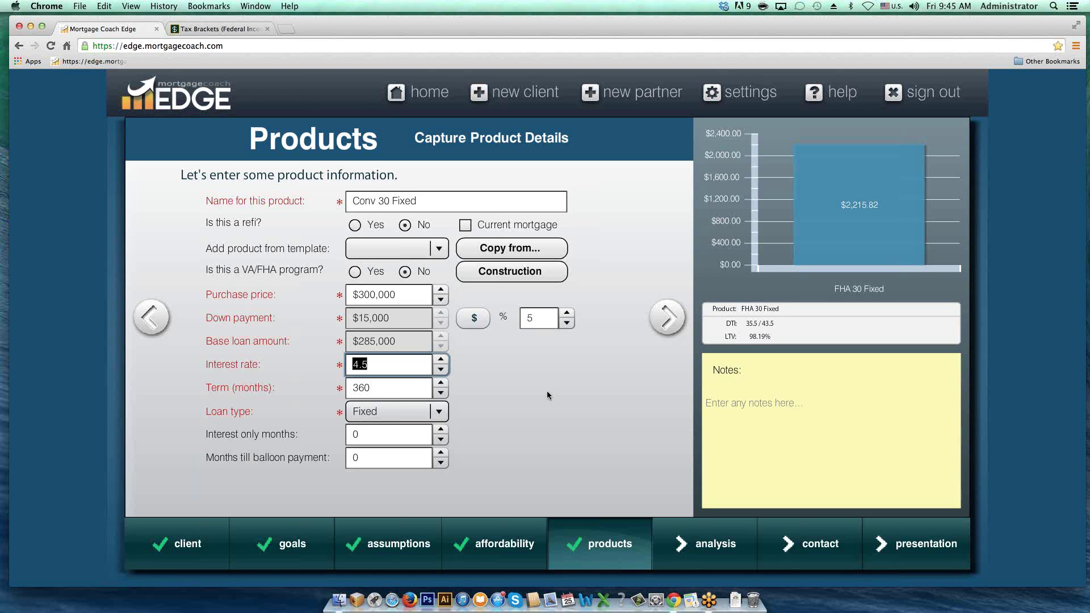
Step: Replace the 4.5 interest rate with 4.625%
{"action": "left_click", "coordinate": [371, 364]}
{"action": "left_click_drag", "start_coordinate": [371, 364], "coordinate": [307, 364]}
{"action": "type", "text": "4.625"}
{"action": "key", "text": "Tab"}
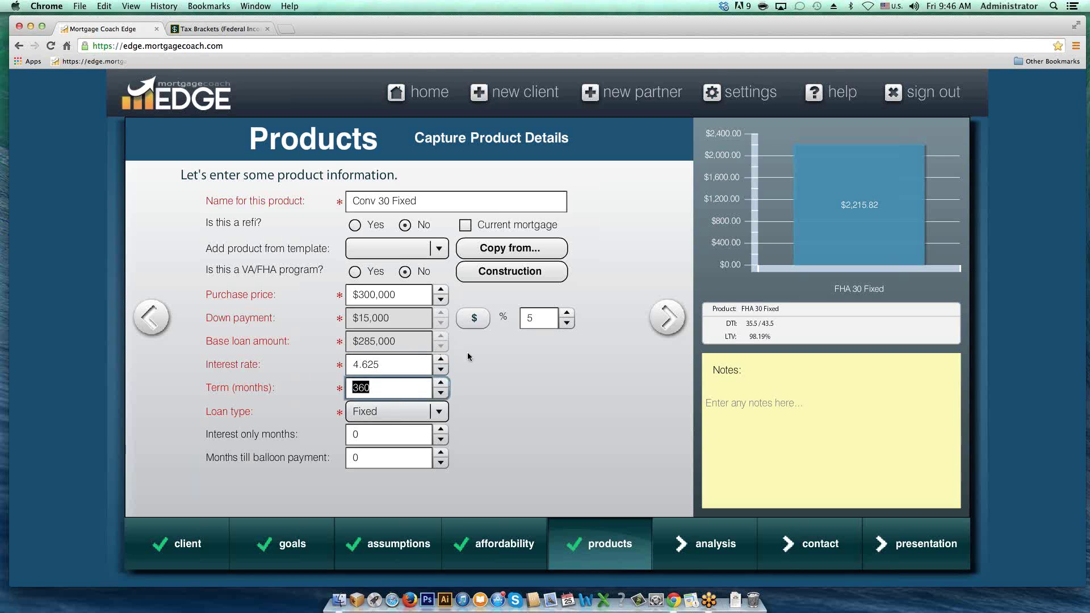
Step: Advance past the Conv 30 Fixed closing costs page to the monthly costs page
{"action": "left_click", "coordinate": [670, 318]}
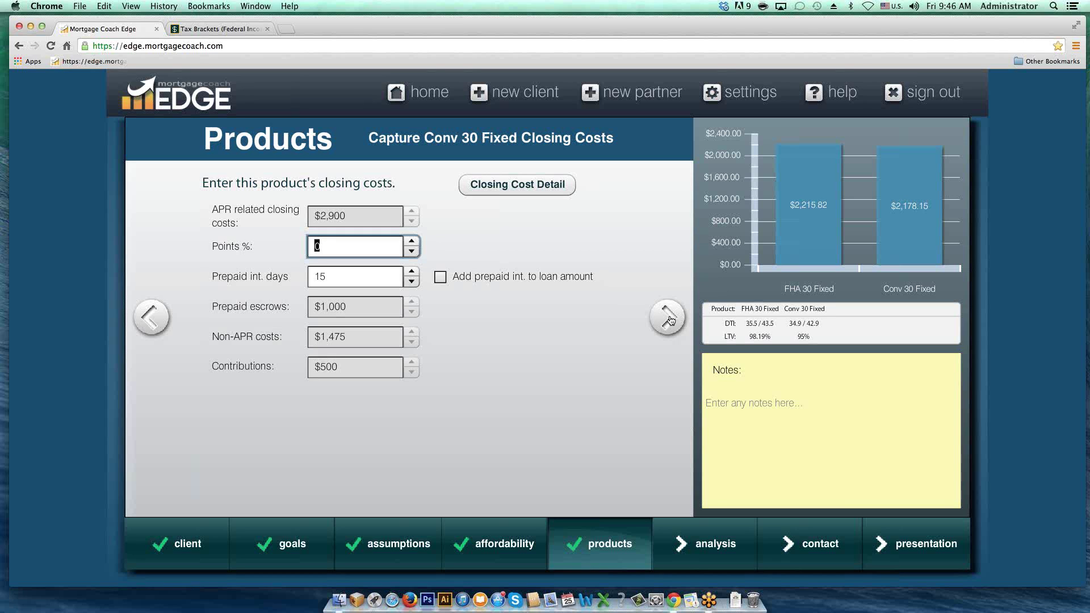
{"action": "left_click", "coordinate": [669, 318]}
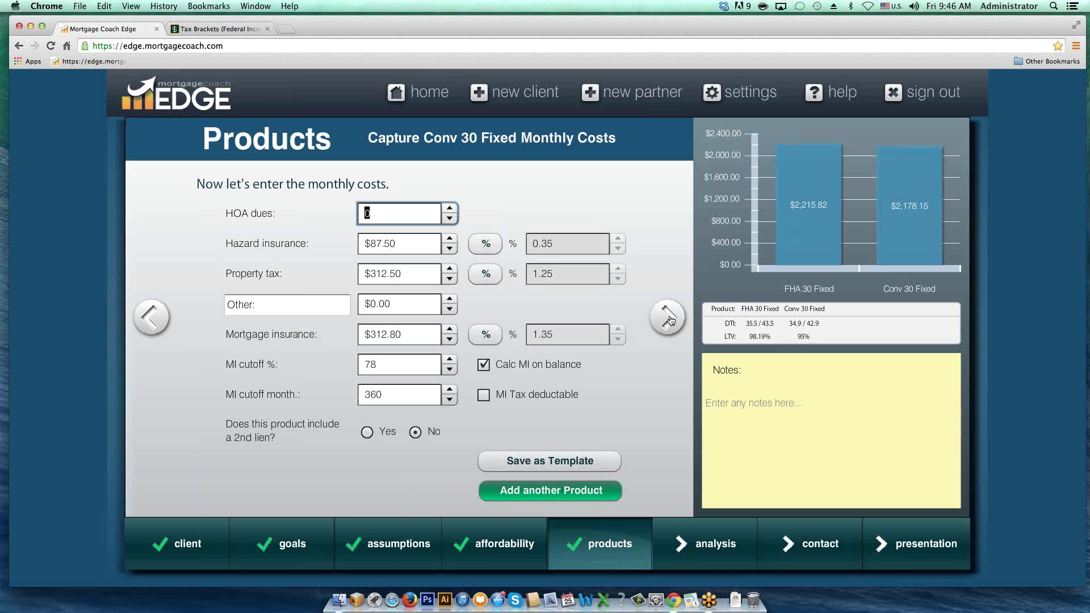
Step: Switch Conv 30 Fixed mortgage insurance to percentage entry and set it to 0.9%
{"action": "left_click", "coordinate": [486, 336]}
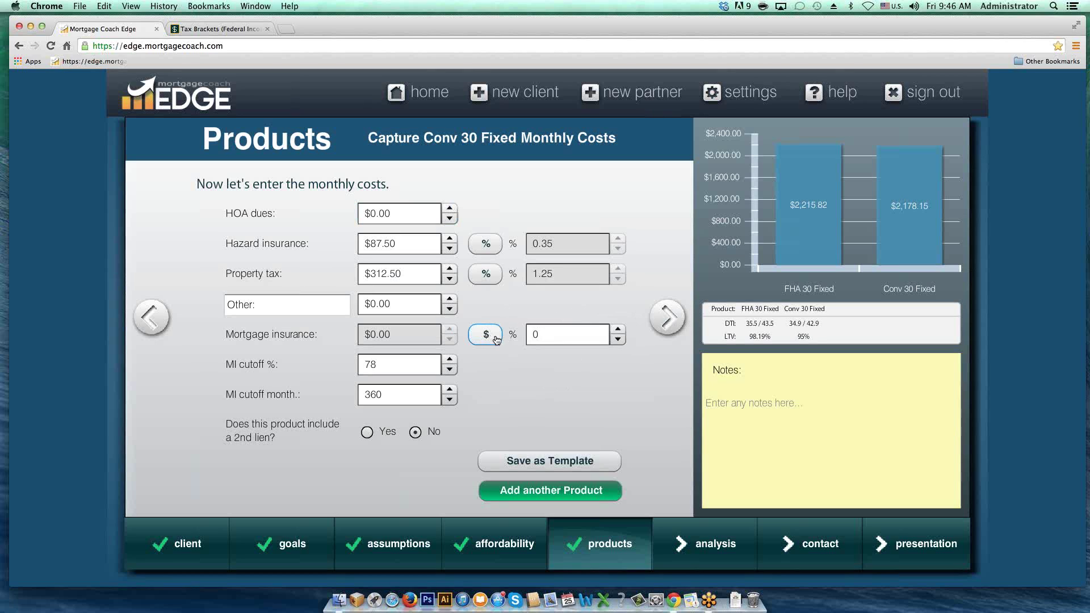
{"action": "left_click", "coordinate": [529, 336]}
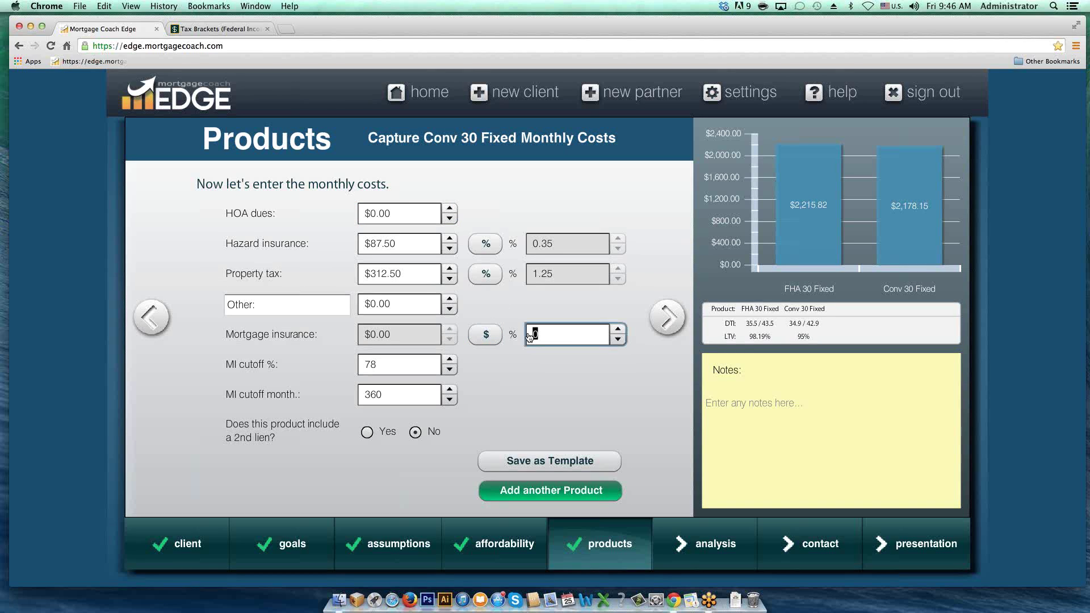
{"action": "type", "text": ".9"}
{"action": "key", "text": "Tab"}
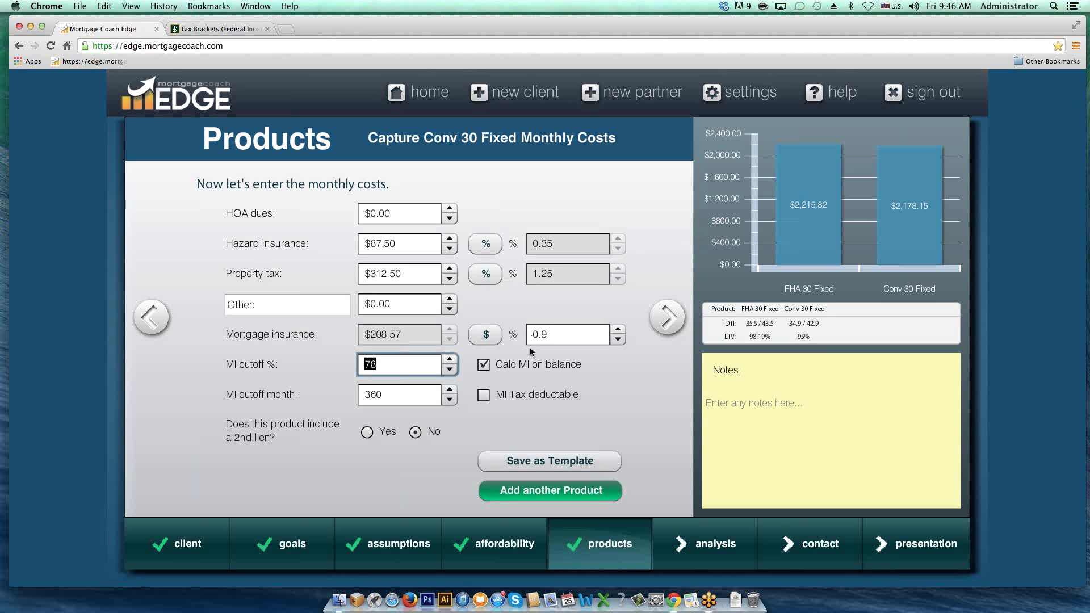
Step: Uncheck Calc MI on balance, set the MI cutoff month to 0, and continue to the Analysis Summary
{"action": "left_click", "coordinate": [391, 364]}
{"action": "left_click", "coordinate": [483, 365]}
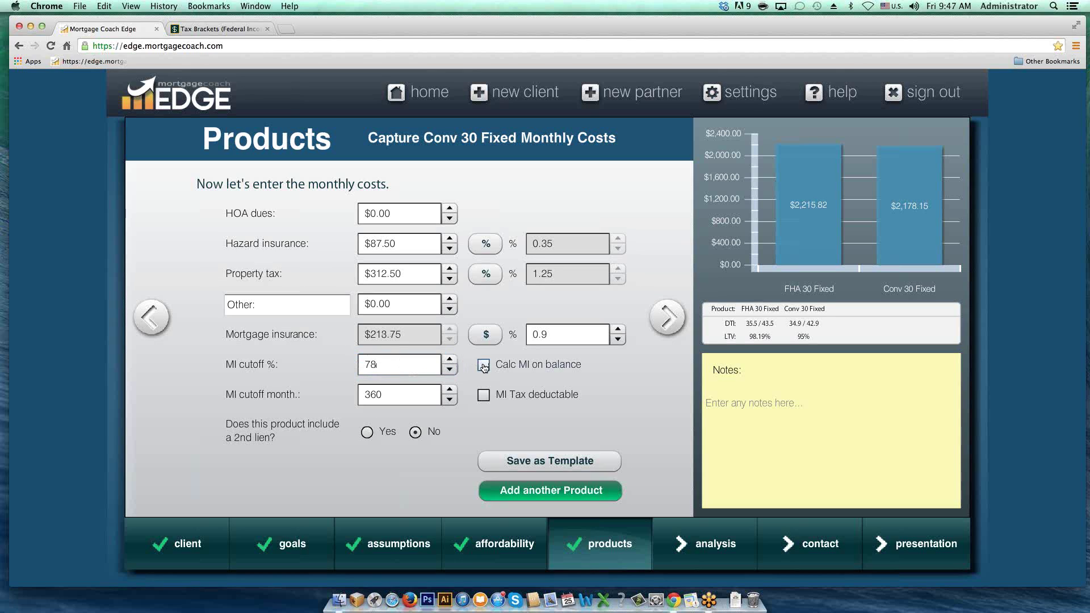
{"action": "left_click", "coordinate": [396, 389]}
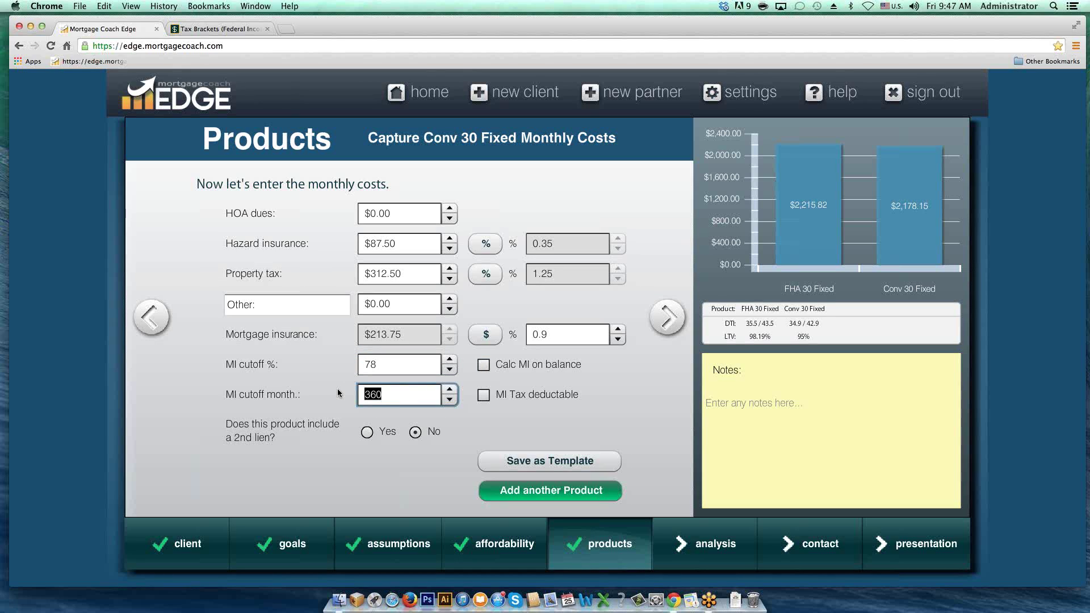
{"action": "type", "text": "0"}
{"action": "left_click", "coordinate": [667, 318]}
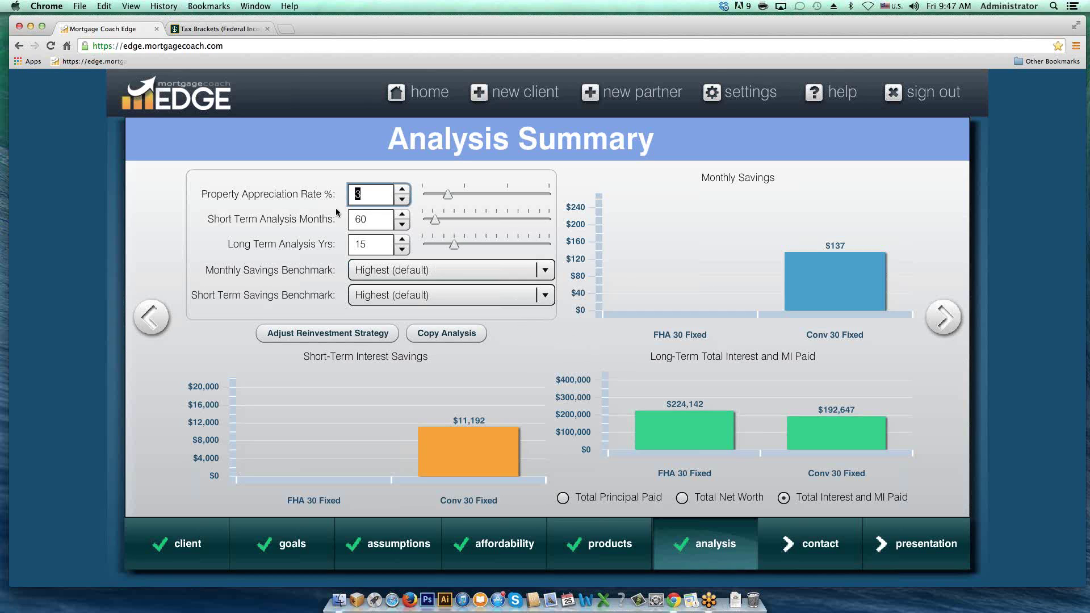
{"action": "double_click", "coordinate": [373, 221]}
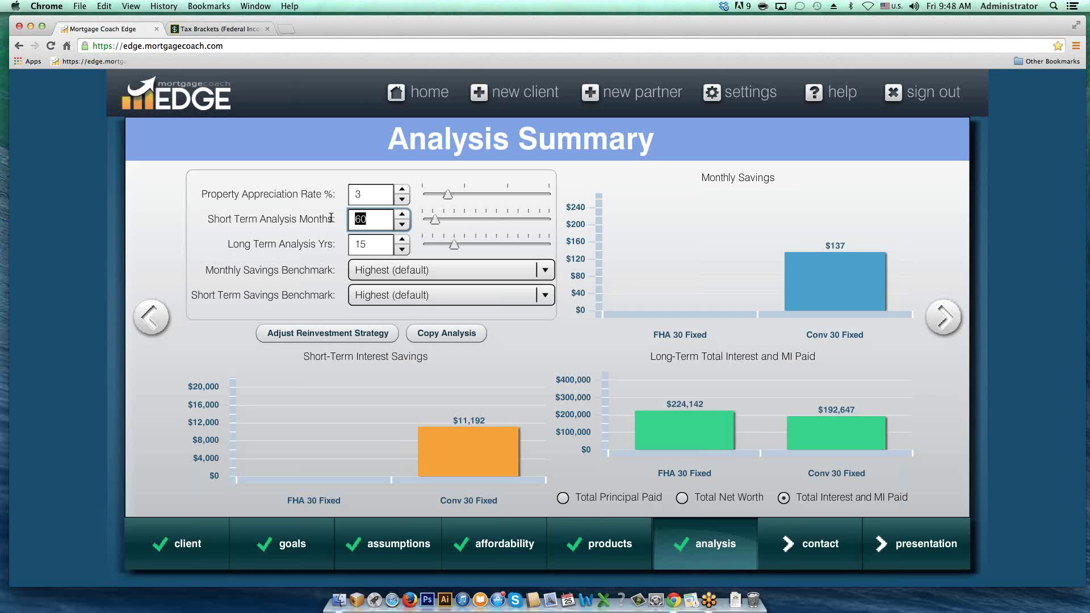
Step: Enter 120 Short Term Analysis Months and select the Long Term Analysis Yrs value
{"action": "type", "text": "120"}
{"action": "key", "text": "Return"}
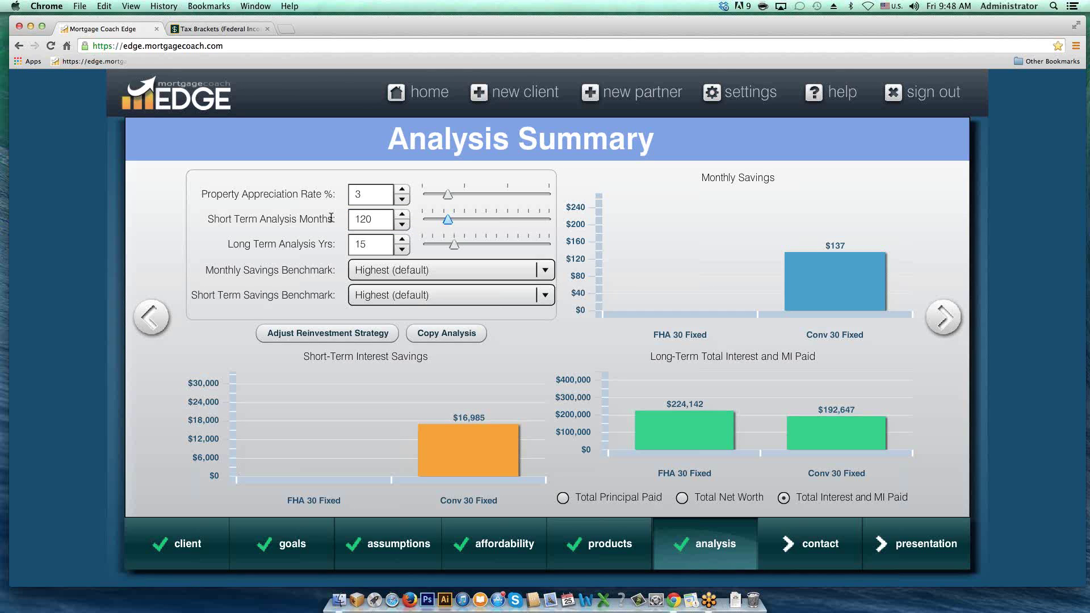
{"action": "left_click", "coordinate": [363, 243]}
{"action": "double_click", "coordinate": [363, 244]}
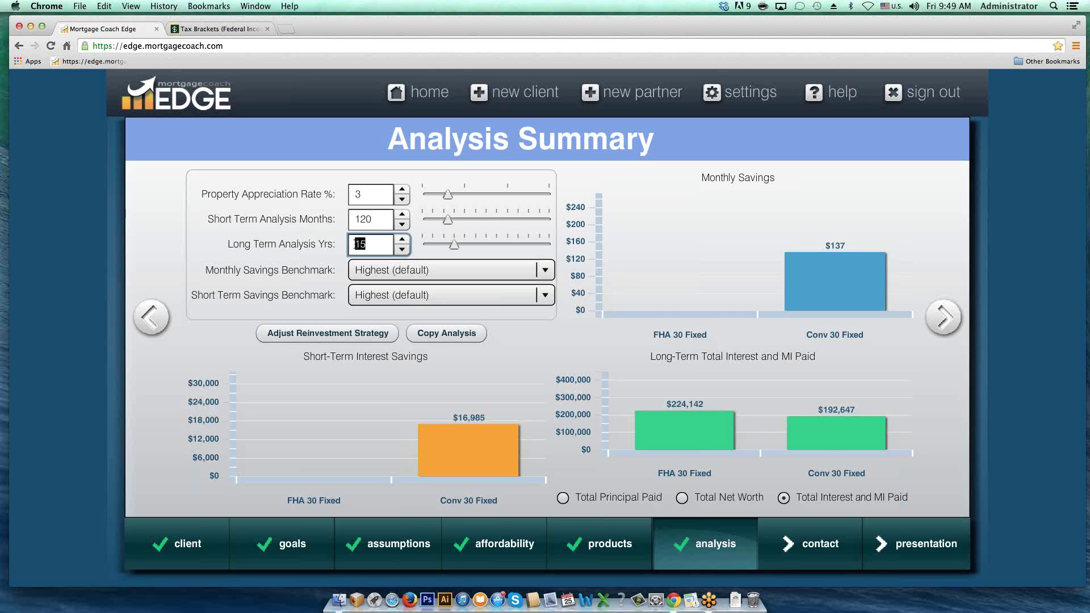
Step: Set Long Term Analysis to 30 years and continue to the Contact step
{"action": "type", "text": "30"}
{"action": "key", "text": "Return"}
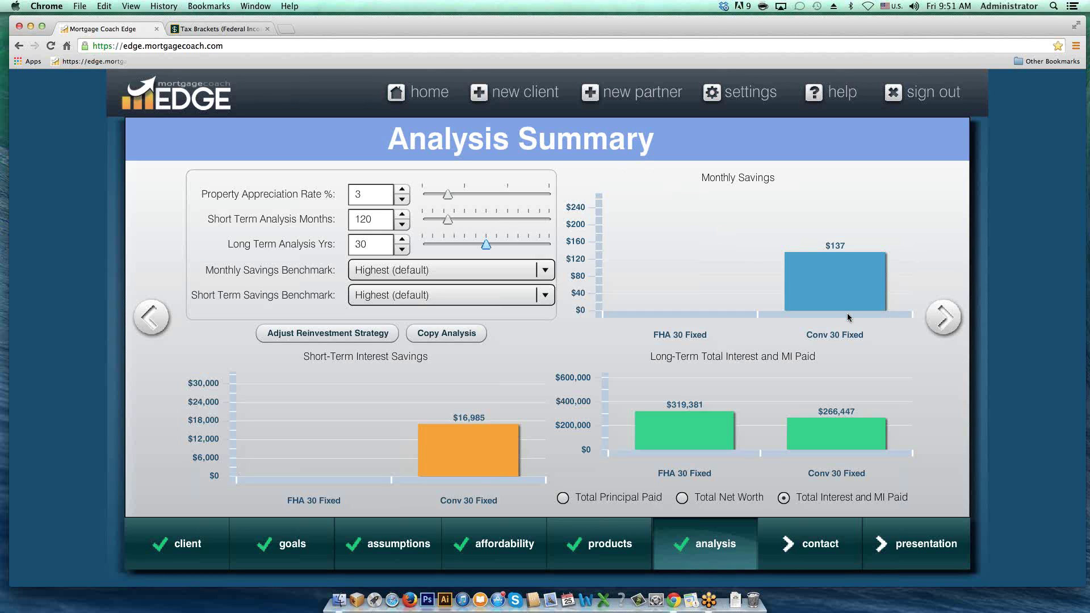
{"action": "left_click", "coordinate": [945, 318]}
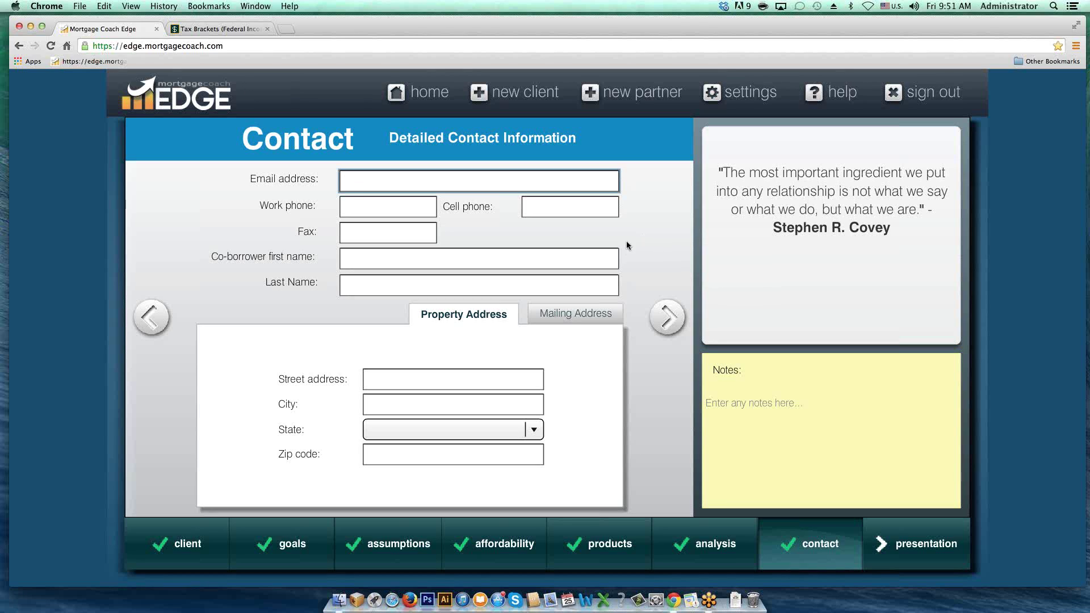
Step: Enter the property's street address, city, state from the dropdown, and zip code
{"action": "left_click", "coordinate": [390, 376]}
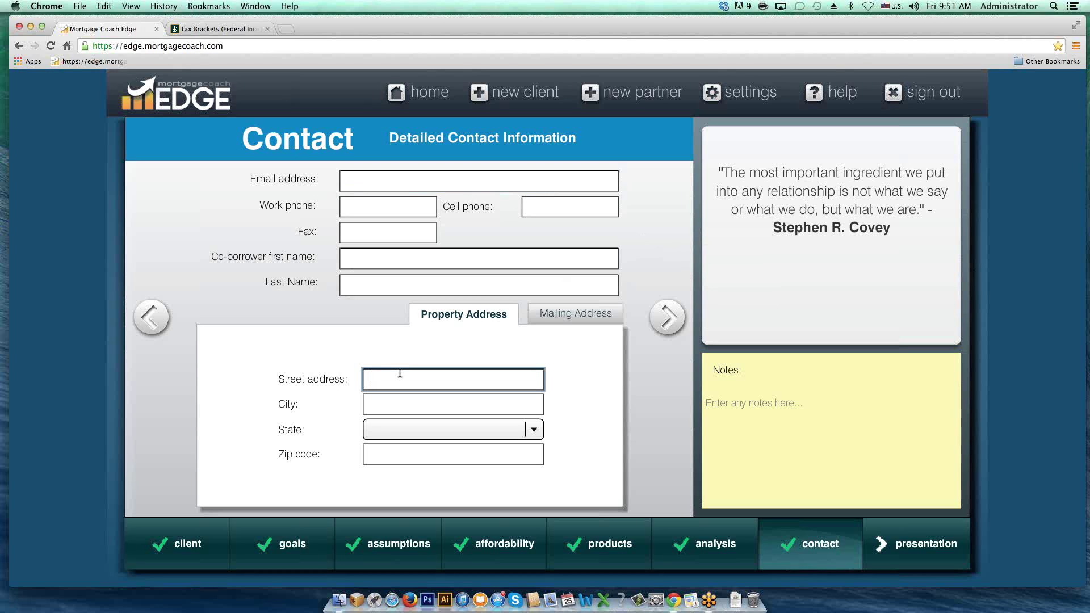
{"action": "type", "text": "123 Main St"}
{"action": "key", "text": "Tab"}
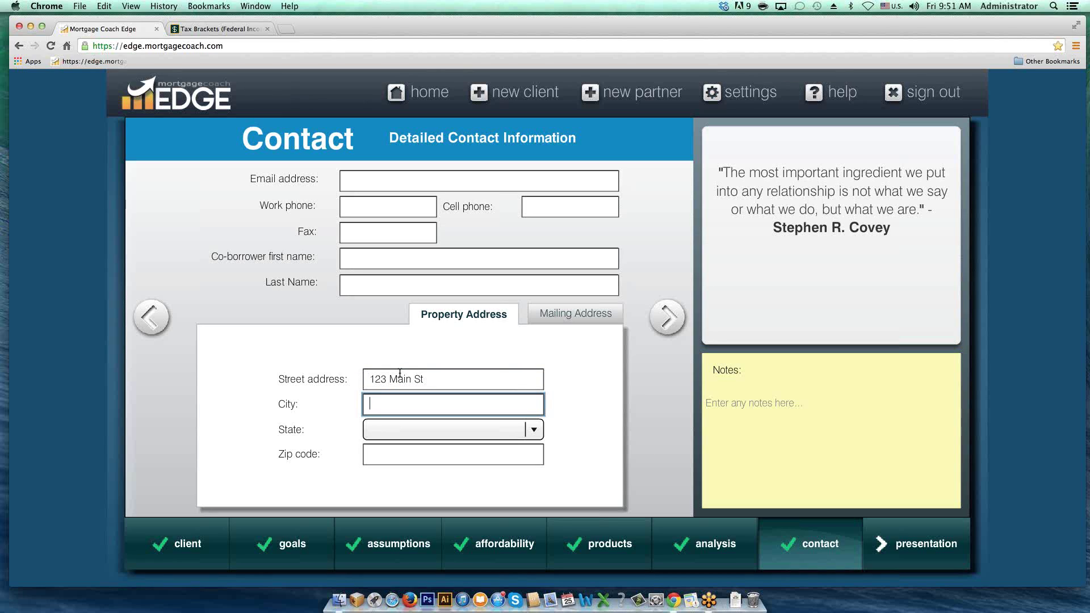
{"action": "type", "text": "Irvine"}
{"action": "key", "text": "Tab"}
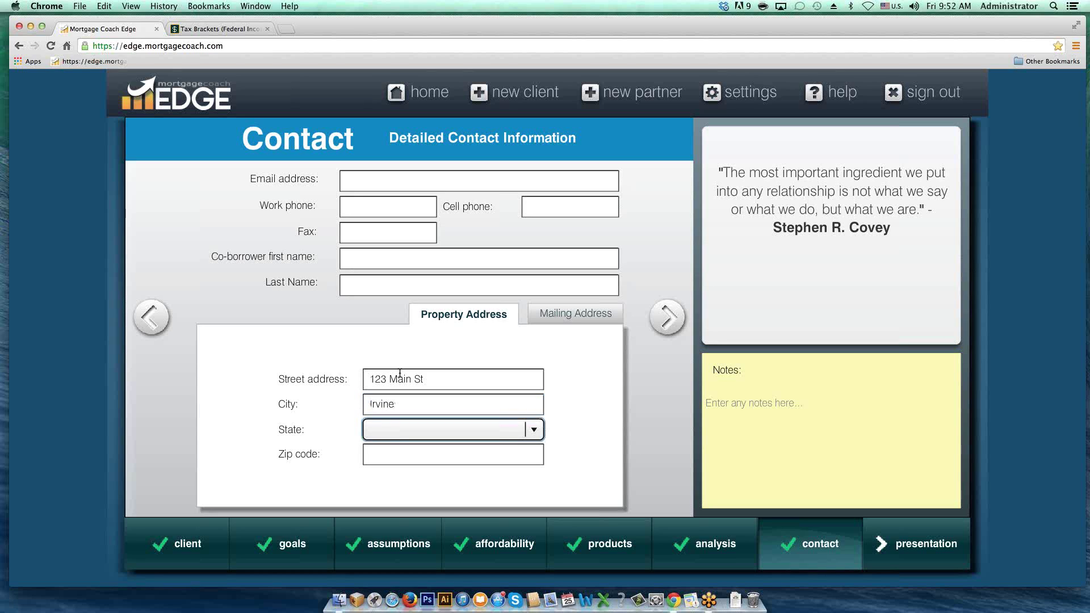
{"action": "key", "text": "a"}
{"action": "key", "text": "c"}
{"action": "key", "text": "Tab"}
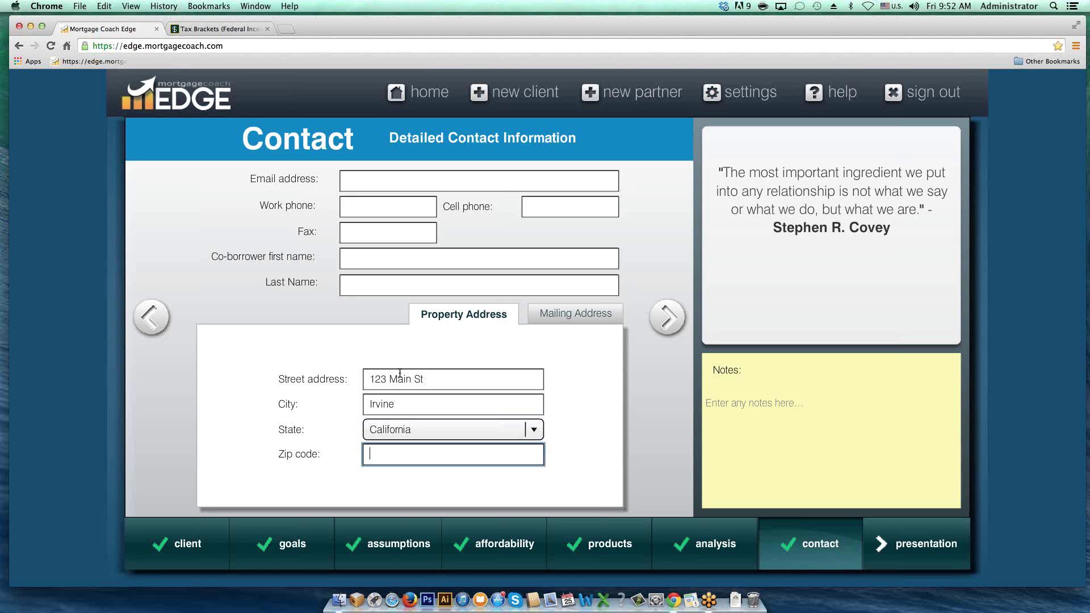
{"action": "type", "text": "92618"}
{"action": "key", "text": "Tab"}
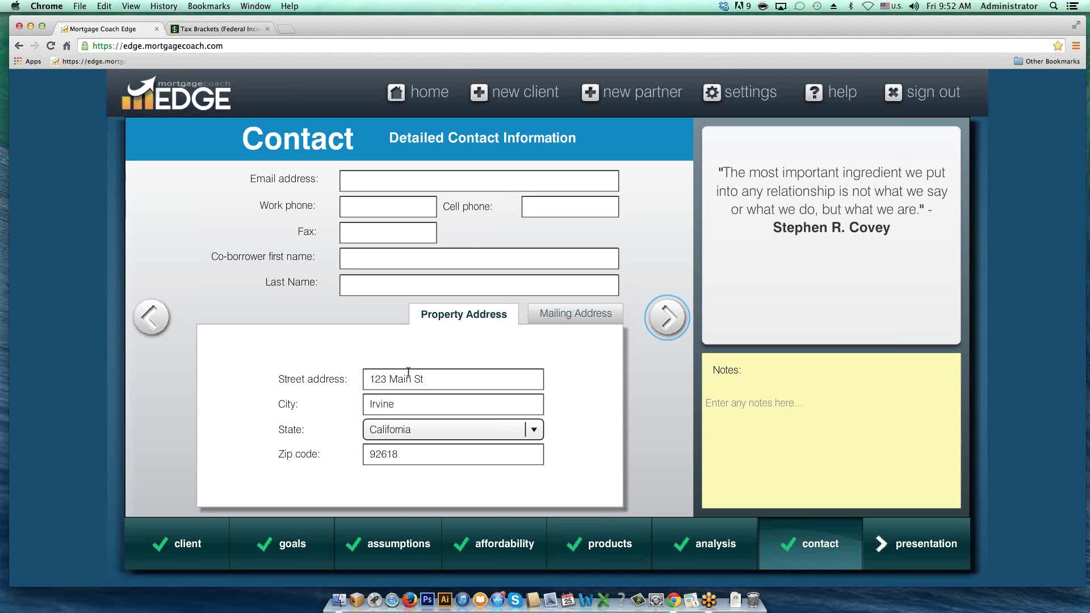
Step: Advance to the Presentation step, keeping Total Cost with both products included
{"action": "left_click", "coordinate": [667, 319]}
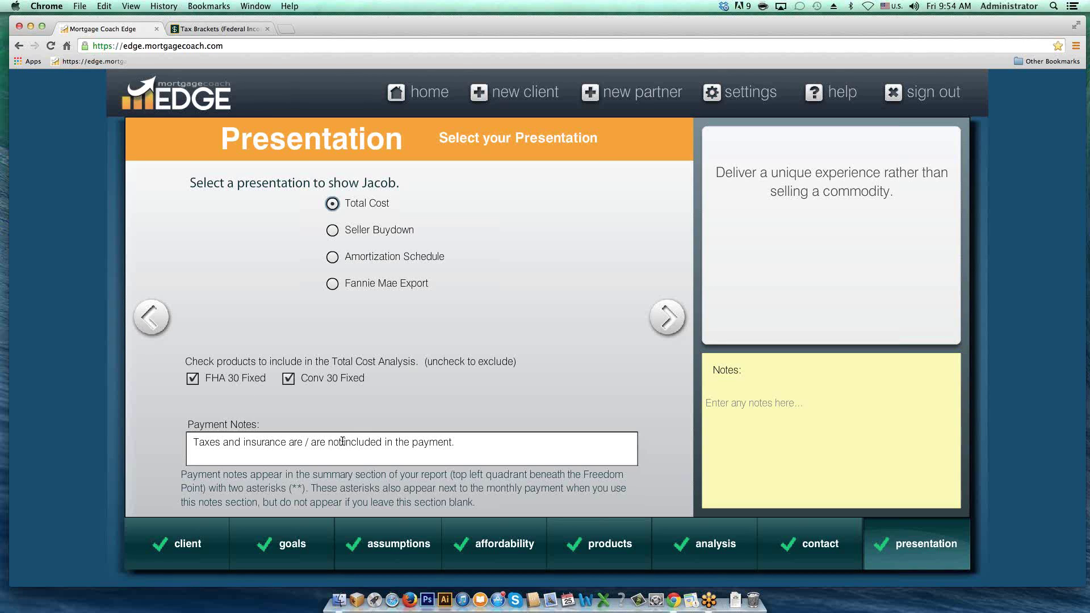
Step: Delete '/ are not' from the payment note so taxes and insurance read as included
{"action": "left_click_drag", "start_coordinate": [342, 441], "coordinate": [305, 442]}
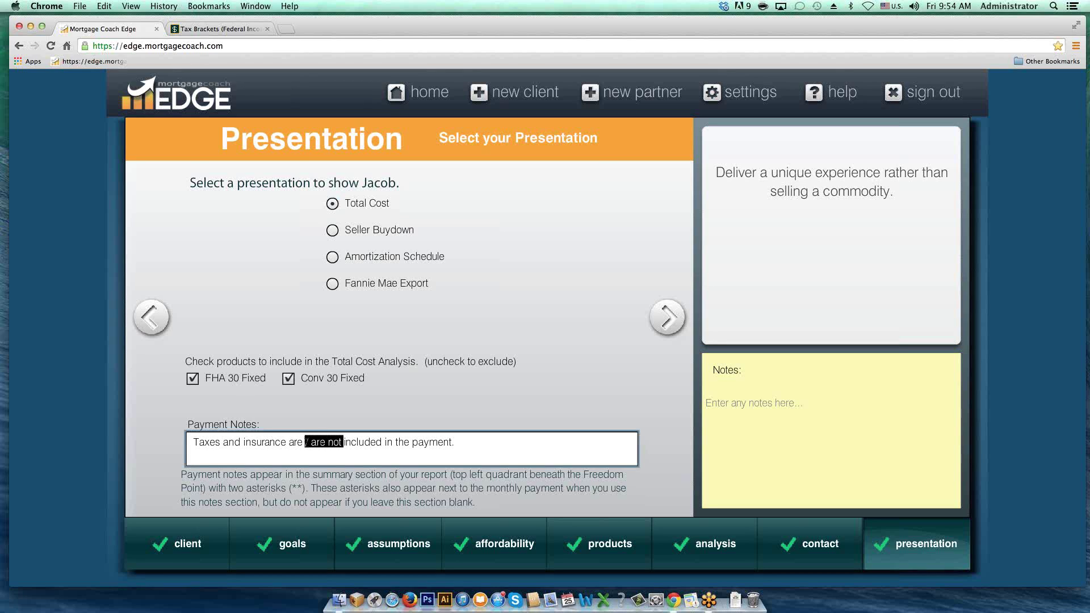
{"action": "key", "text": "BackSpace"}
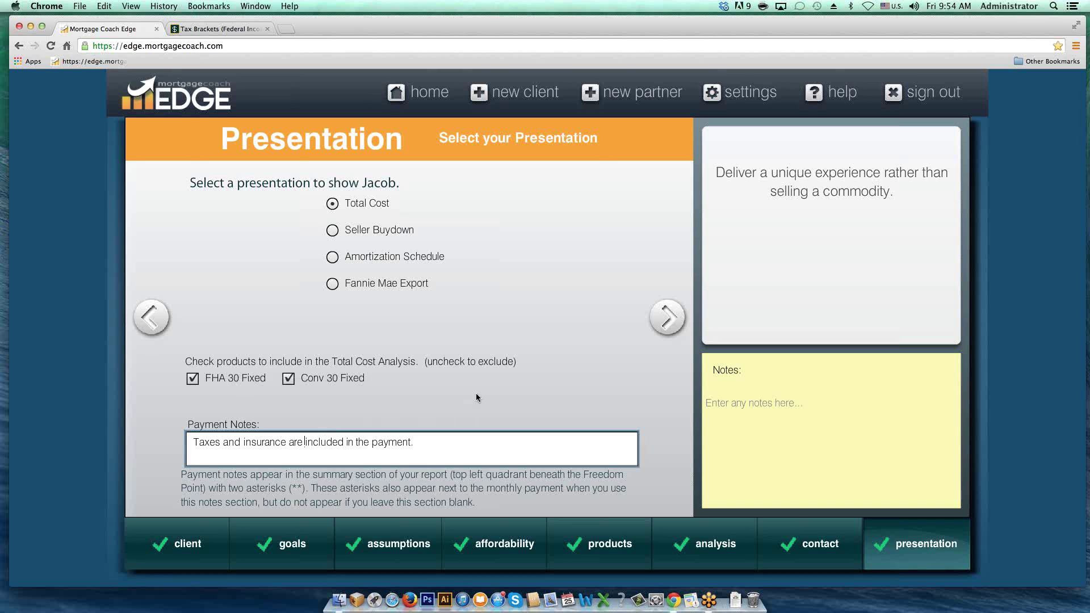
Step: On TCA Summary Setup, delete the taxes-and-insurance sentence from the sidebar text
{"action": "left_click", "coordinate": [668, 317]}
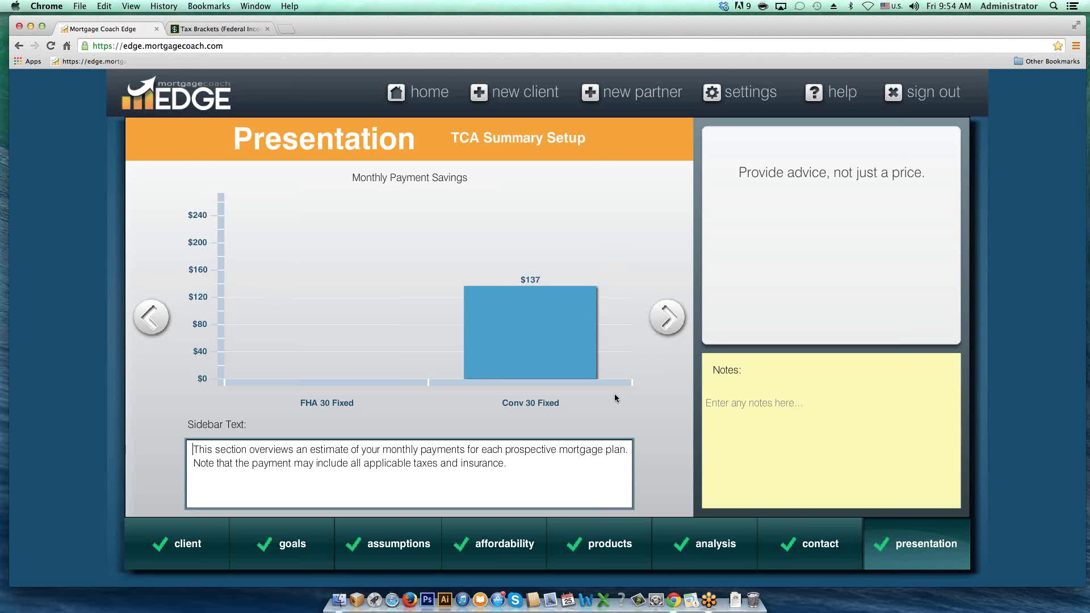
{"action": "left_click_drag", "start_coordinate": [519, 463], "coordinate": [205, 466]}
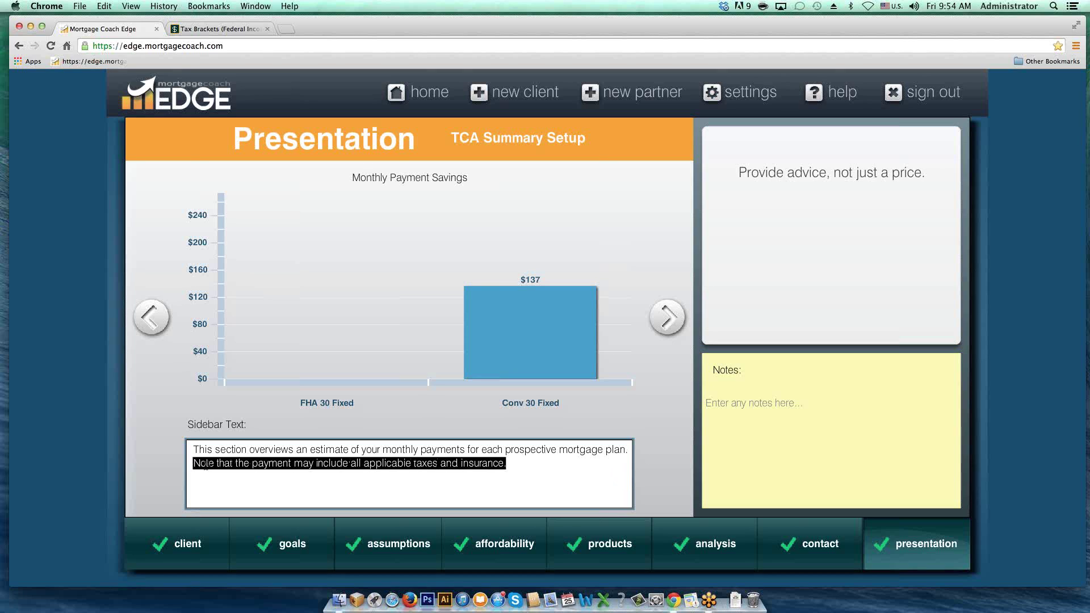
{"action": "key", "text": "BackSpace"}
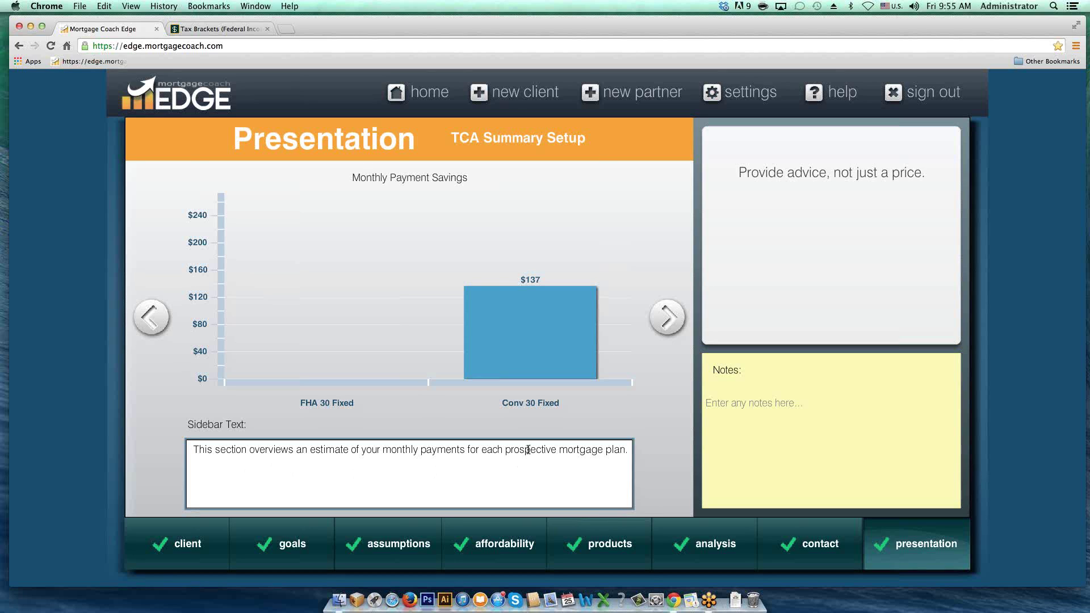
Step: Advance through TCA Short-Term Savings Setup to TCA Long-Term Setup
{"action": "left_click", "coordinate": [668, 318]}
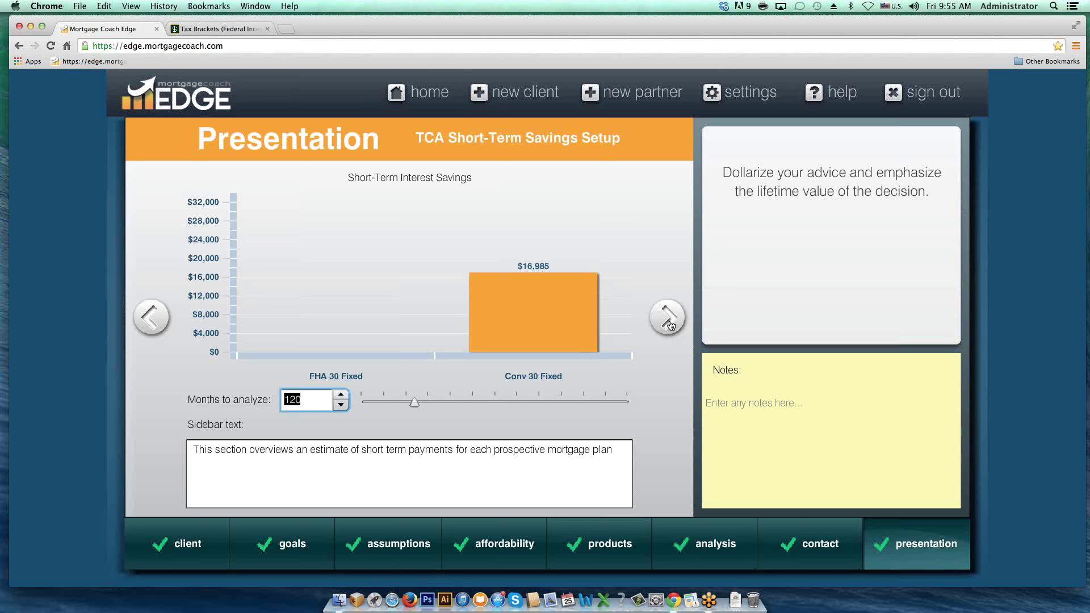
{"action": "left_click", "coordinate": [667, 318]}
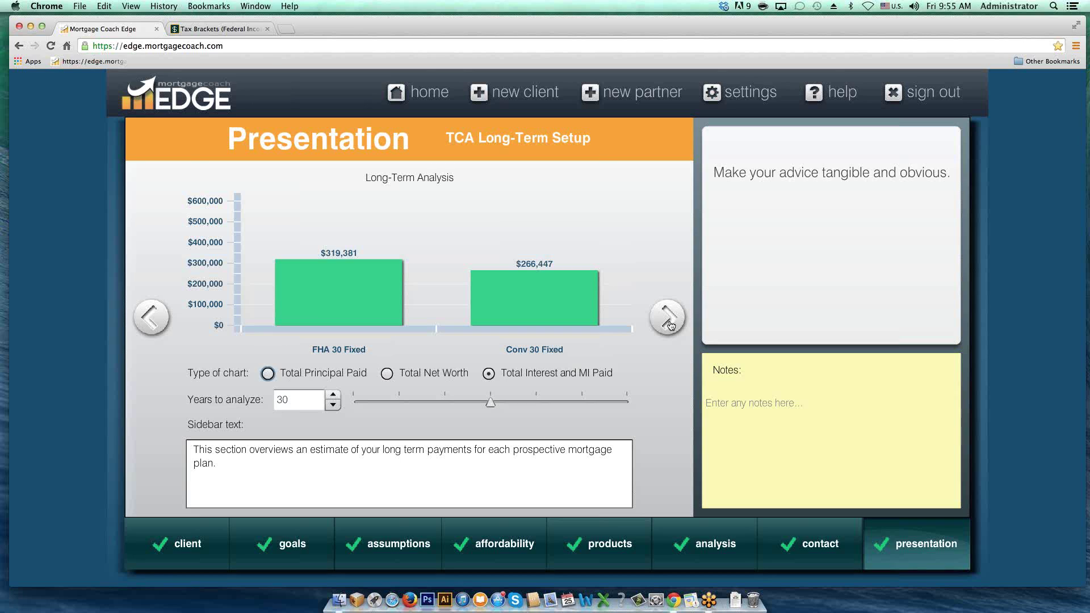
Step: Advance to the Total Cost Analysis delivery setup page
{"action": "left_click", "coordinate": [671, 325]}
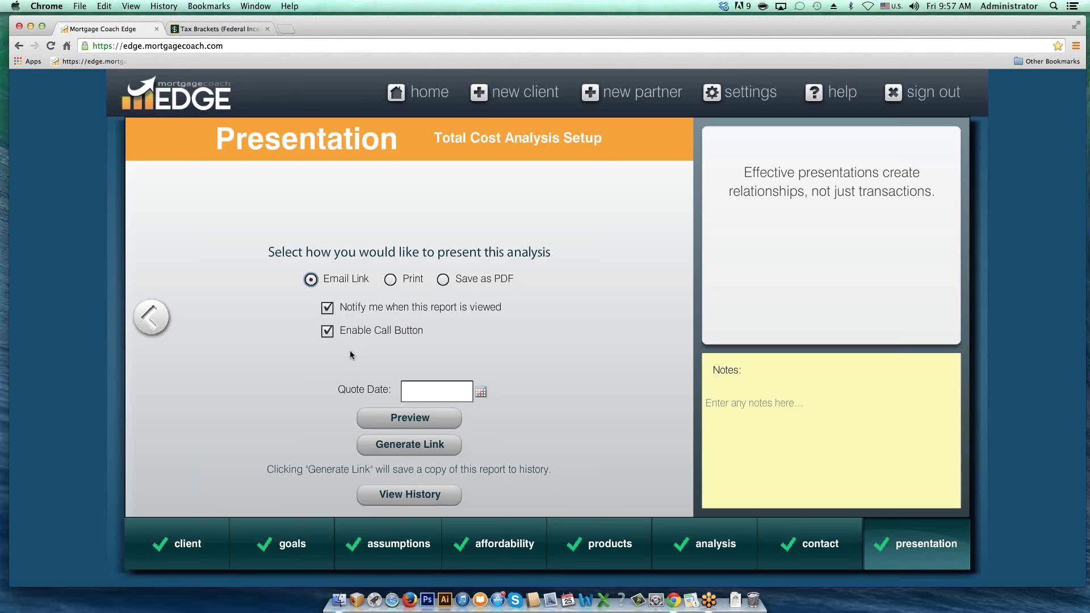
Step: Turn off the call button and set the quote date to April 25, 2014
{"action": "left_click", "coordinate": [328, 331]}
{"action": "left_click", "coordinate": [481, 393]}
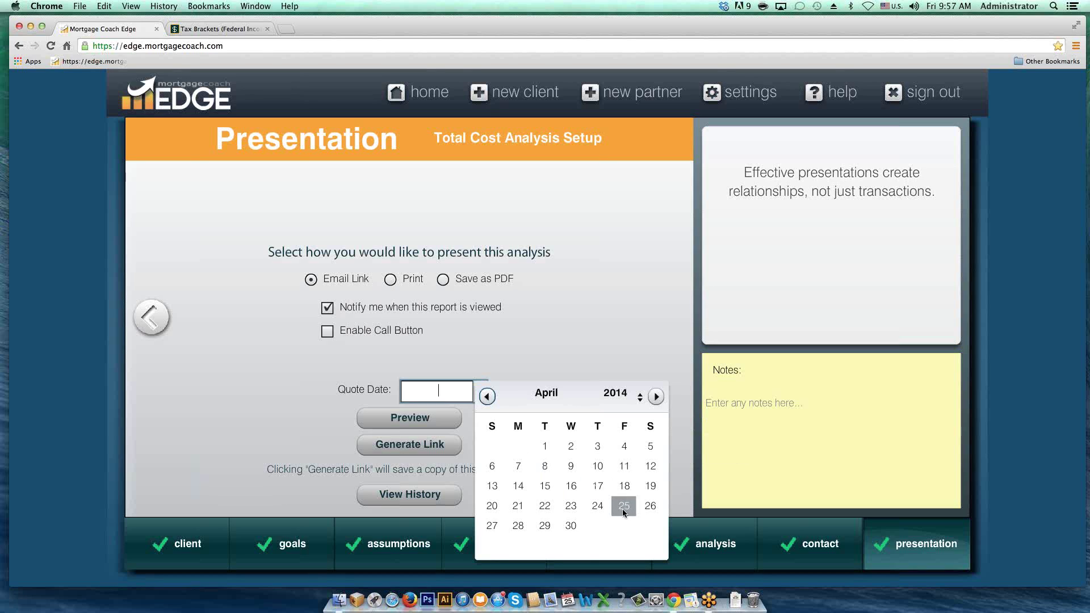
{"action": "left_click", "coordinate": [622, 505]}
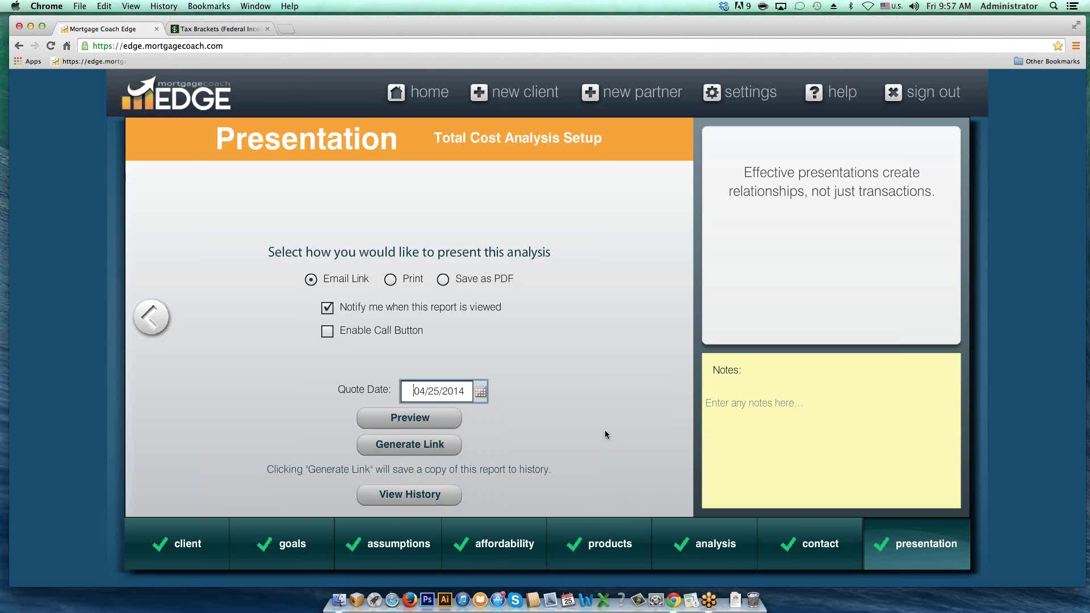
Step: Generate the report link and copy its URL to the clipboard
{"action": "left_click", "coordinate": [395, 447]}
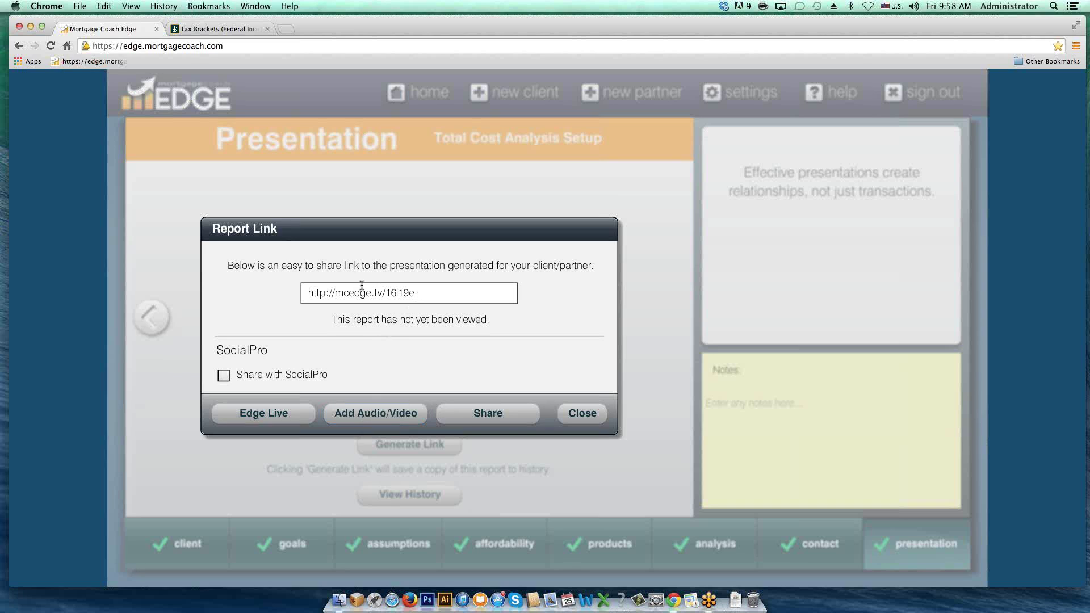
{"action": "left_click_drag", "start_coordinate": [416, 292], "coordinate": [308, 287]}
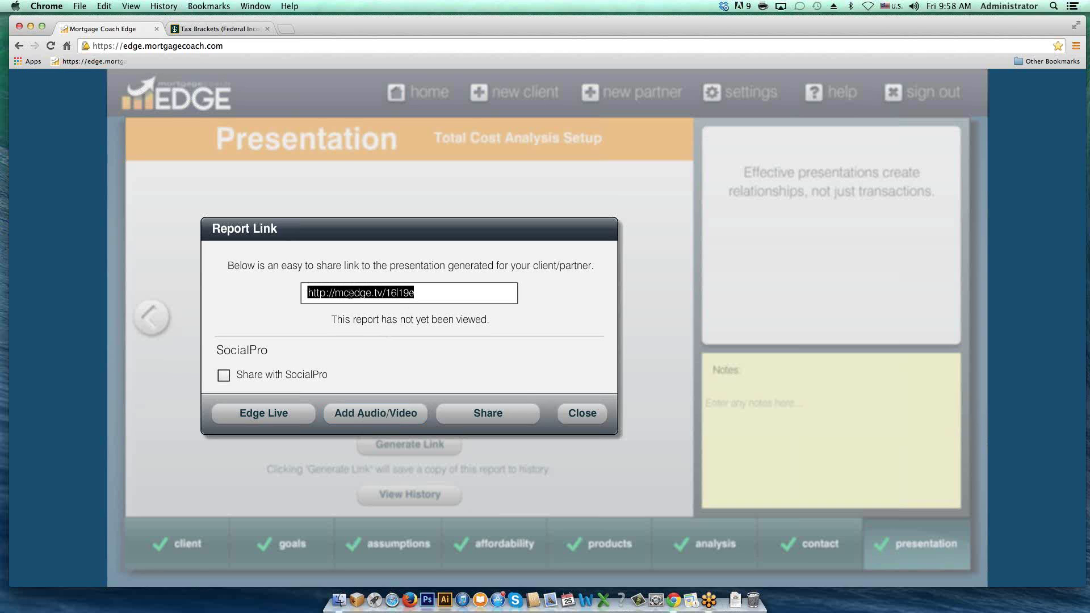
{"action": "right_click", "coordinate": [350, 293]}
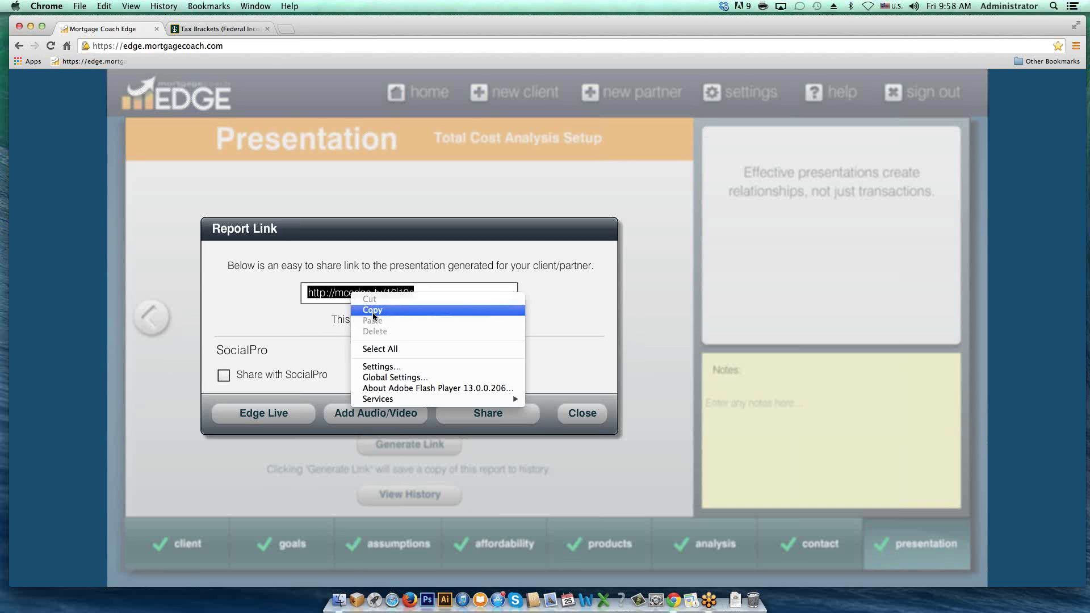
{"action": "left_click", "coordinate": [373, 310]}
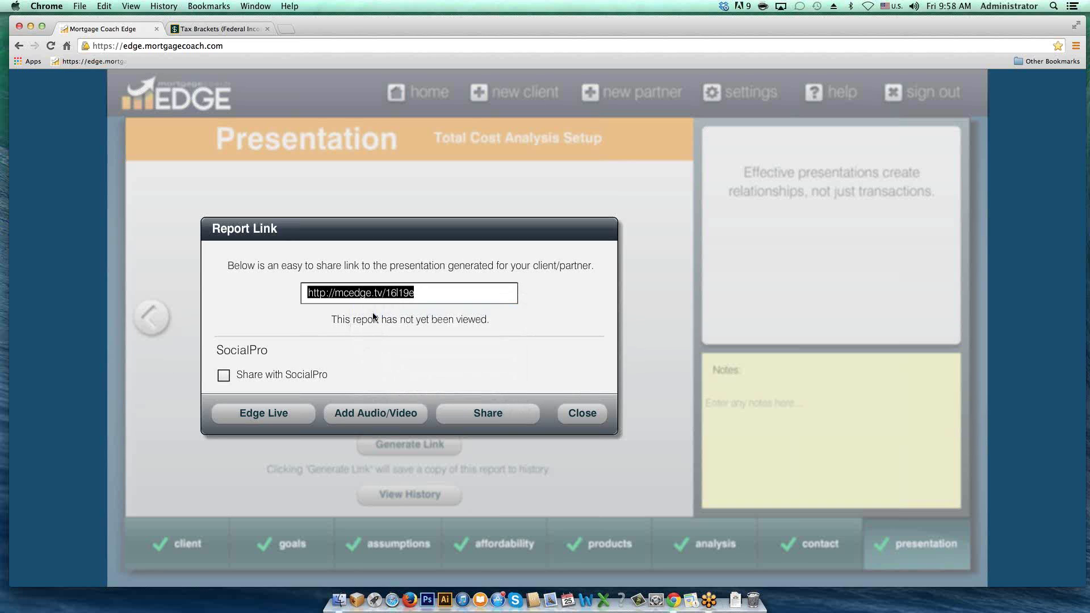
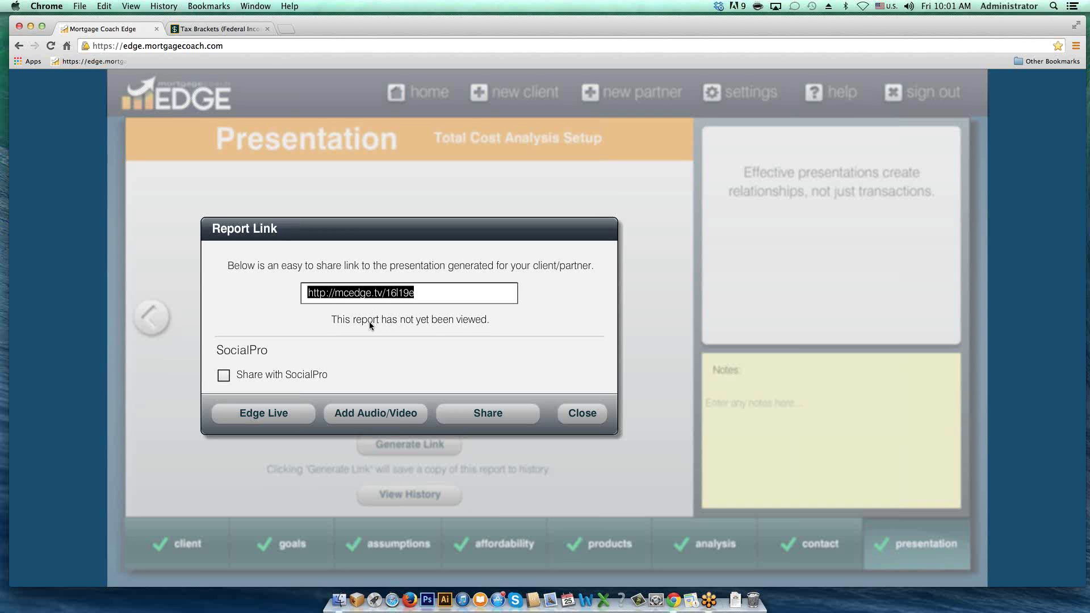
Step: Open the Edge Live FHA 30 Fixed vs Conv 30 Fixed report in a new browser tab
{"action": "left_click", "coordinate": [269, 415]}
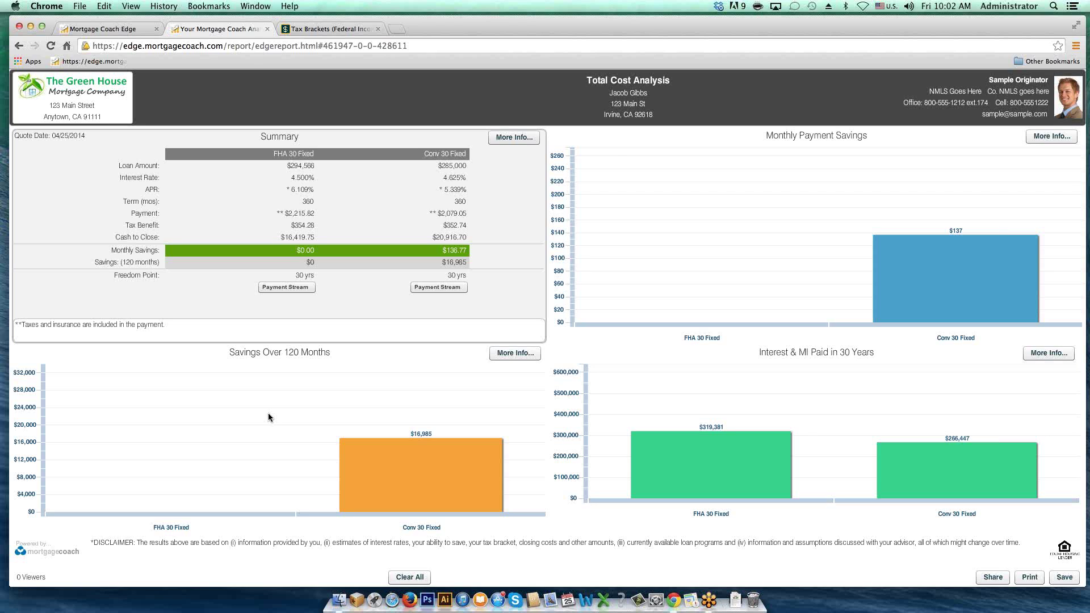
Step: Flag the Conv 30 Fixed loan amount, 4.625% rate, $2,079.05 payment and $20,916.70 cash to close
{"action": "left_click", "coordinate": [441, 165]}
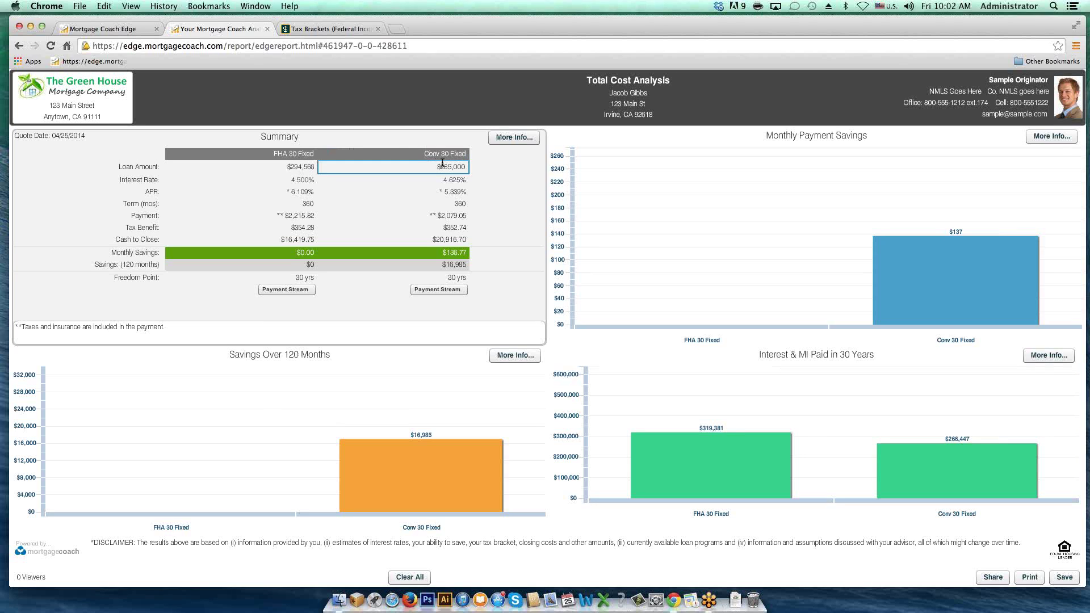
{"action": "left_click", "coordinate": [443, 164]}
{"action": "left_click", "coordinate": [447, 181]}
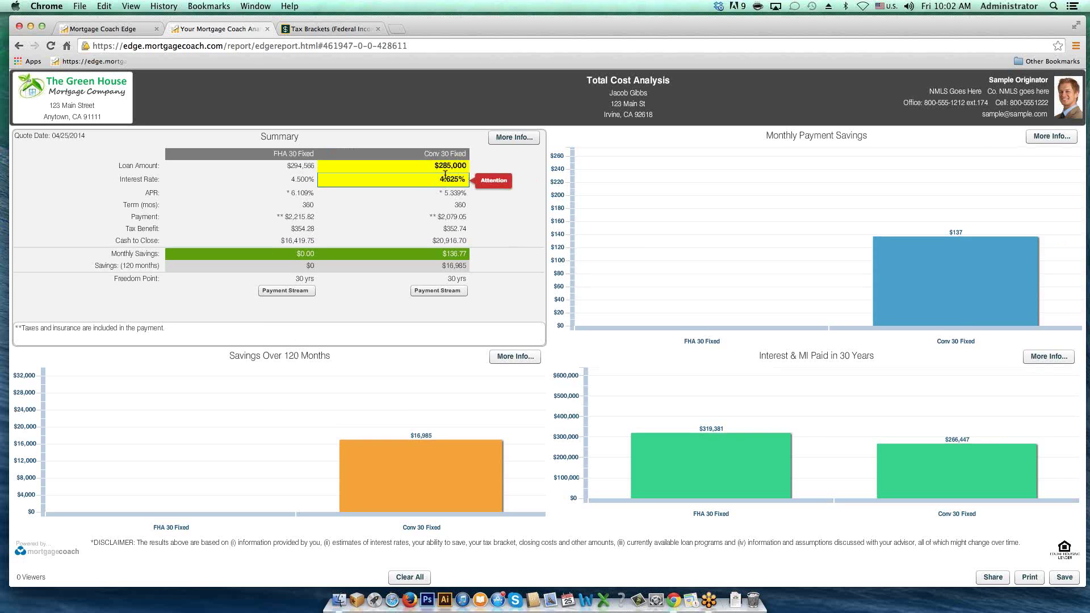
{"action": "left_click", "coordinate": [451, 214]}
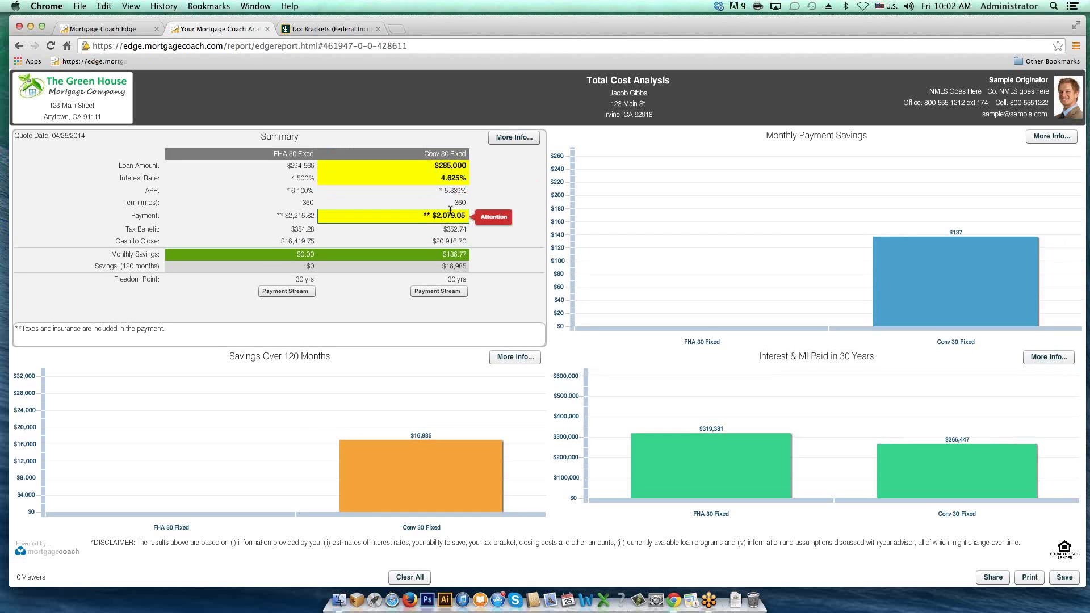
{"action": "left_click", "coordinate": [451, 238]}
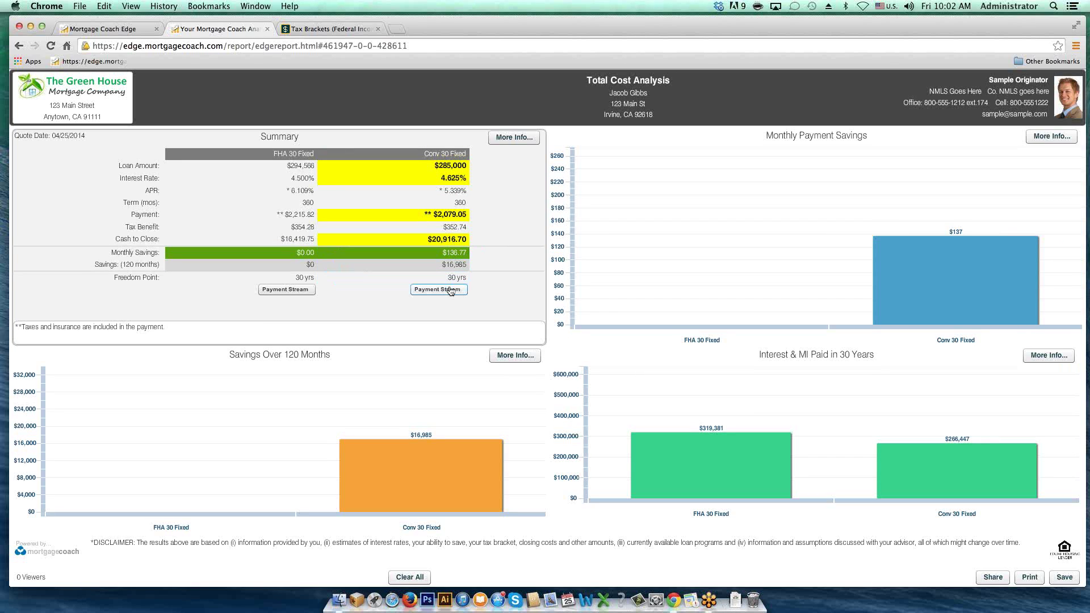
{"action": "left_click", "coordinate": [451, 290]}
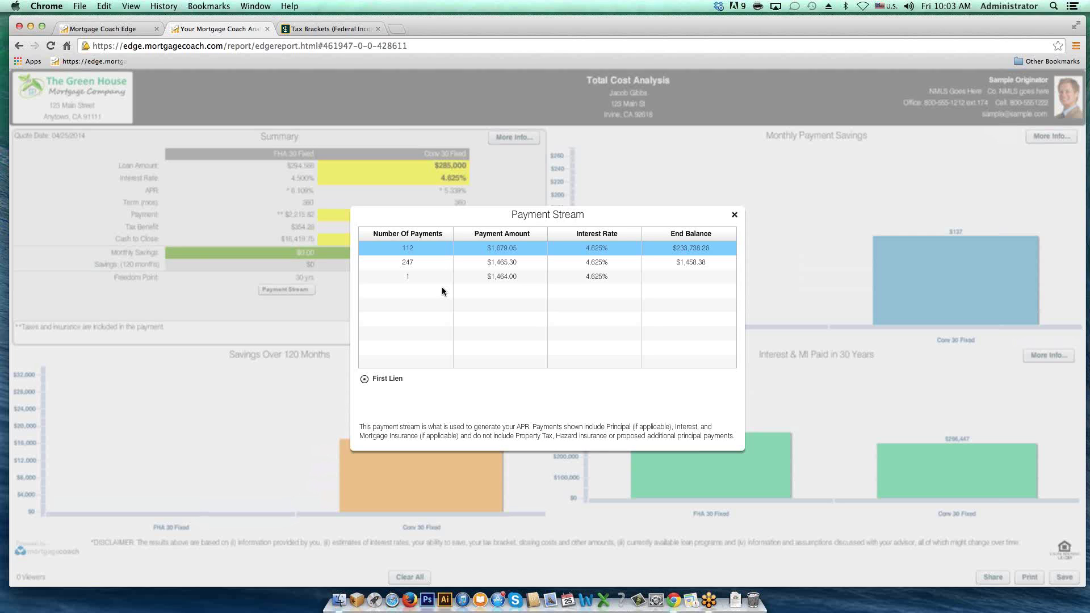
{"action": "left_click", "coordinate": [734, 215]}
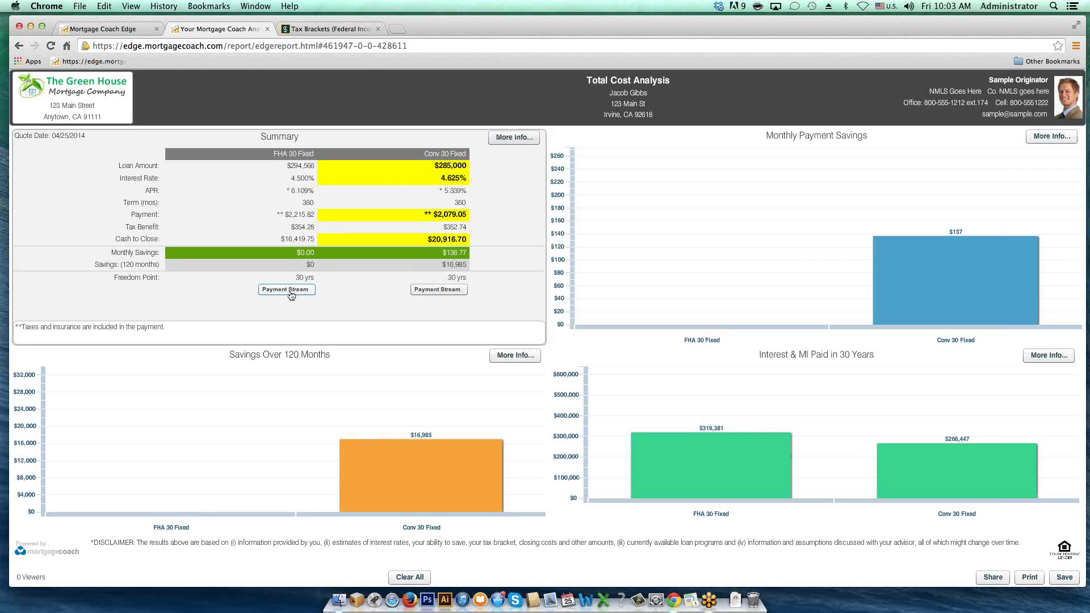
{"action": "left_click", "coordinate": [289, 293]}
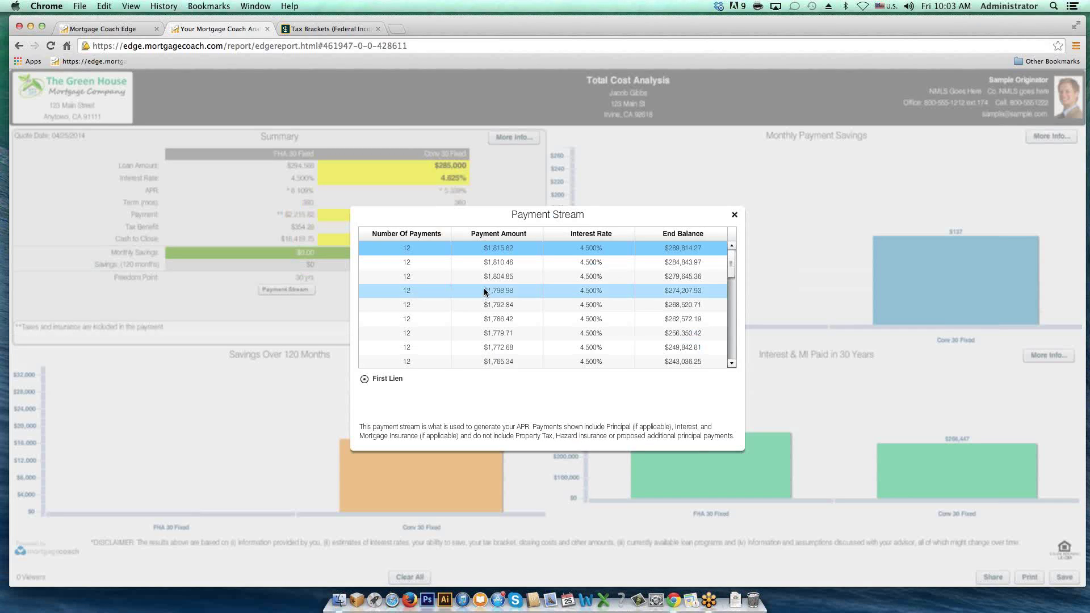
{"action": "left_click", "coordinate": [432, 251]}
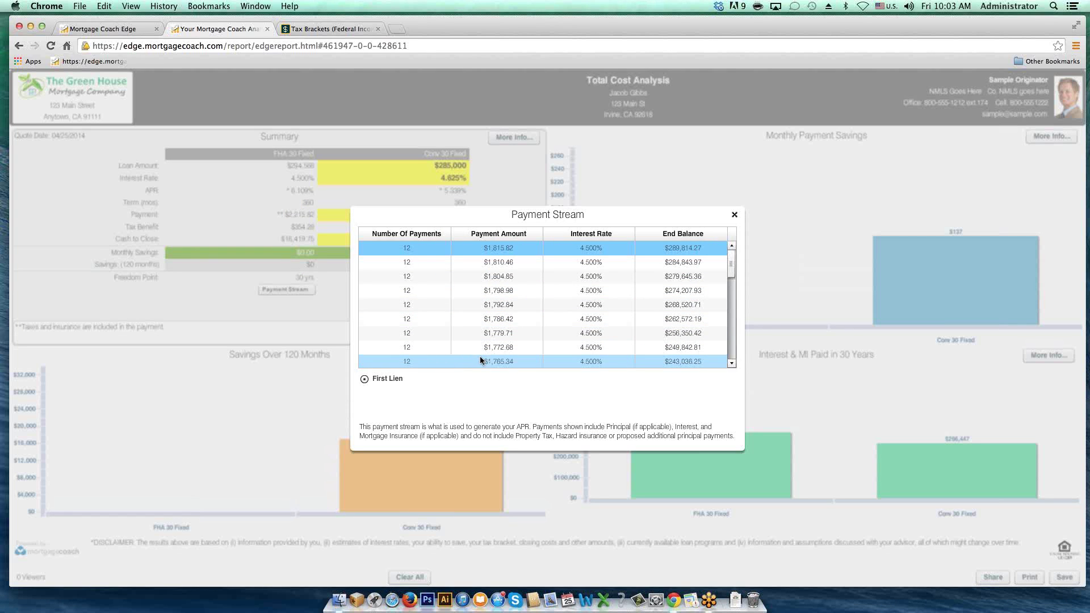
{"action": "left_click_drag", "start_coordinate": [731, 266], "coordinate": [731, 362]}
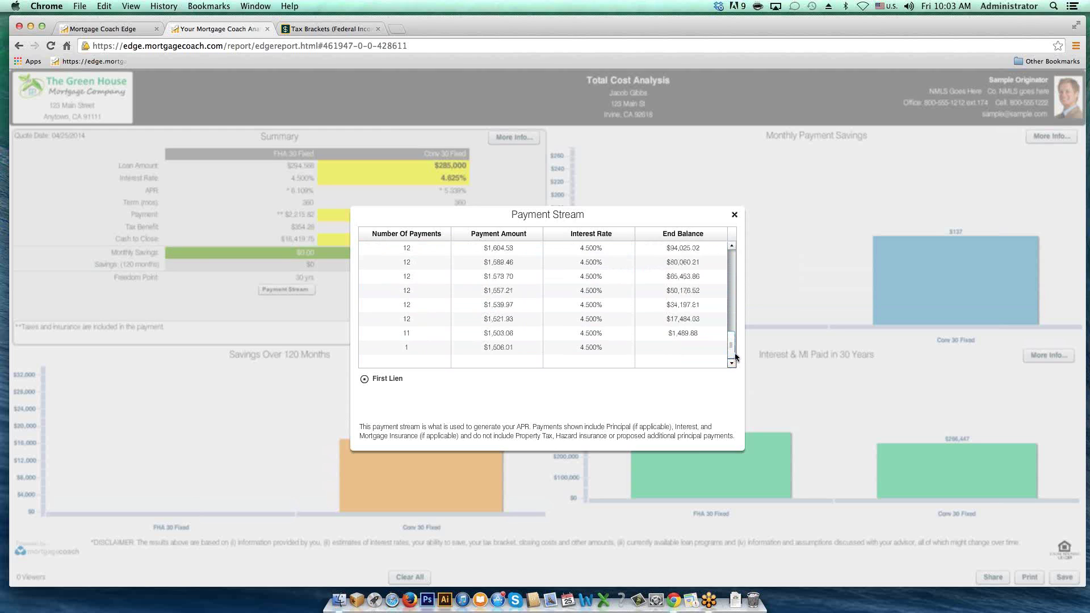
{"action": "left_click_drag", "start_coordinate": [733, 349], "coordinate": [737, 263]}
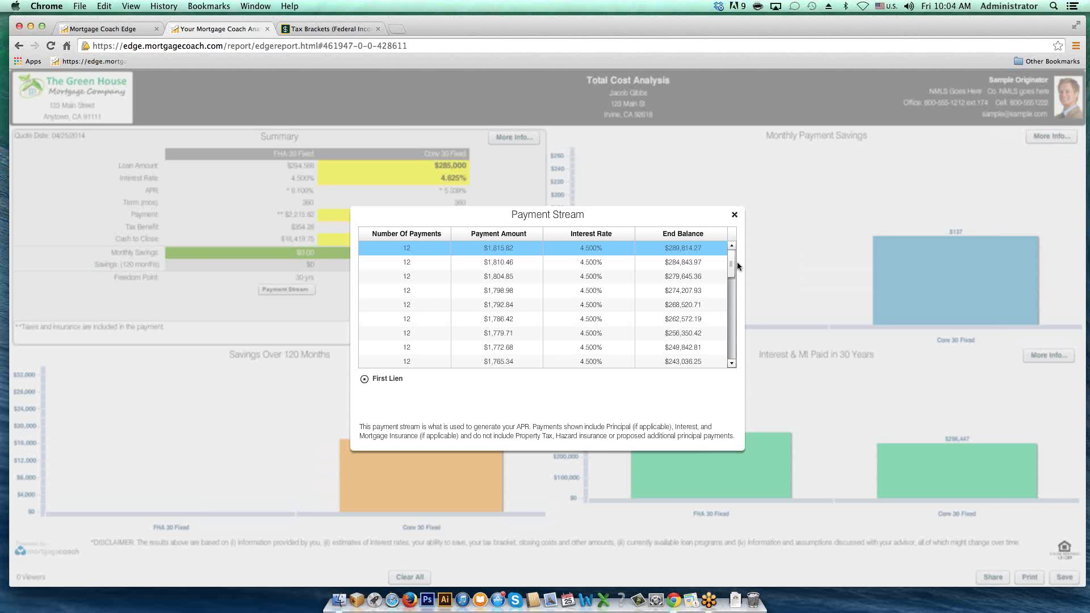
{"action": "left_click", "coordinate": [734, 215]}
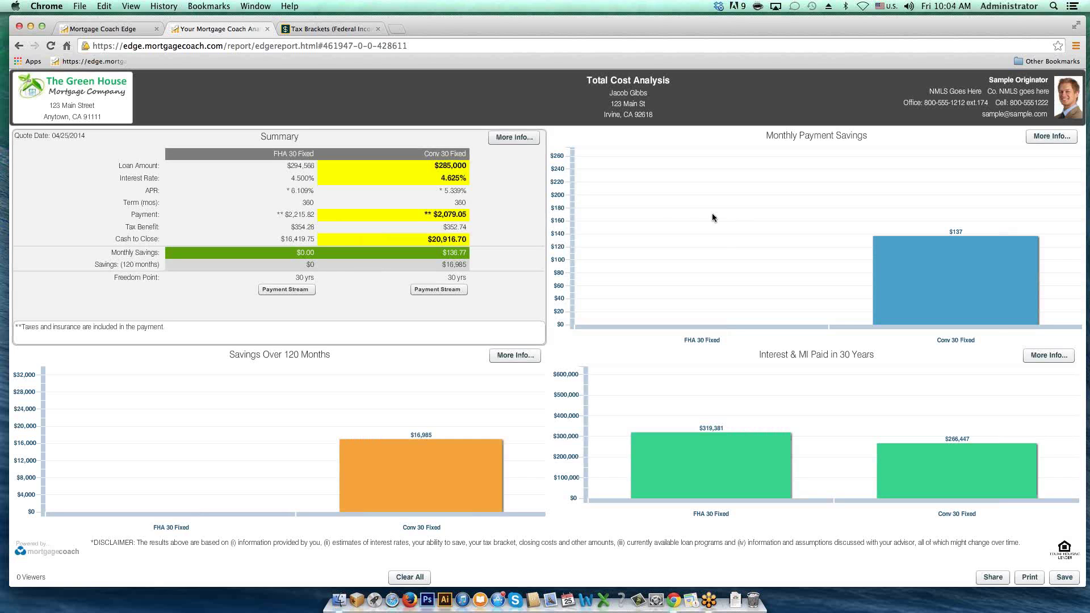
Step: Open the Summary's More Info details on the Payment Breakdown ($2,215.82 FHA vs $2,079.05 Conv)
{"action": "left_click", "coordinate": [509, 138]}
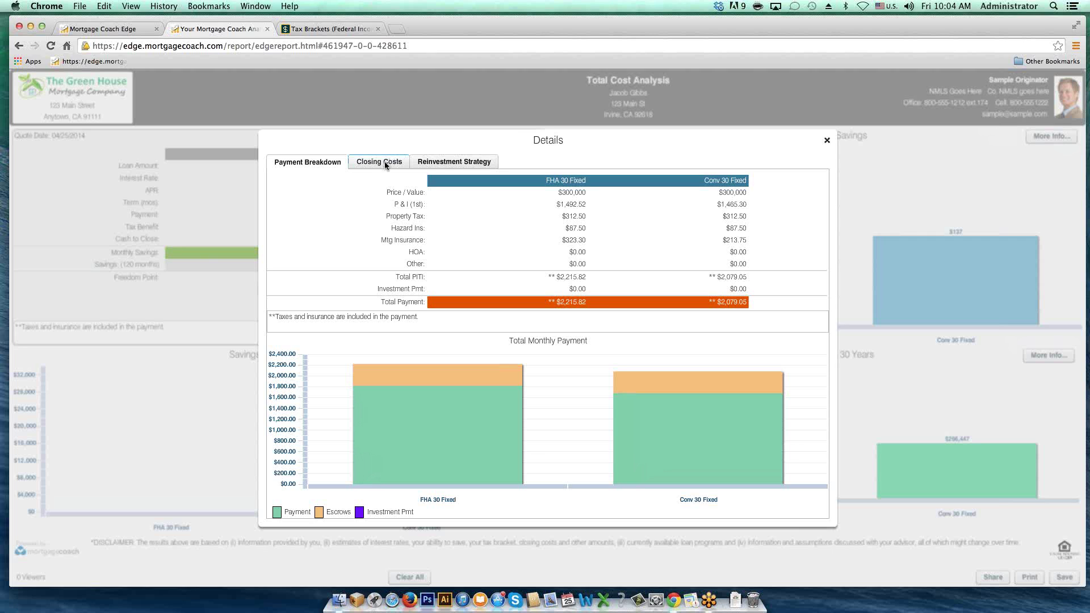
Step: Show the Closing Costs comparison and open the Conv 30 Fixed Fee Detail
{"action": "left_click", "coordinate": [385, 165]}
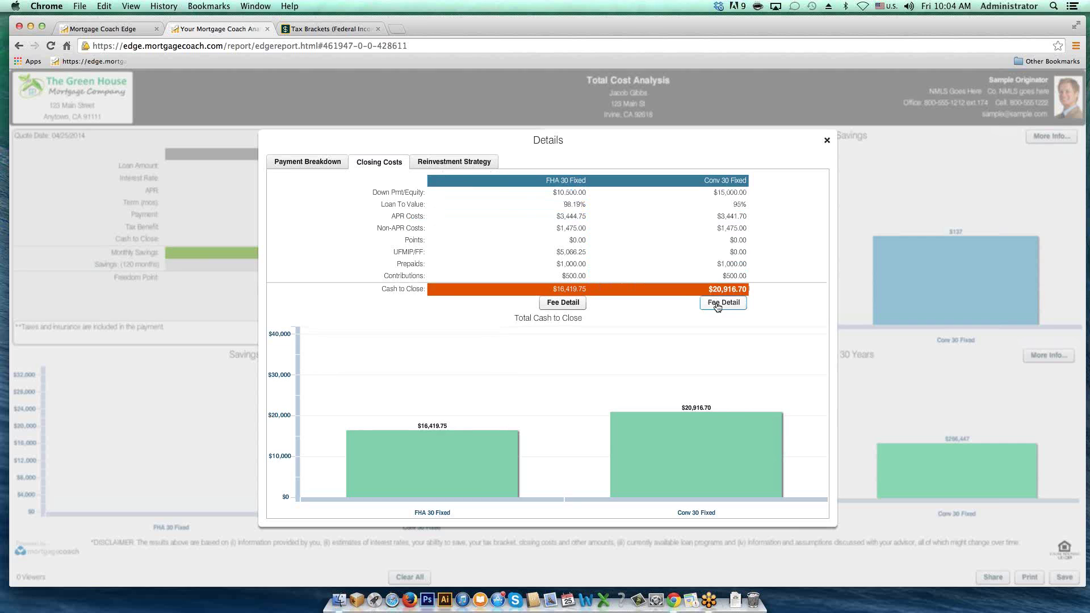
{"action": "left_click", "coordinate": [717, 307]}
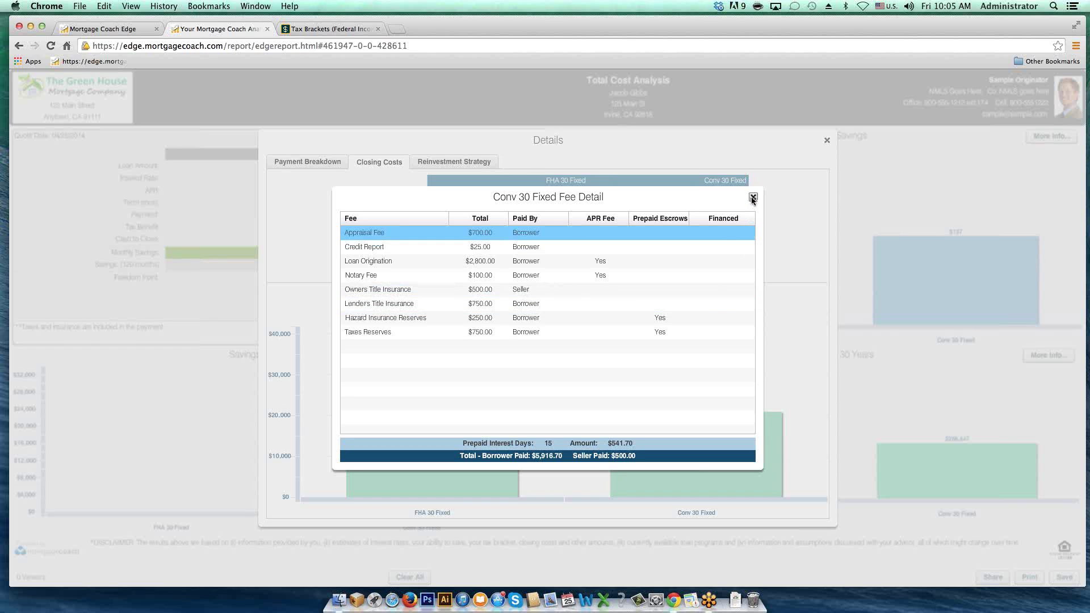
Step: Close Fee Detail, point out the Conv APR costs, and close the Details dialog
{"action": "left_click", "coordinate": [752, 198]}
{"action": "left_click", "coordinate": [743, 215]}
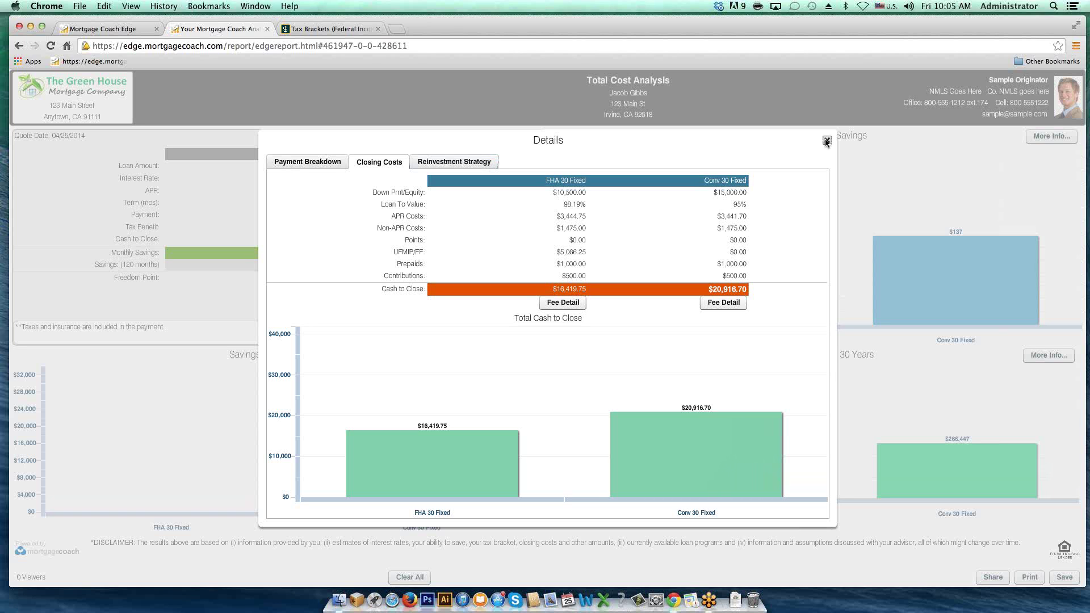
{"action": "left_click", "coordinate": [826, 140]}
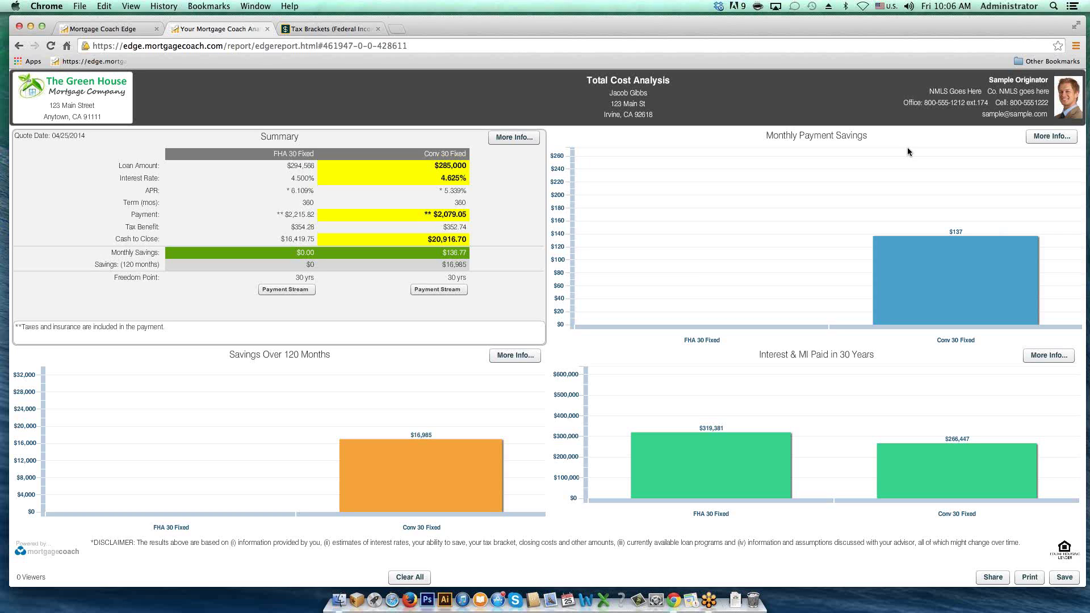
Step: Review the Monthly Payment Savings detail, FHA $2,215.82 versus Conv $2,079.05, then close it
{"action": "left_click", "coordinate": [1044, 140]}
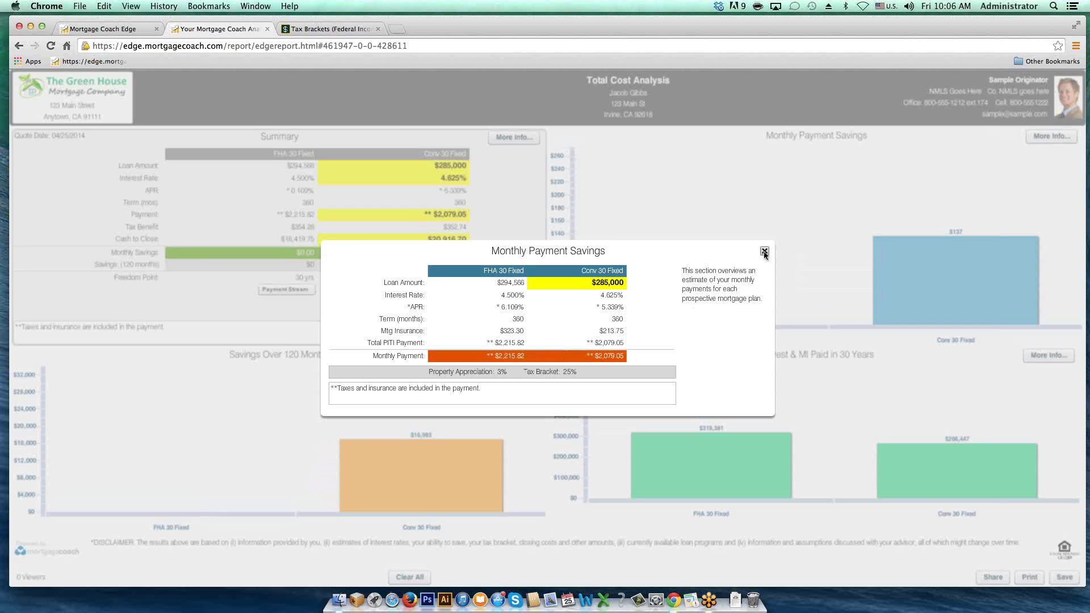
{"action": "left_click", "coordinate": [764, 251]}
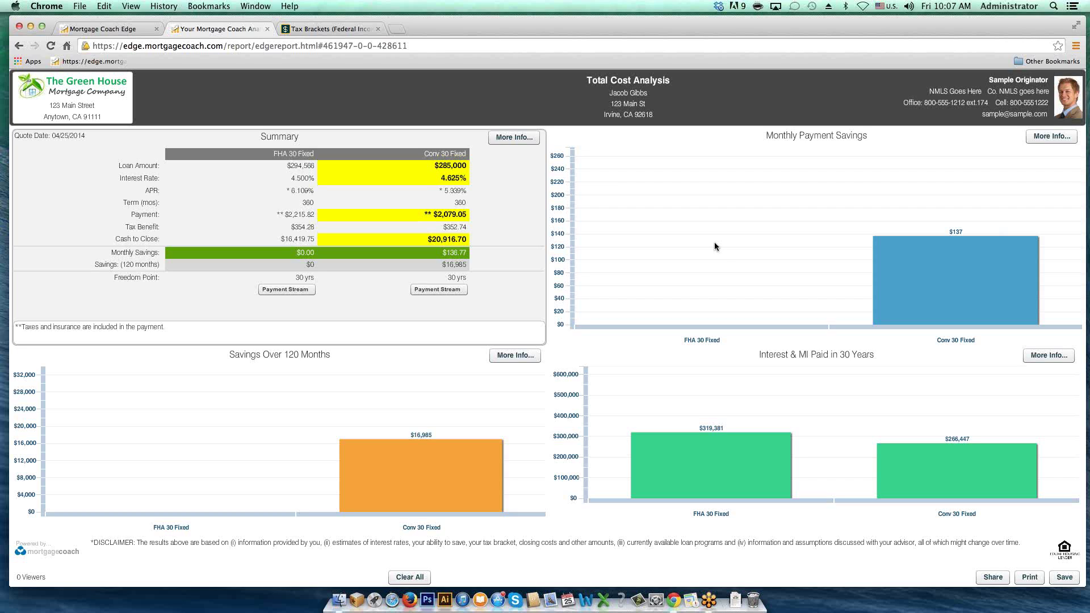
Step: Open the 120-month savings breakdown and highlight FHA's Int & MI Paid, Tax Benefit, Closing/Points, Total Cost
{"action": "left_click", "coordinate": [518, 357]}
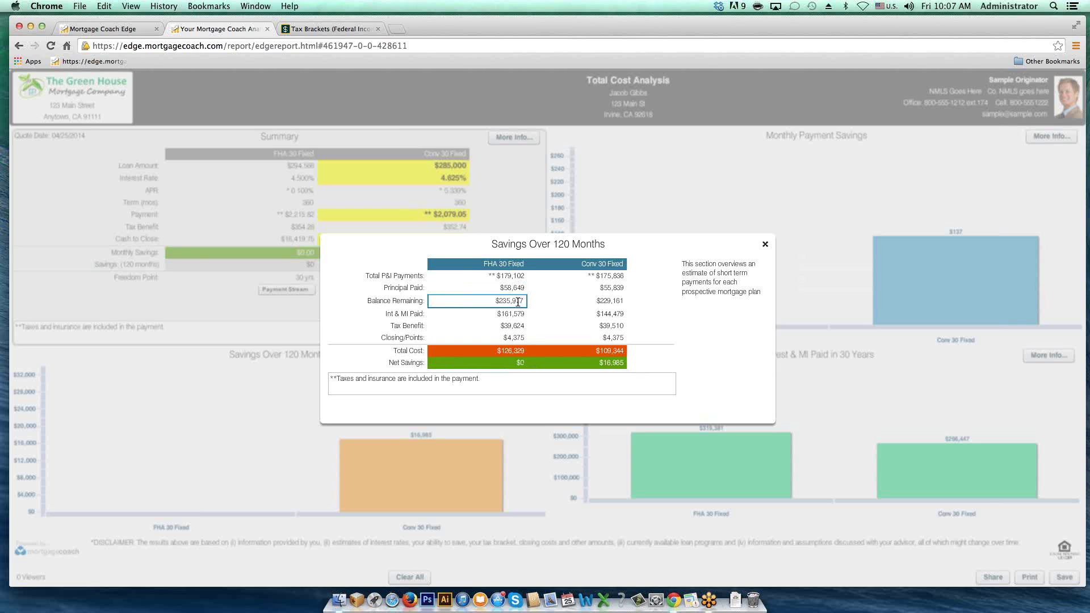
{"action": "left_click", "coordinate": [518, 313]}
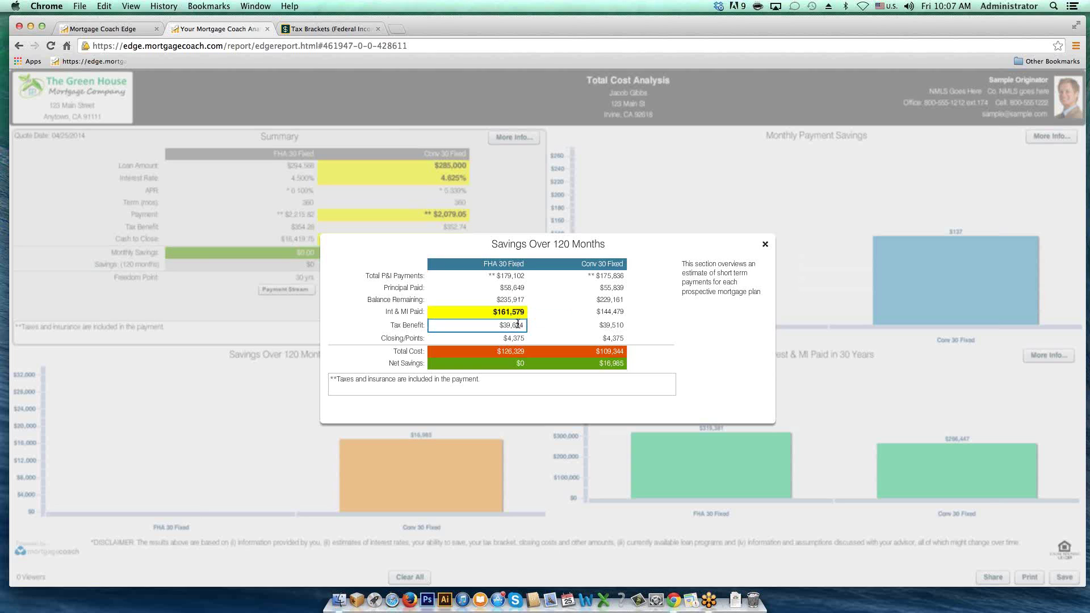
{"action": "left_click", "coordinate": [517, 323]}
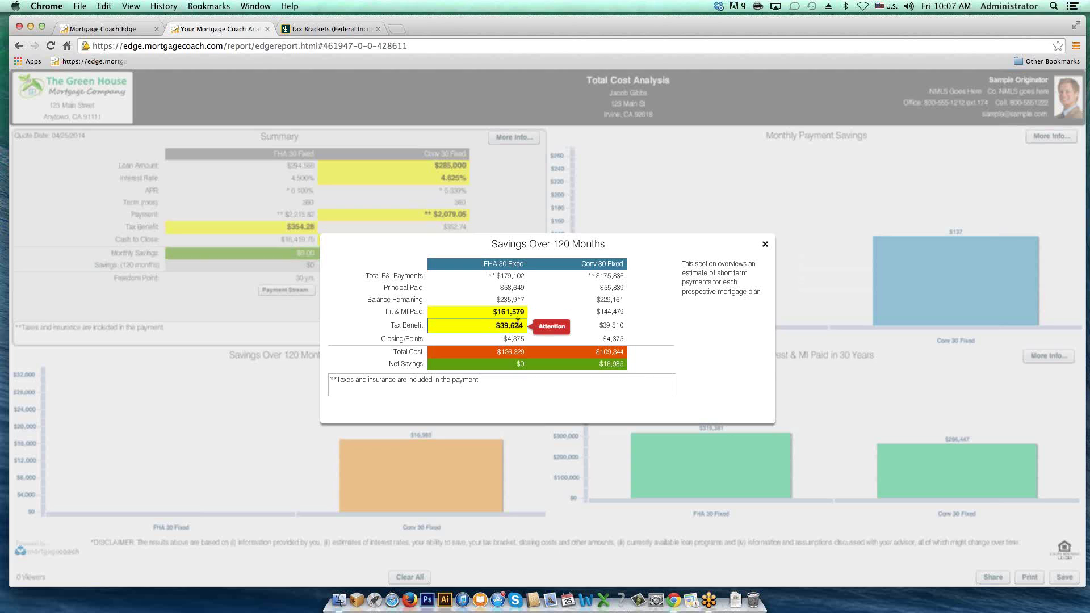
{"action": "left_click", "coordinate": [515, 337]}
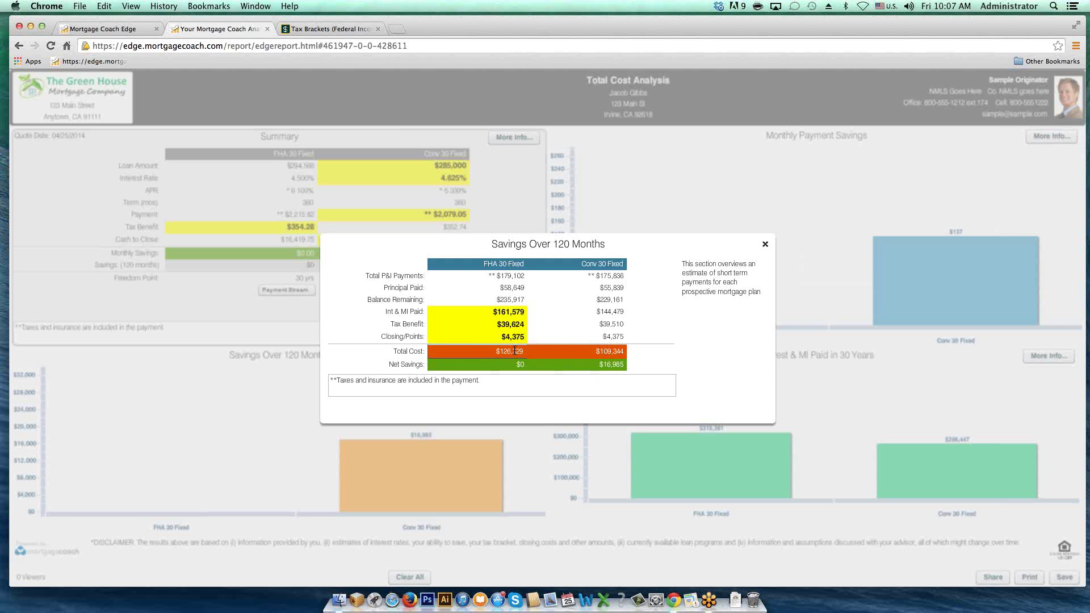
{"action": "left_click", "coordinate": [514, 350]}
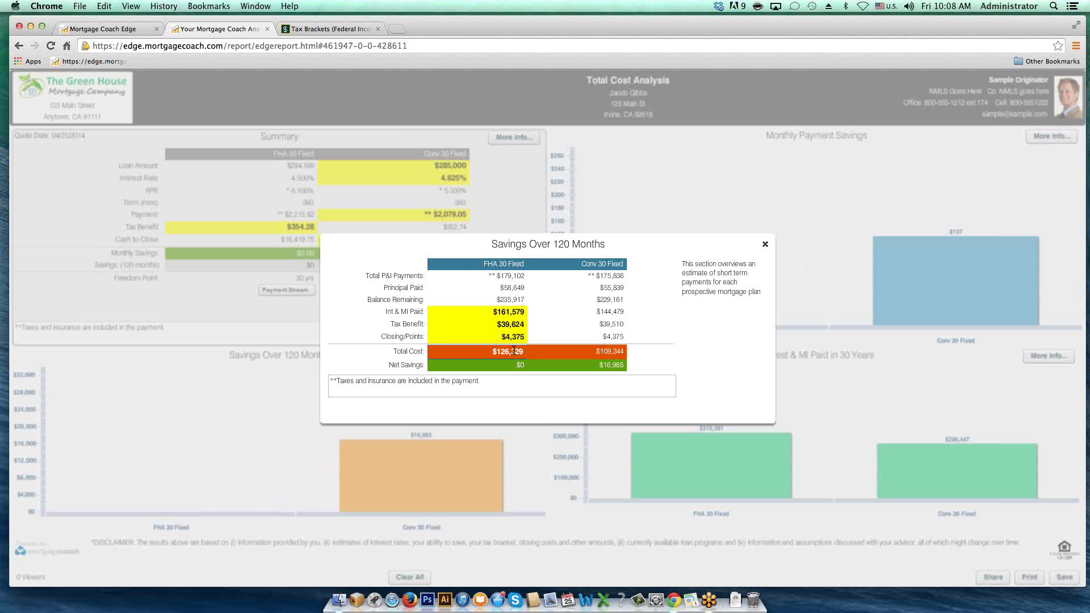
Step: Highlight Conv 30 Fixed's $109,344 total cost and $16,985 net savings, then close the dialog
{"action": "left_click", "coordinate": [606, 350]}
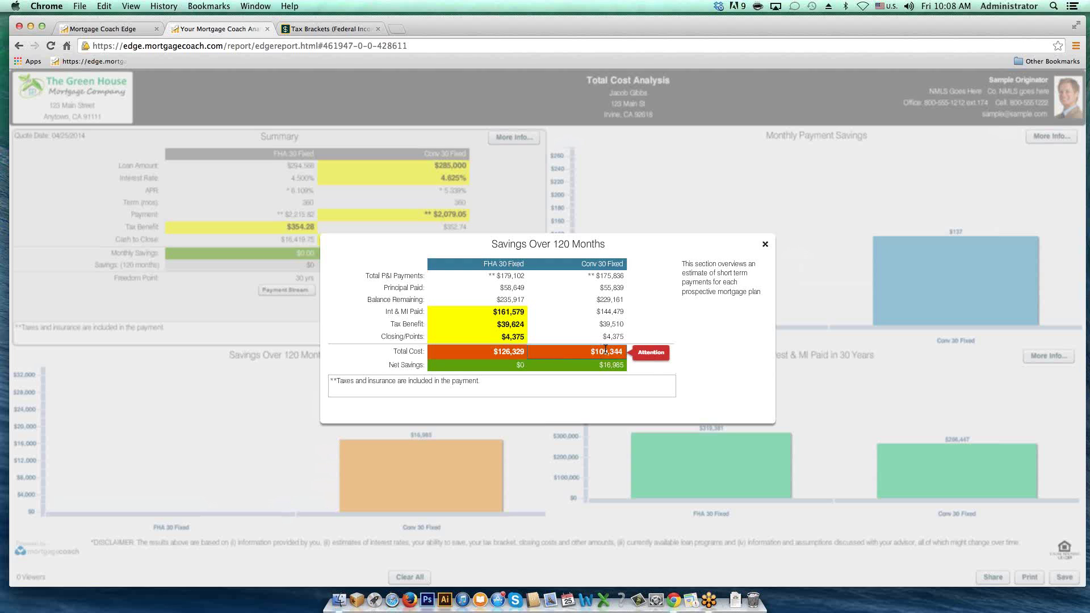
{"action": "left_click", "coordinate": [631, 348]}
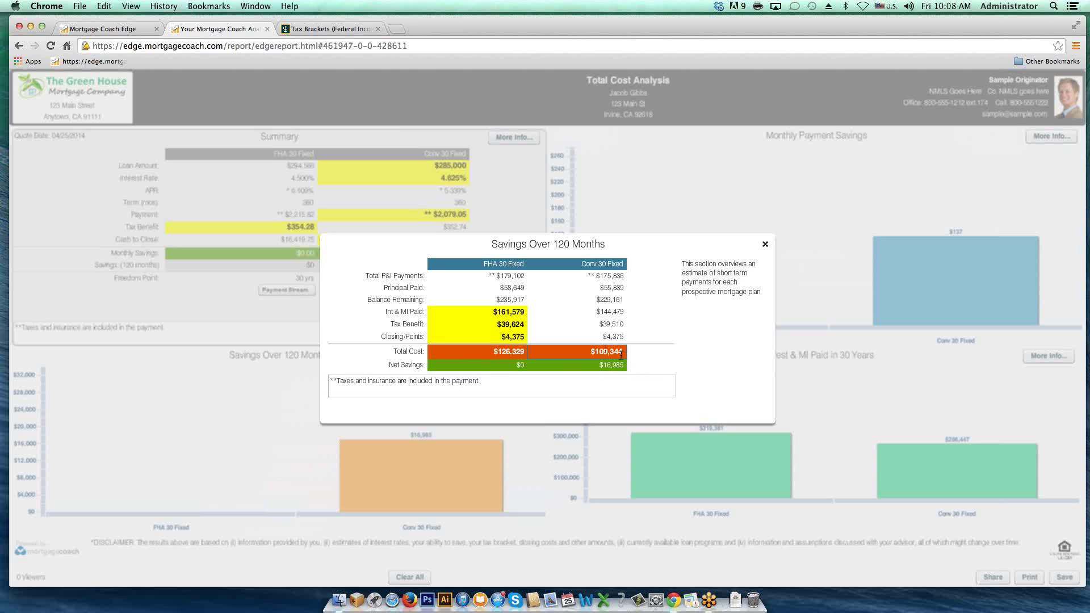
{"action": "left_click", "coordinate": [613, 363]}
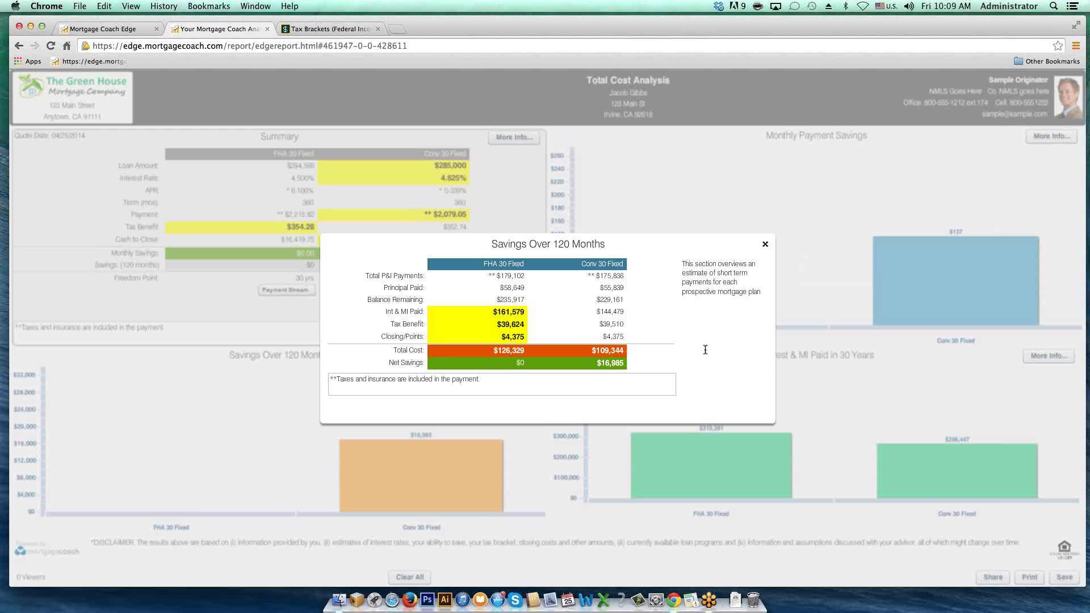
{"action": "left_click", "coordinate": [765, 244]}
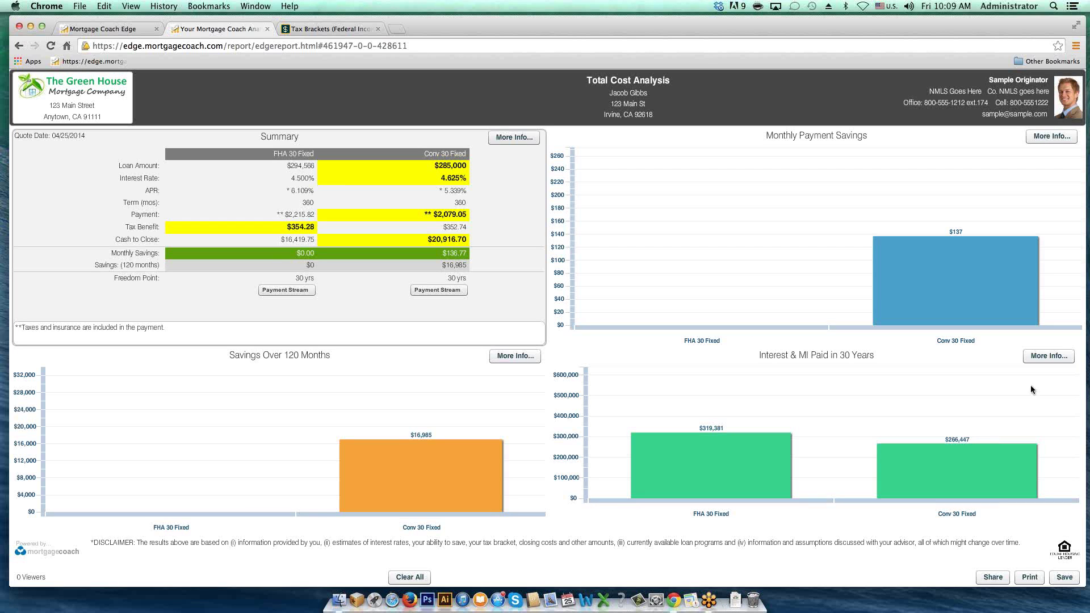
Step: Open the 30-year Interest & MI breakdown; highlight both home values, FHA total principal, Conv tax benefit
{"action": "left_click", "coordinate": [1045, 361]}
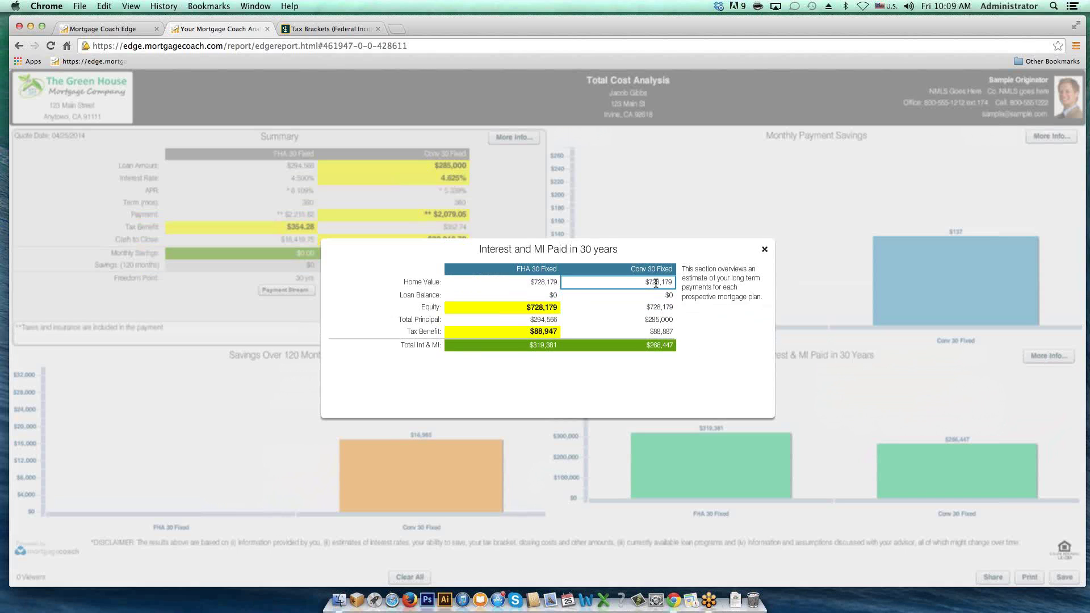
{"action": "left_click", "coordinate": [566, 284]}
{"action": "left_click", "coordinate": [548, 282]}
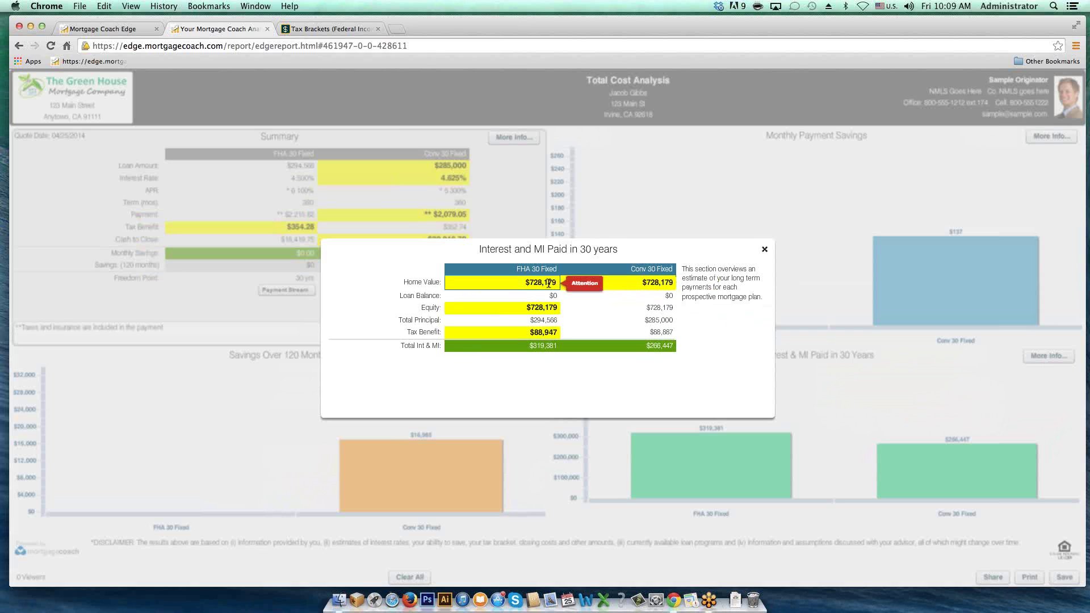
{"action": "key", "text": "Return"}
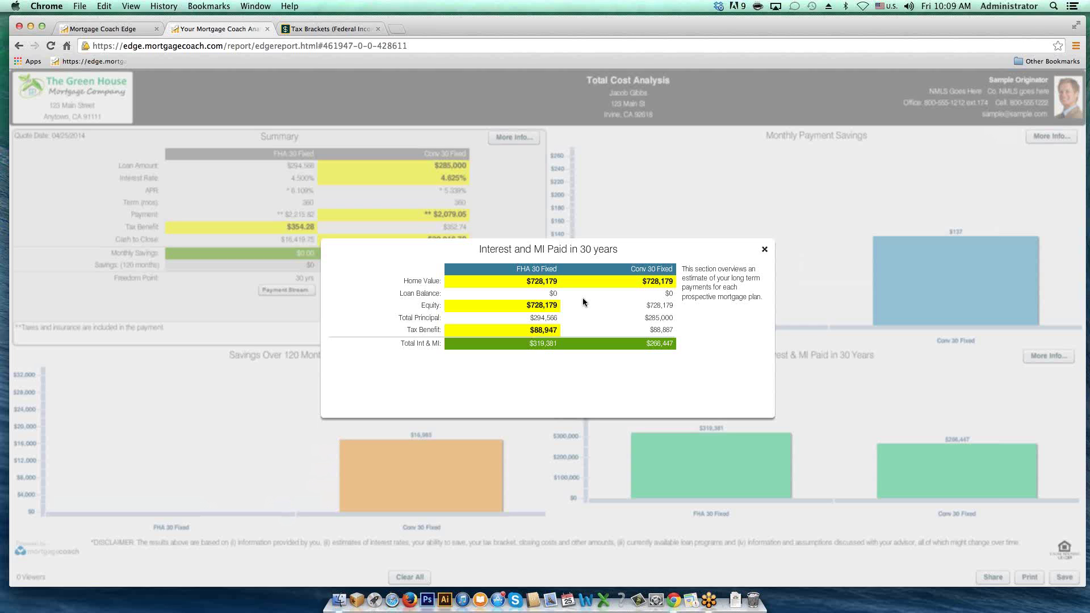
{"action": "left_click", "coordinate": [564, 319]}
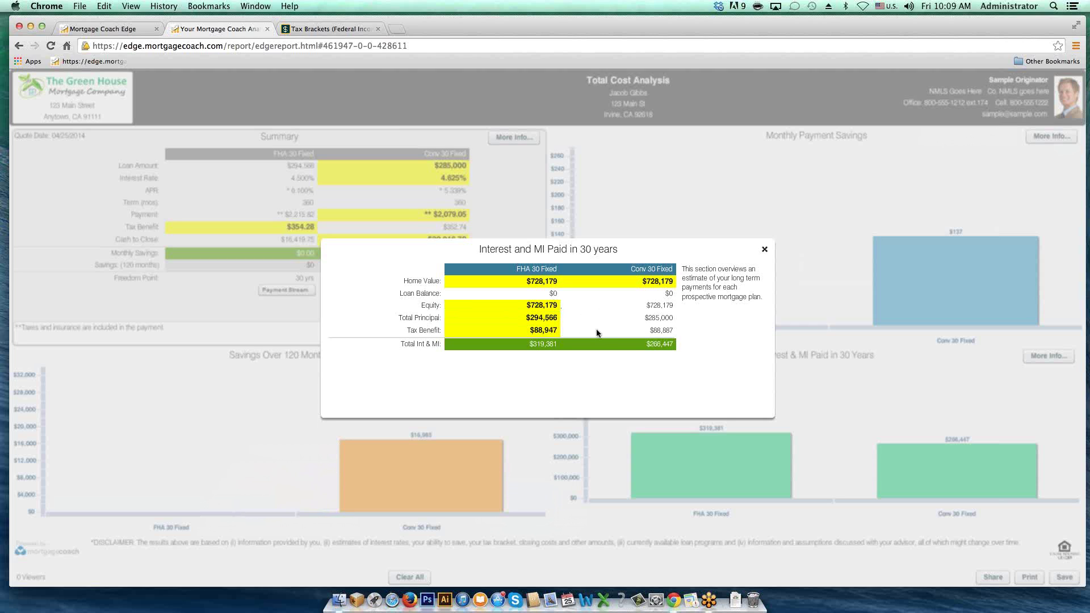
{"action": "left_click", "coordinate": [656, 332]}
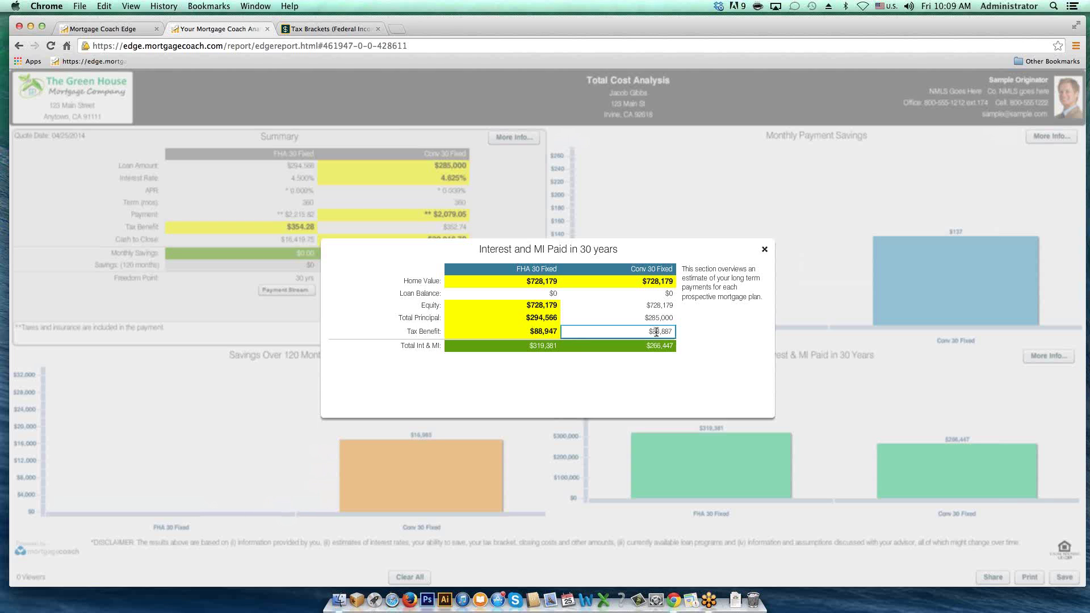
{"action": "key", "text": "Return"}
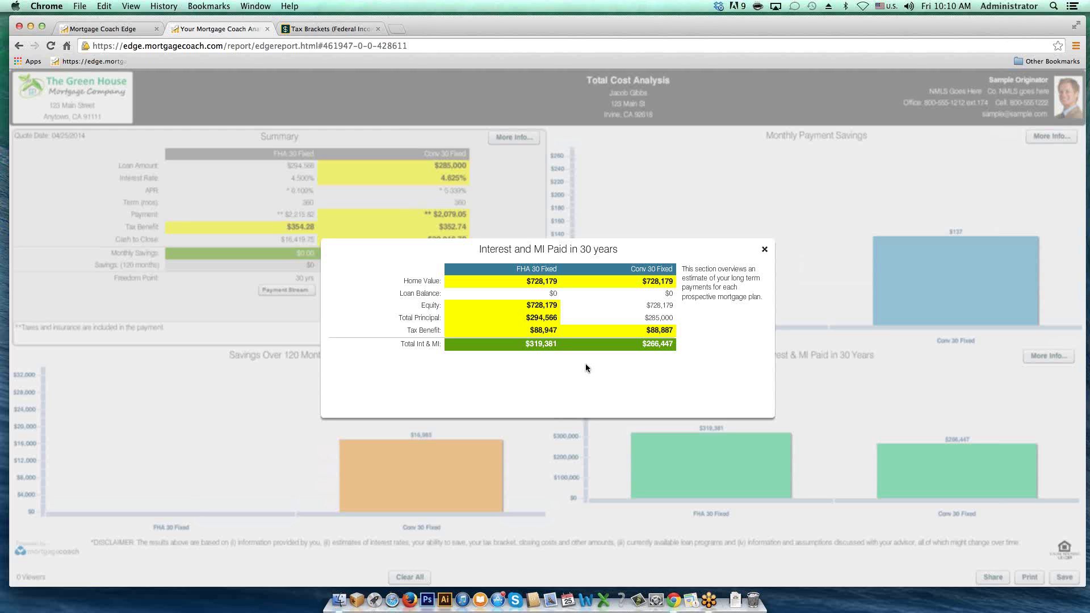
Step: Close the 30-year breakdown and highlight the FHA and Conv 30 Fixed cash to close values
{"action": "left_click", "coordinate": [764, 250]}
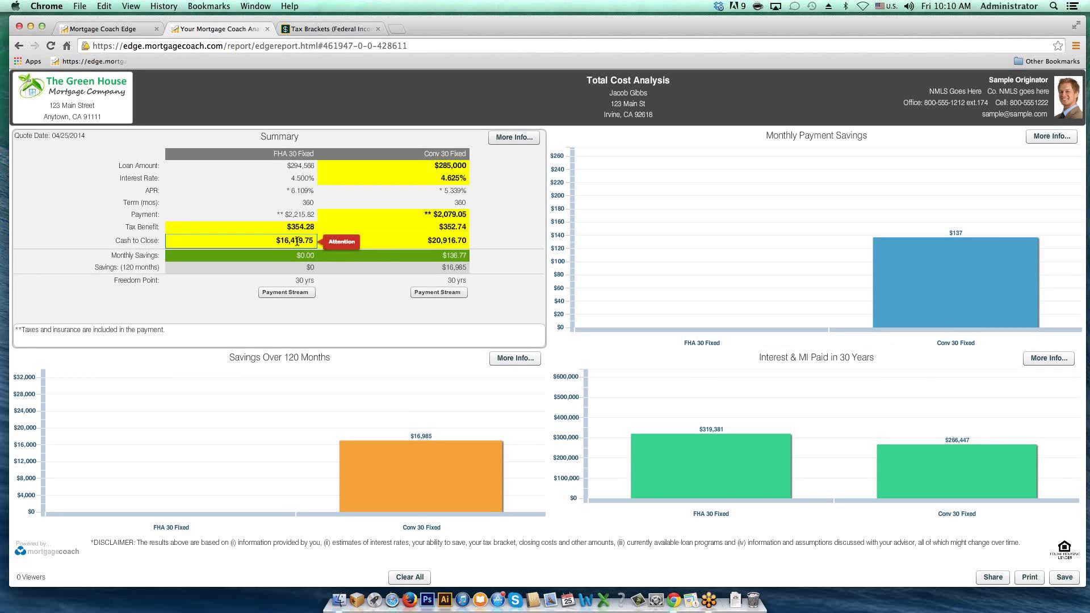
{"action": "left_click", "coordinate": [319, 253]}
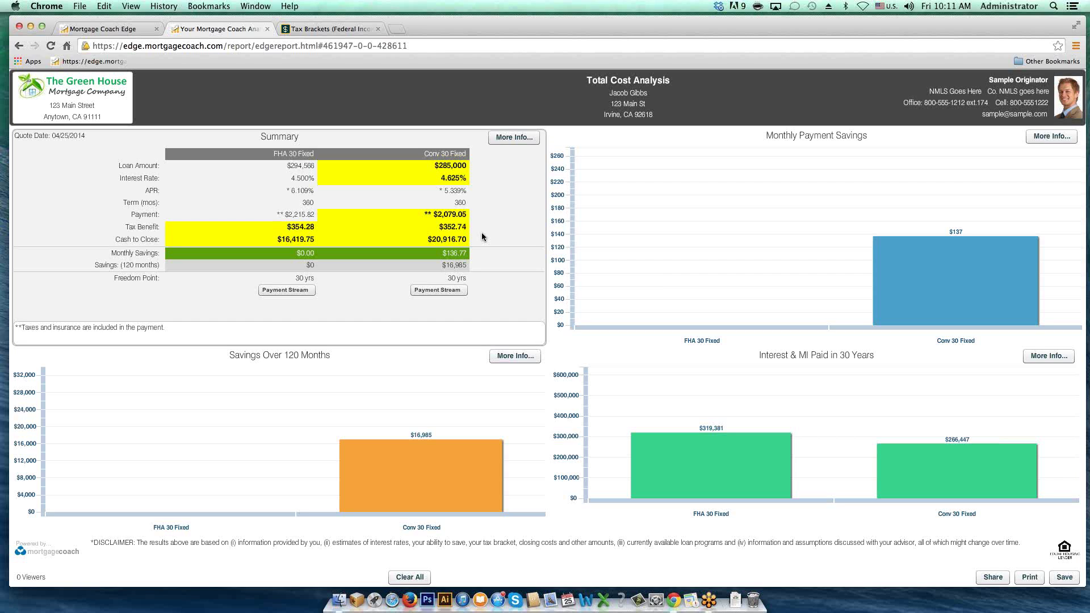
{"action": "left_click", "coordinate": [461, 238]}
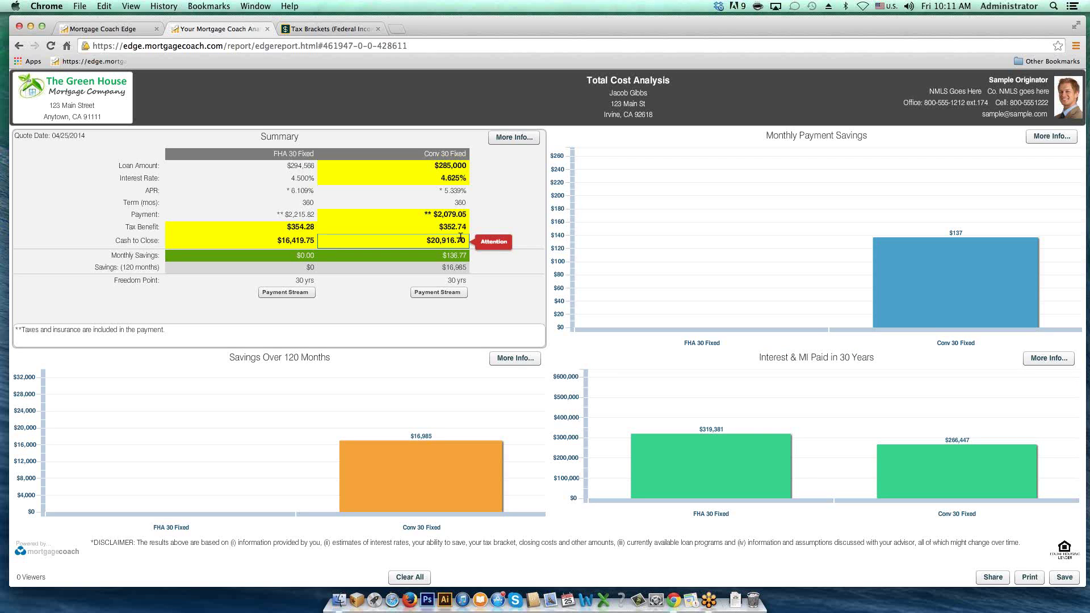
{"action": "left_click", "coordinate": [496, 241]}
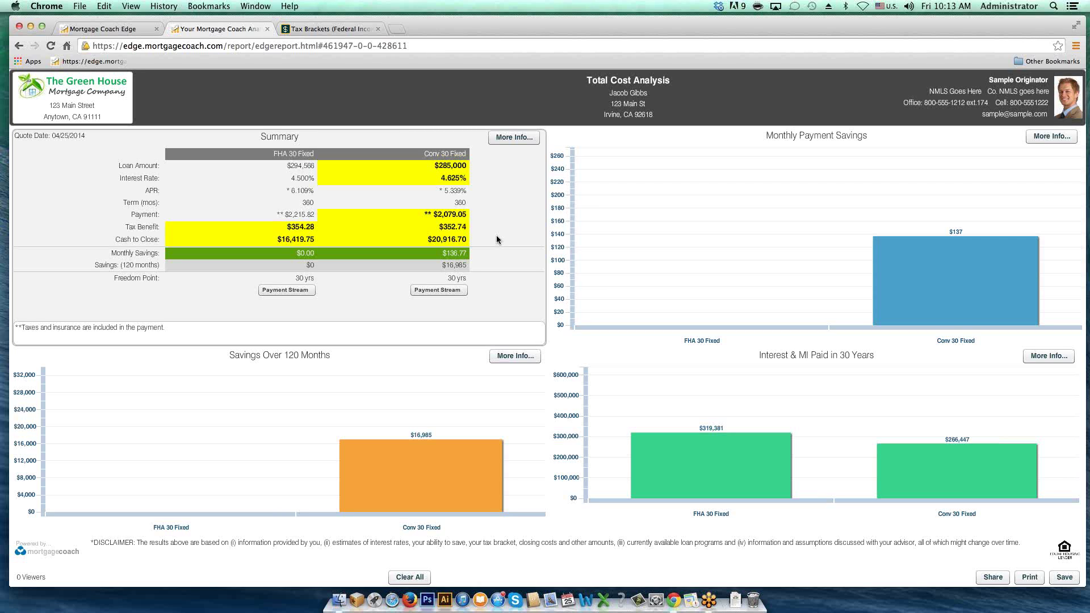
Step: Close the Report Link window in EDGE and open the Mortgage Coach Support help site
{"action": "left_click", "coordinate": [136, 29]}
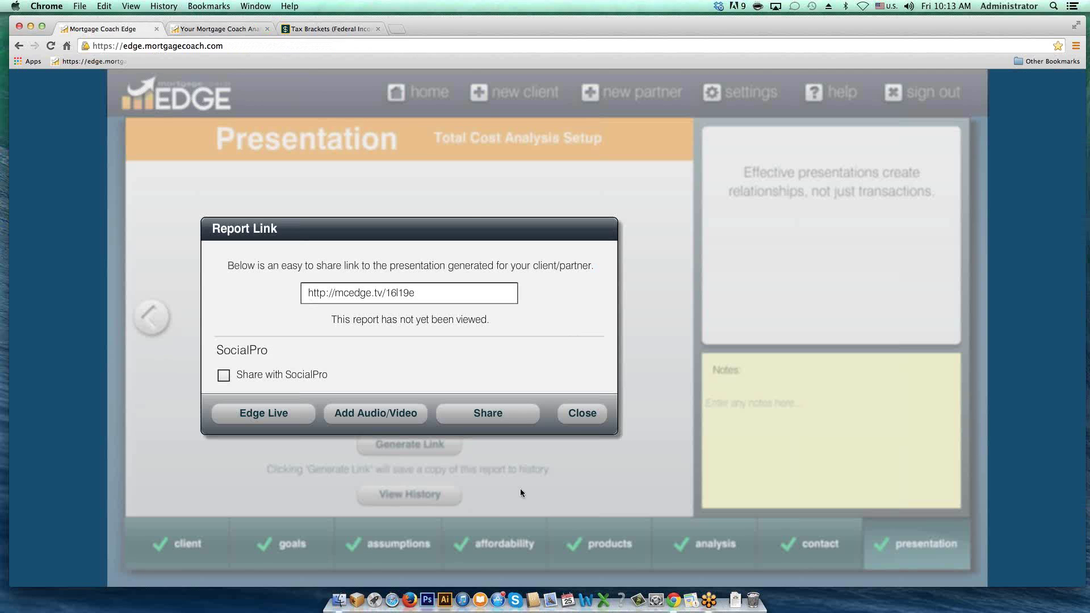
{"action": "left_click", "coordinate": [582, 413]}
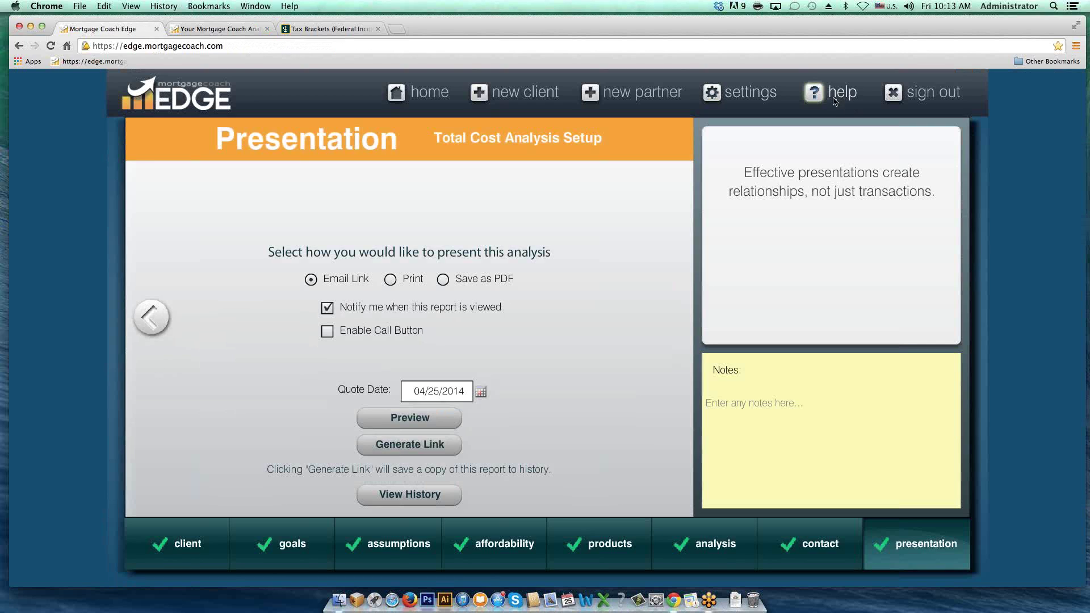
{"action": "left_click", "coordinate": [834, 102]}
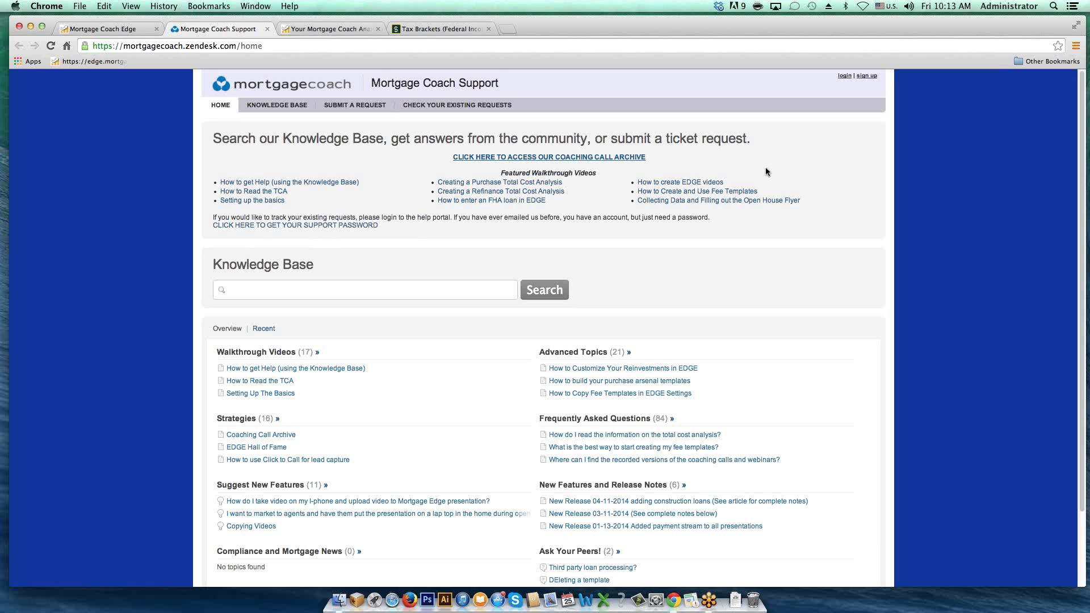
Step: Search the Coaching Call Archive for the guest speaker's surname and step through the 6 matches
{"action": "left_click", "coordinate": [600, 159]}
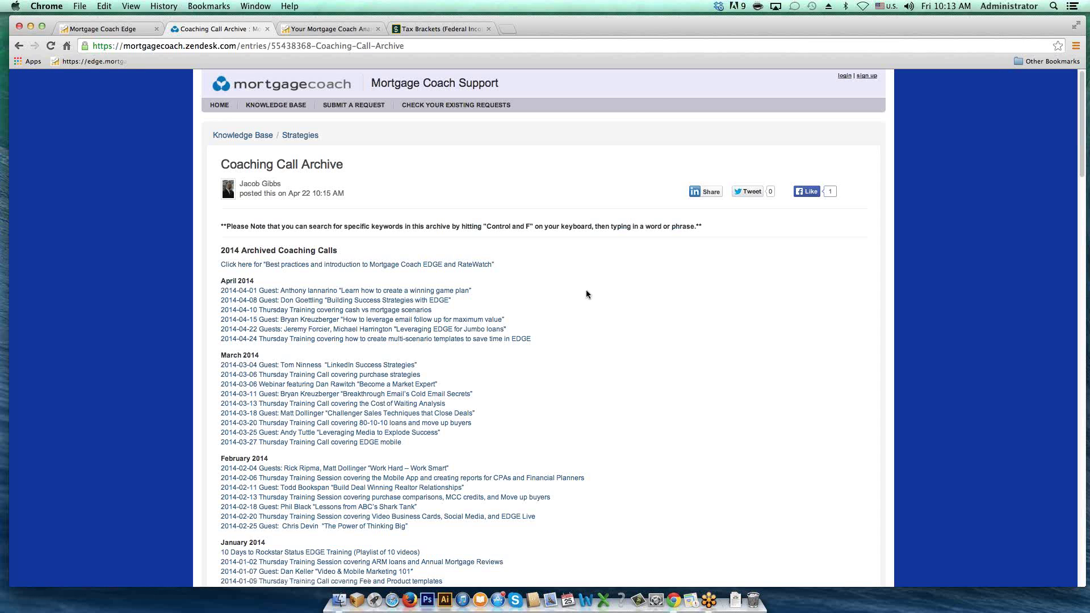
{"action": "left_click_drag", "start_coordinate": [486, 226], "coordinate": [533, 226]}
{"action": "key", "text": "super+f"}
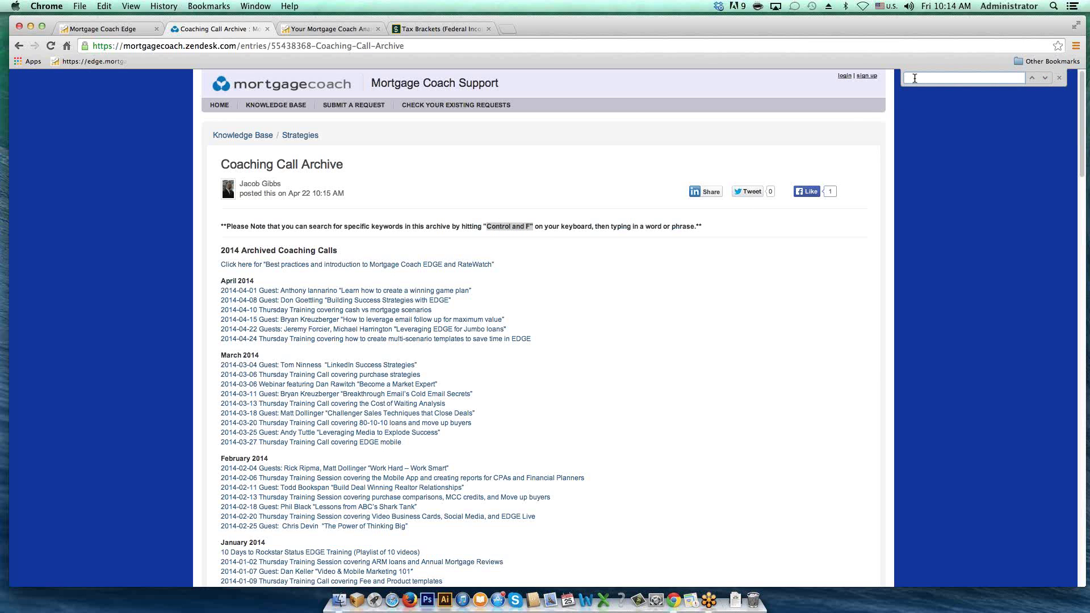
{"action": "type", "text": "forcier"}
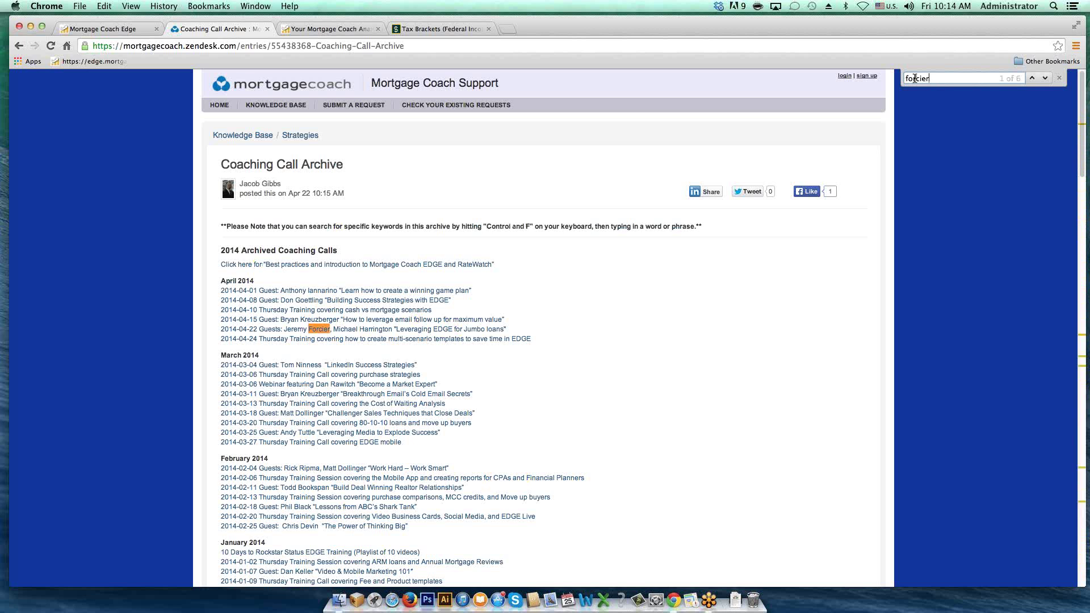
{"action": "left_click", "coordinate": [1044, 78]}
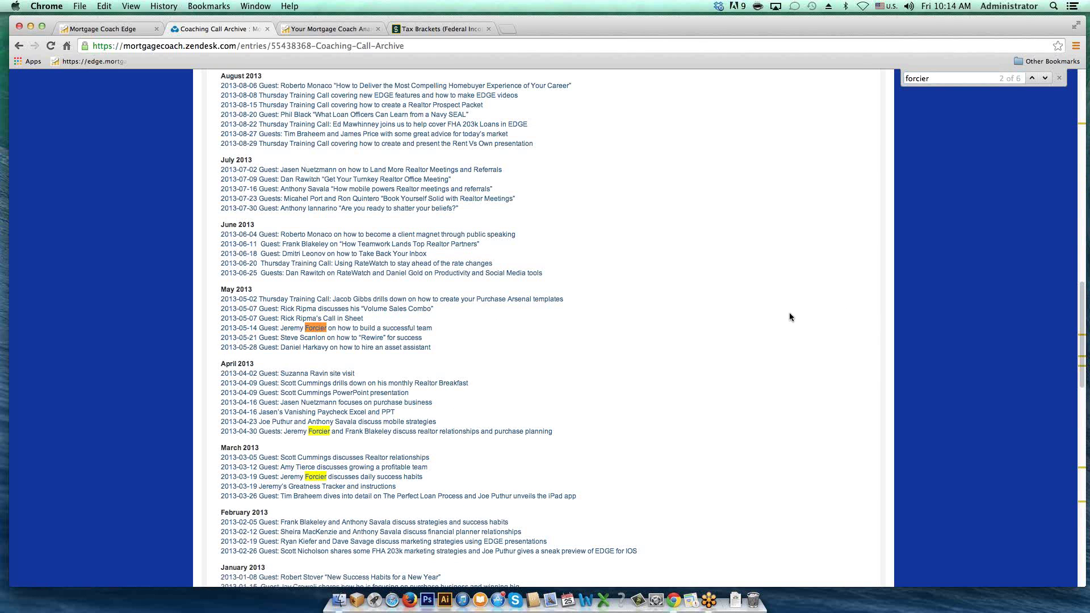
{"action": "scroll", "coordinate": [789, 315], "scroll_direction": "up", "scroll_amount": 10}
{"action": "scroll", "coordinate": [778, 327], "scroll_direction": "up", "scroll_amount": 10}
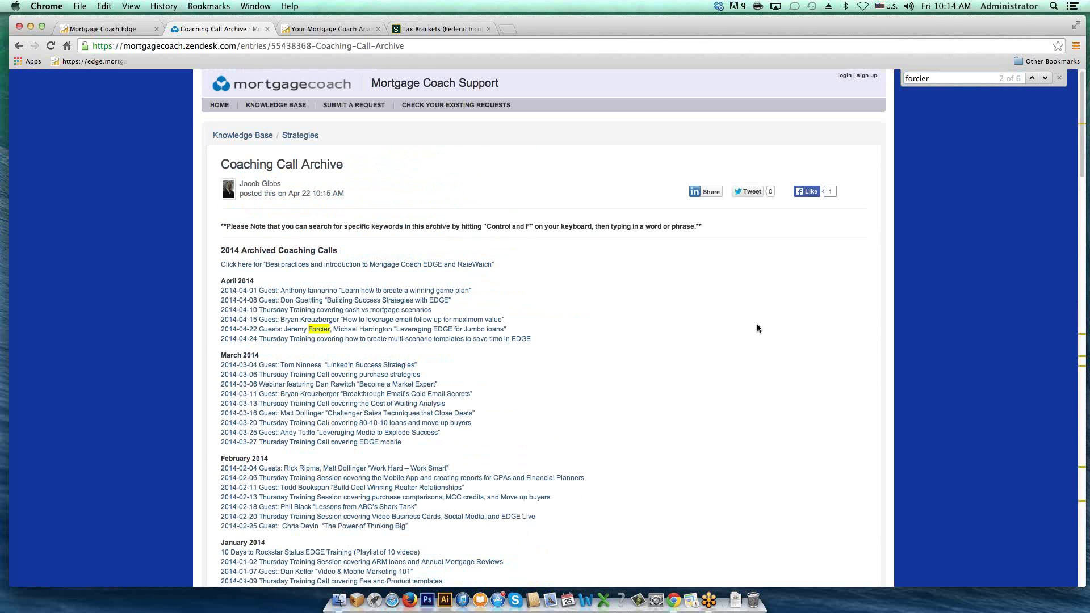
Step: Search the Knowledge Base for 'mi' to list articles like 'How do I show a single MI Premium?'
{"action": "left_click", "coordinate": [280, 108]}
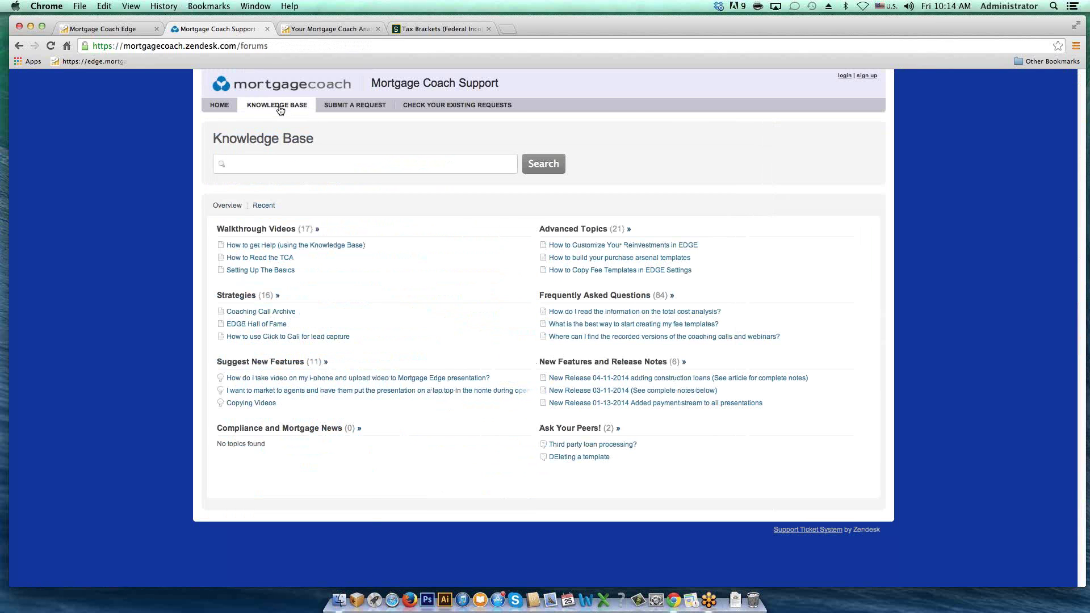
{"action": "left_click", "coordinate": [281, 163]}
{"action": "type", "text": "mi"}
{"action": "key", "text": "Return"}
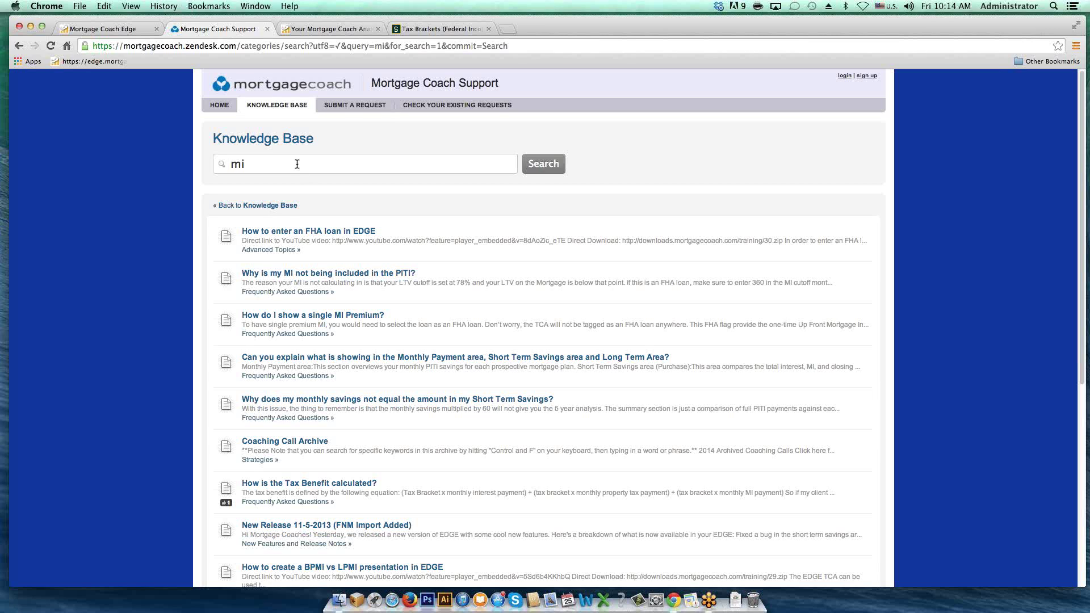
Step: Review the empty email, subject, description, category, EDGE Link and attachment fields of the Submit a request form
{"action": "left_click", "coordinate": [352, 105]}
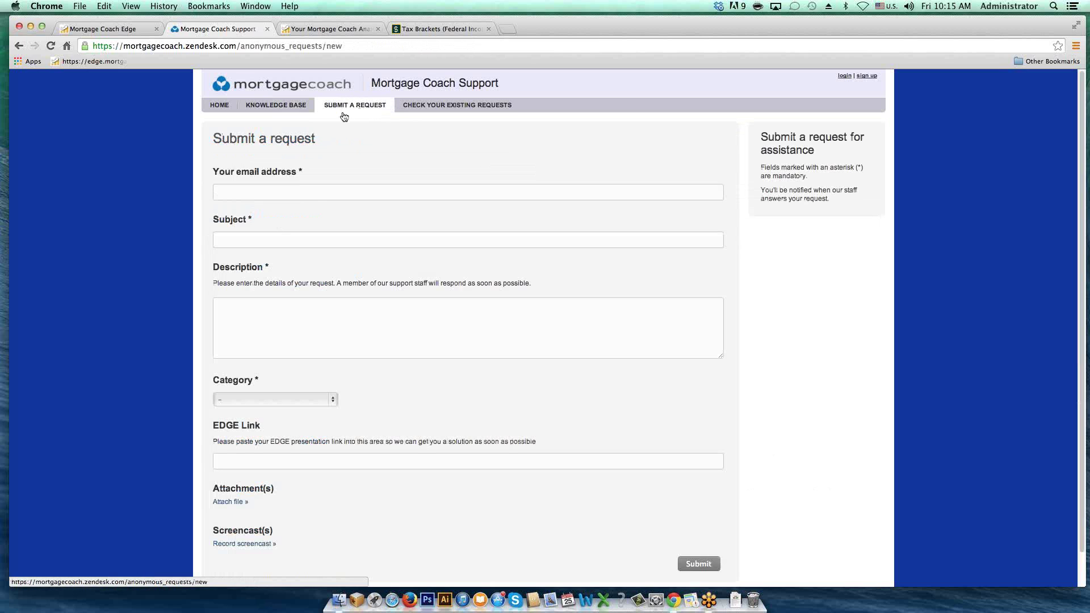
{"action": "left_click", "coordinate": [302, 189]}
{"action": "scroll", "coordinate": [304, 284], "scroll_direction": "down", "scroll_amount": 1}
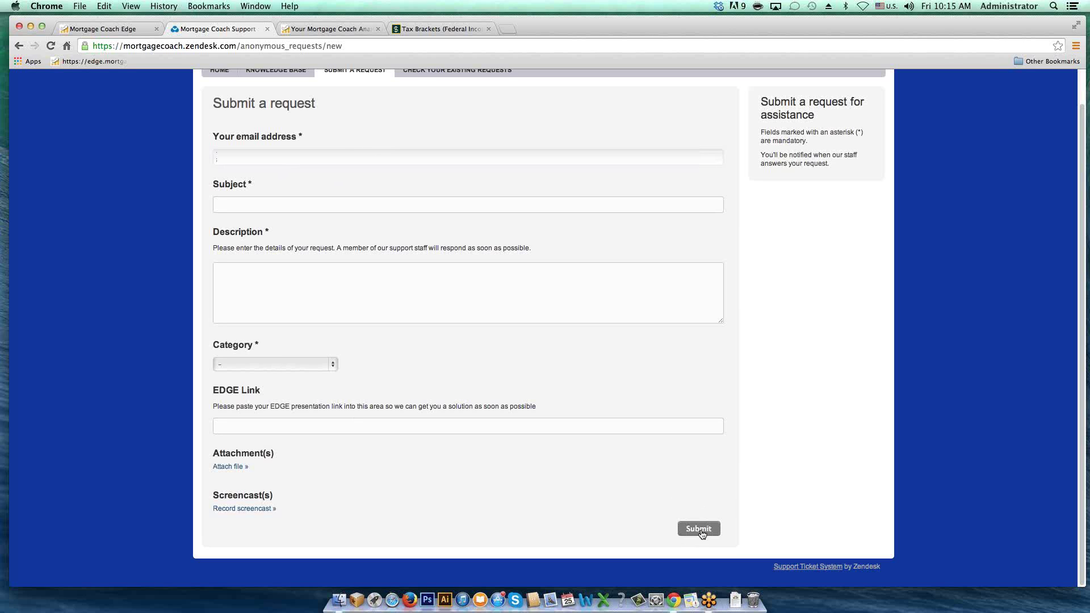
{"action": "left_click_drag", "start_coordinate": [652, 455], "coordinate": [641, 470]}
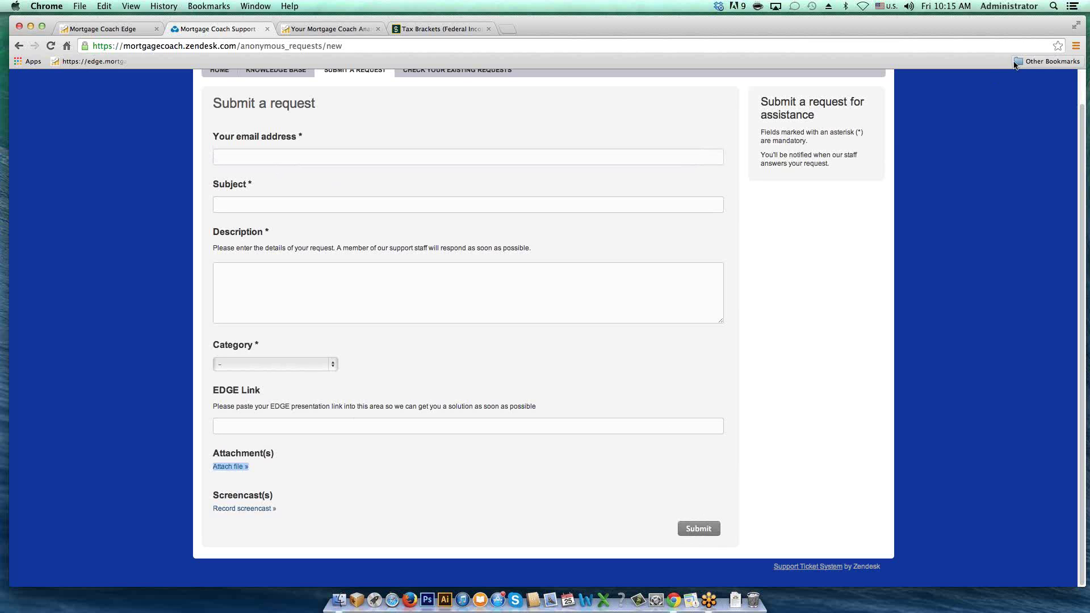
{"action": "left_click", "coordinate": [1076, 41]}
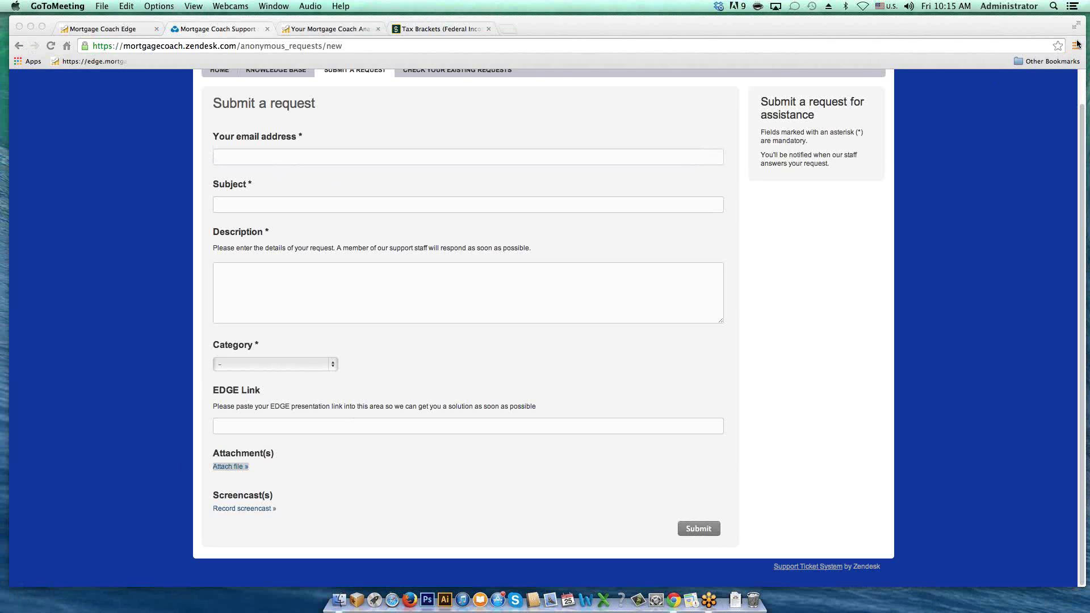